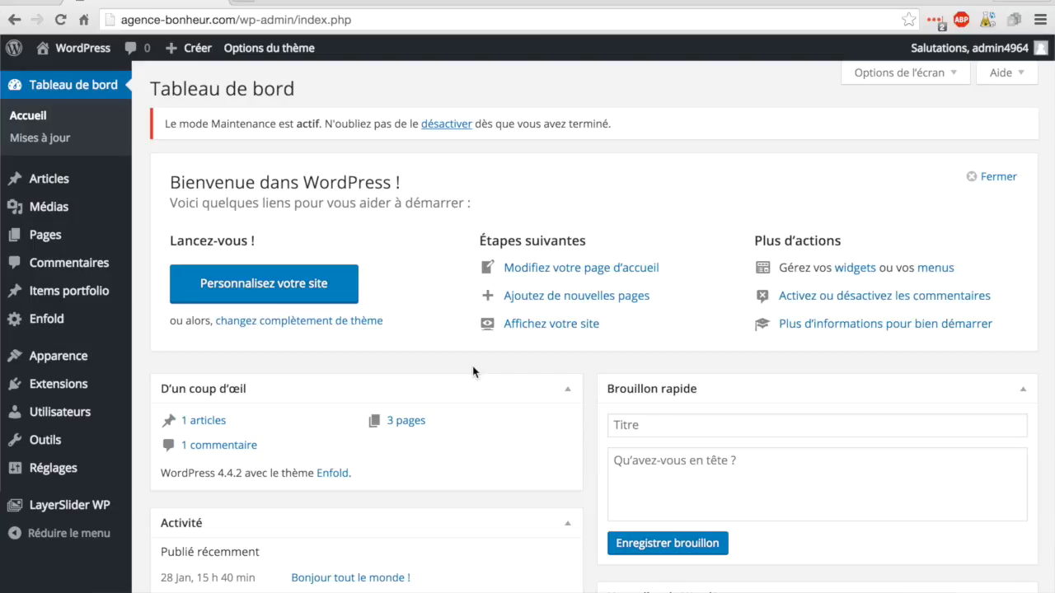
# Open the Accueil page for editing from the list of pages.
pyautogui.click(37, 238)
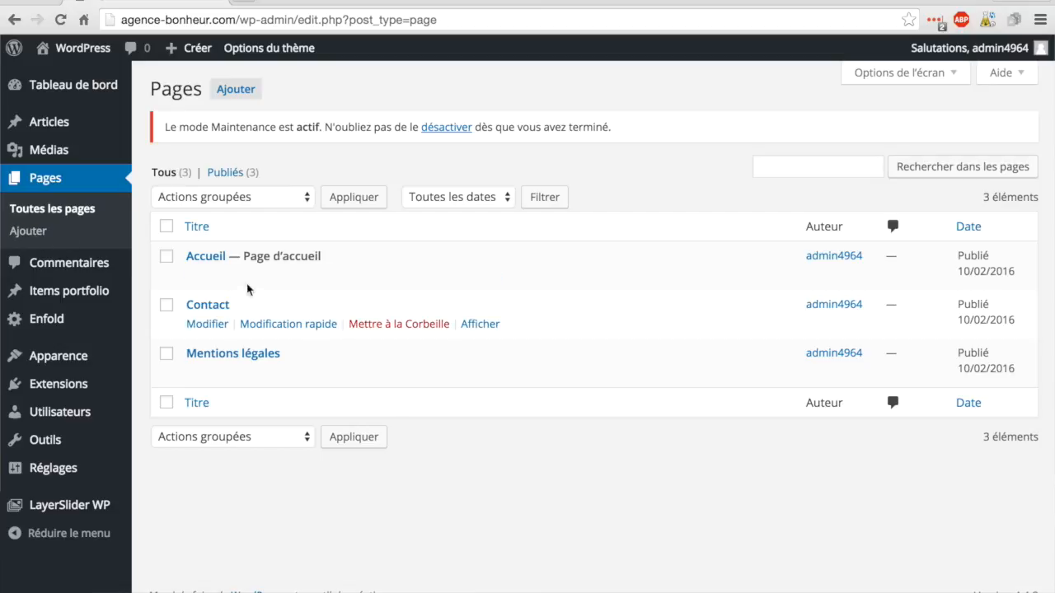
pyautogui.click(210, 260)
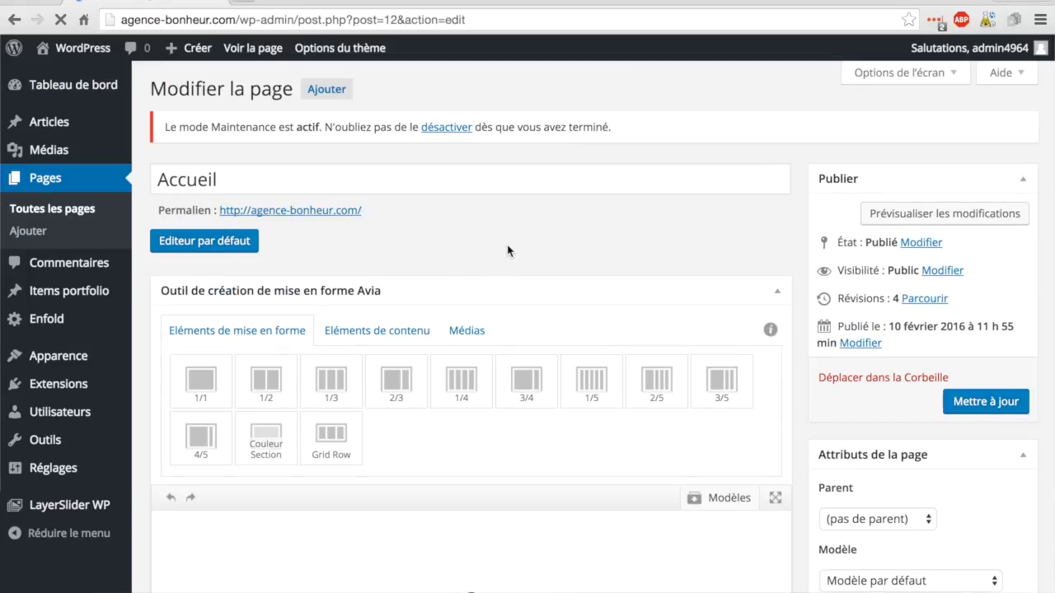
pyautogui.scroll(-5, 783, 228)
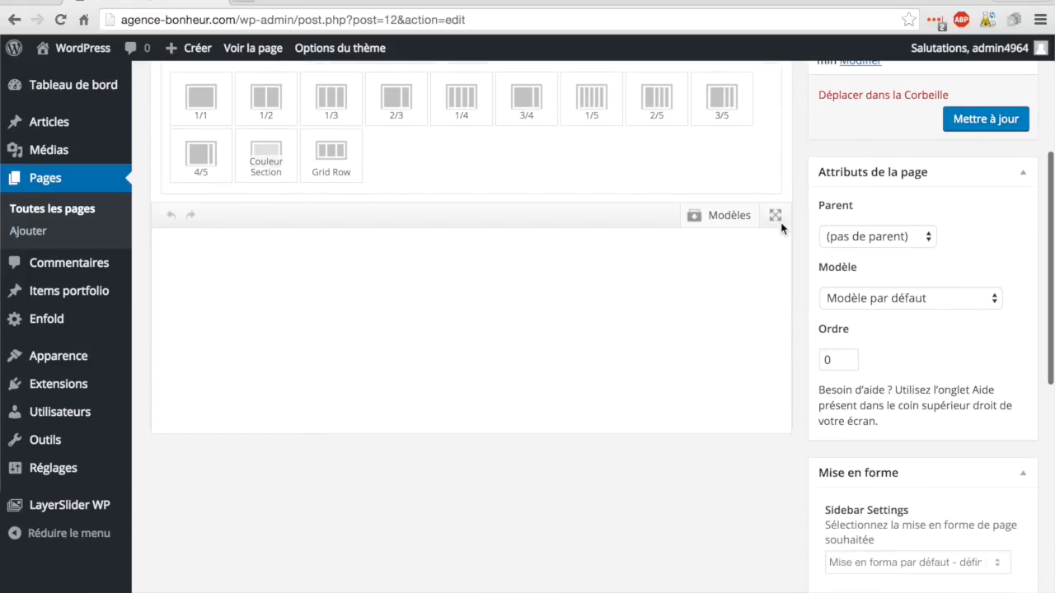
pyautogui.scroll(6, 781, 228)
pyautogui.scroll(-1, 782, 228)
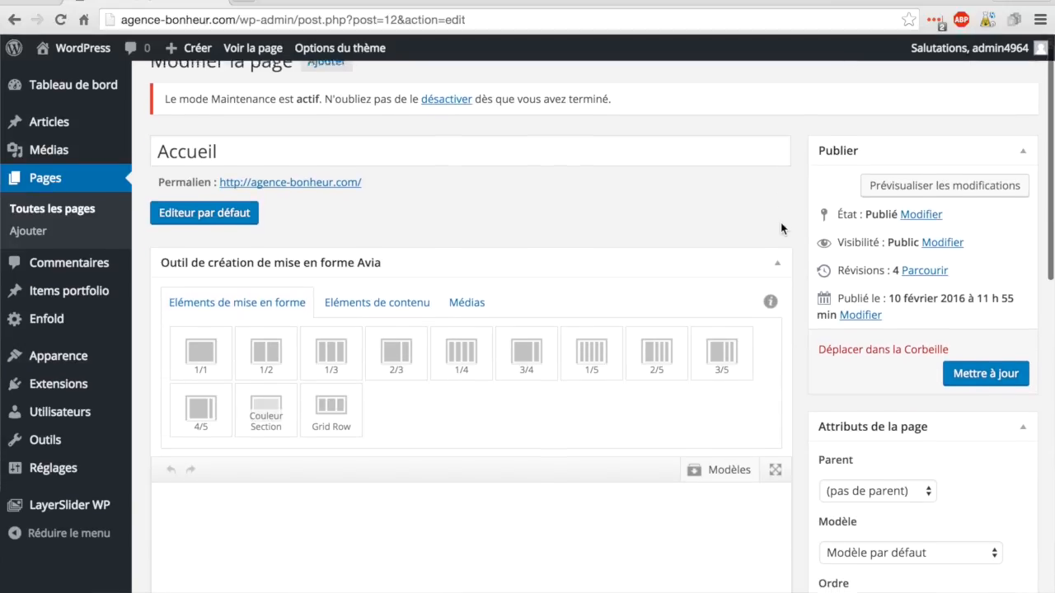
# Switch the Accueil page to the default editor and back to the advanced layout editor.
pyautogui.click(208, 211)
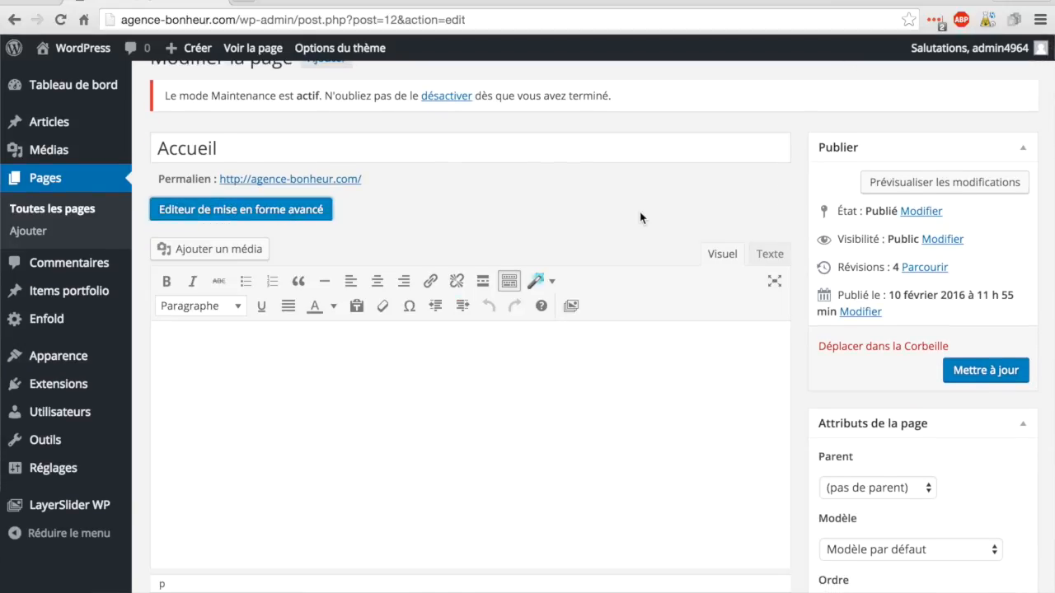
pyautogui.scroll(-1, 581, 201)
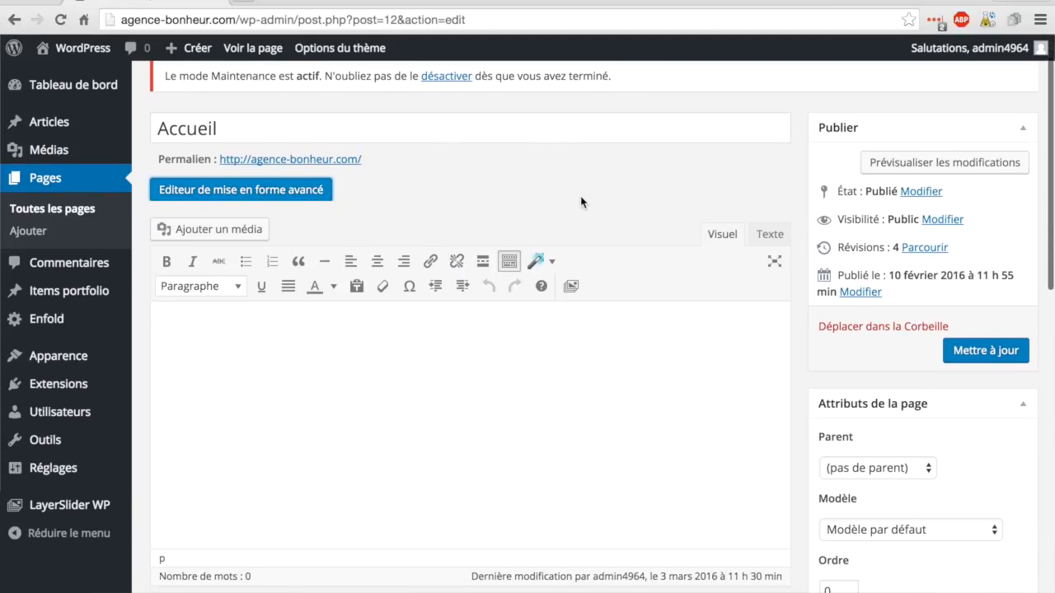
pyautogui.scroll(2, 581, 201)
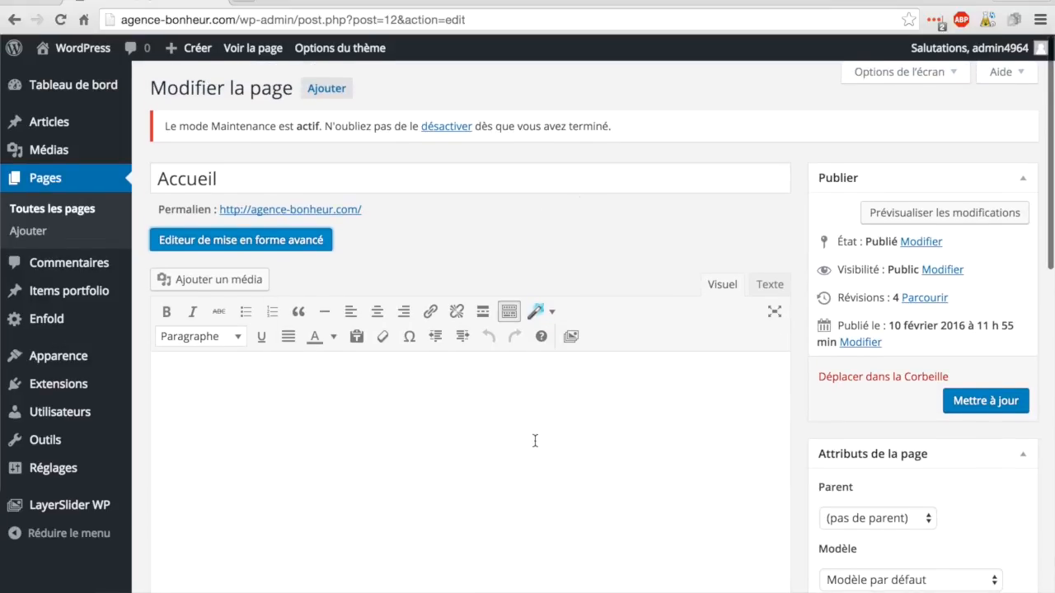
pyautogui.click(275, 393)
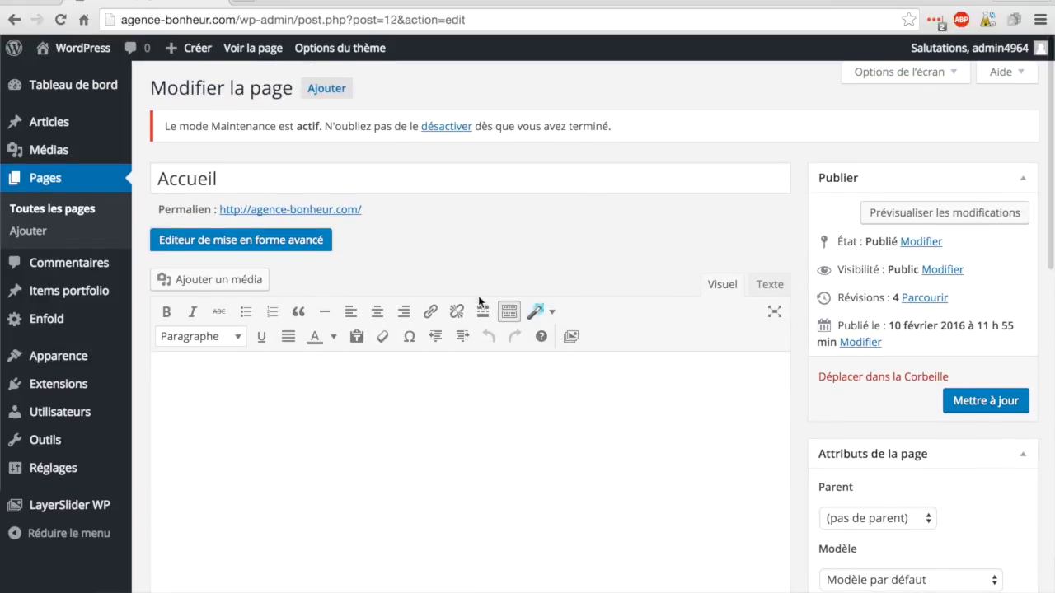
pyautogui.click(277, 243)
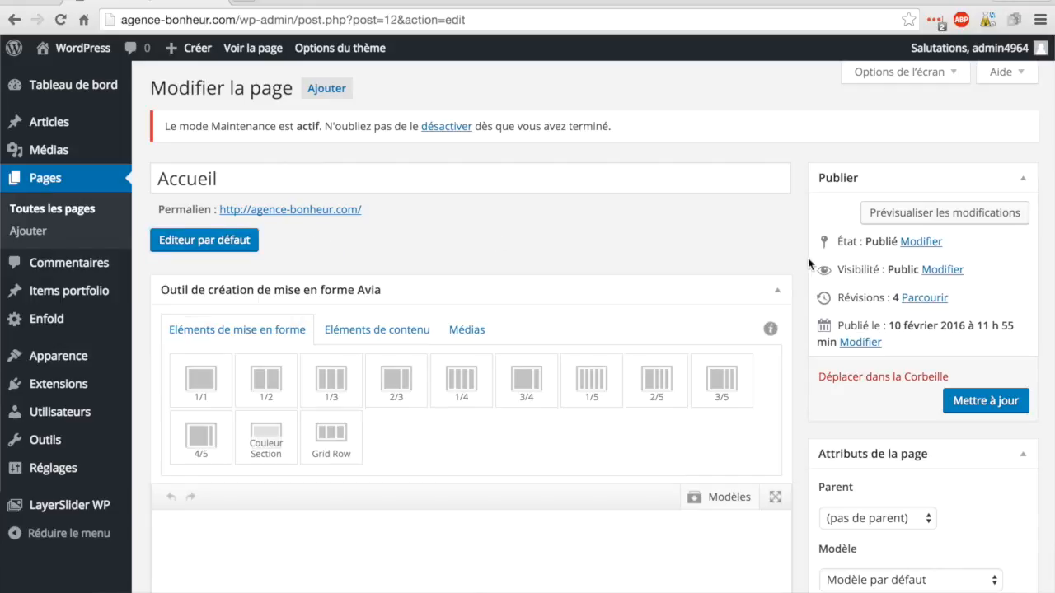
# Add a Couleur Section element to the empty Avia layout of the Accueil page.
pyautogui.scroll(-1, 808, 263)
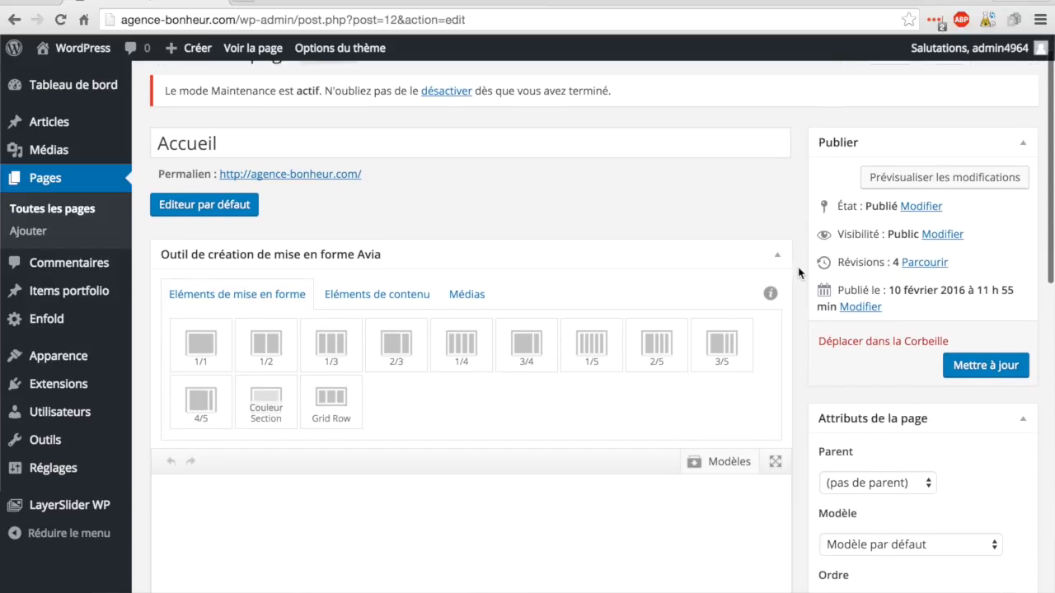
pyautogui.scroll(-1, 799, 273)
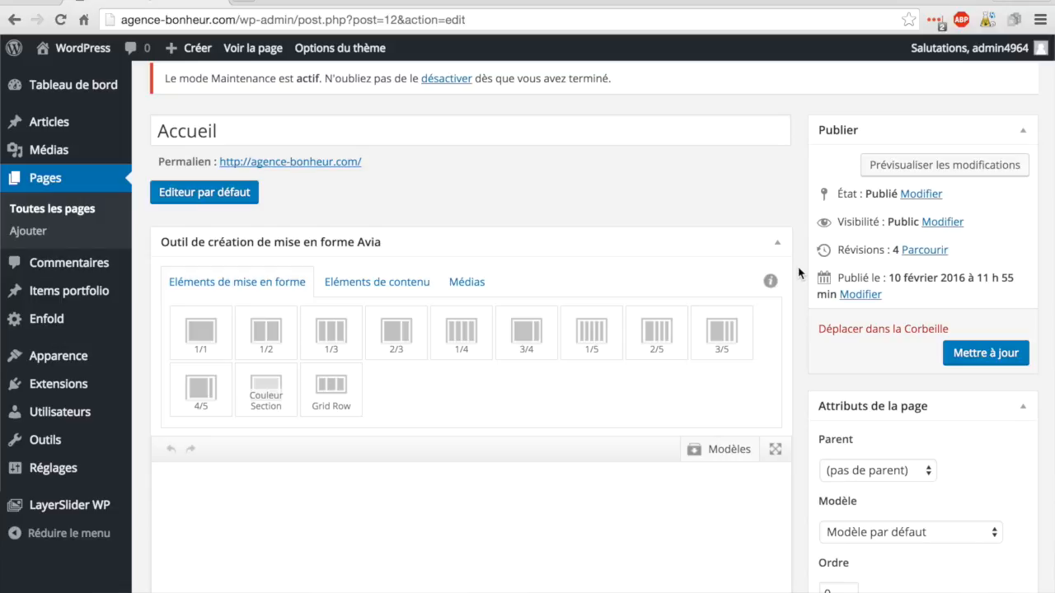
pyautogui.scroll(-1, 799, 273)
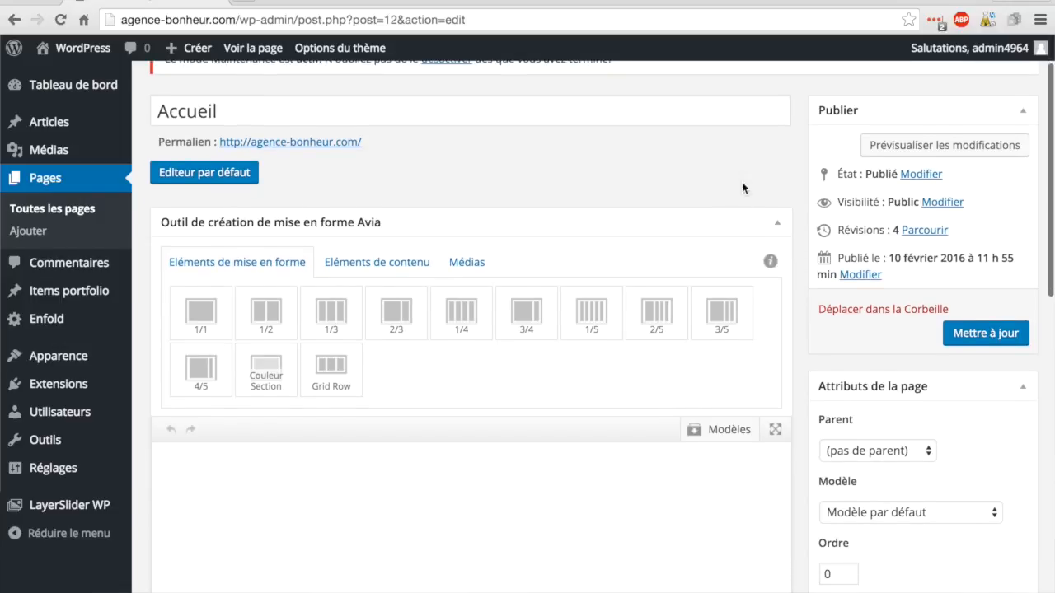
pyautogui.scroll(-3, 799, 196)
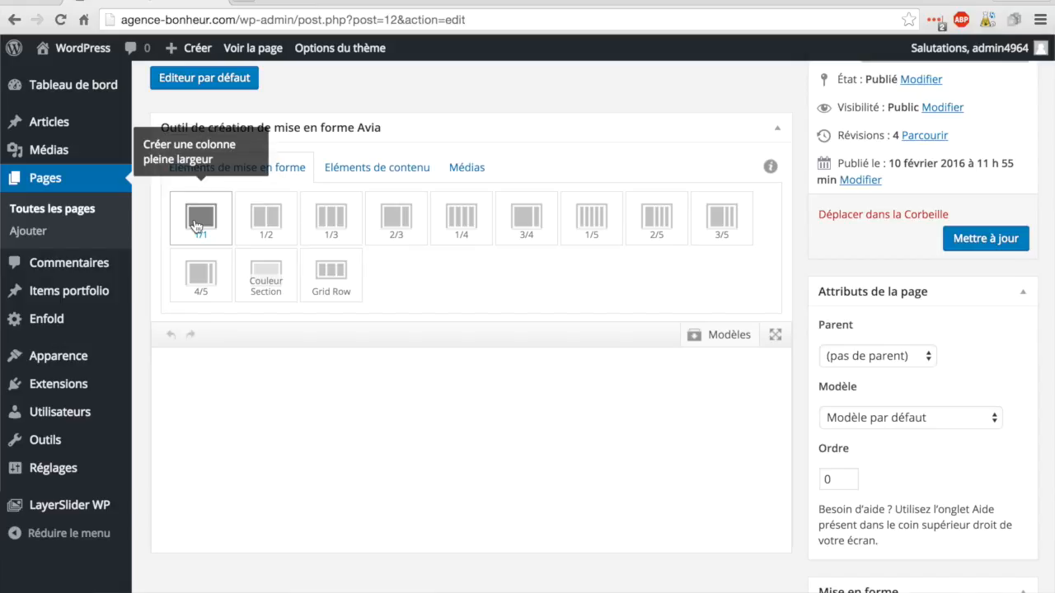
pyautogui.click(274, 277)
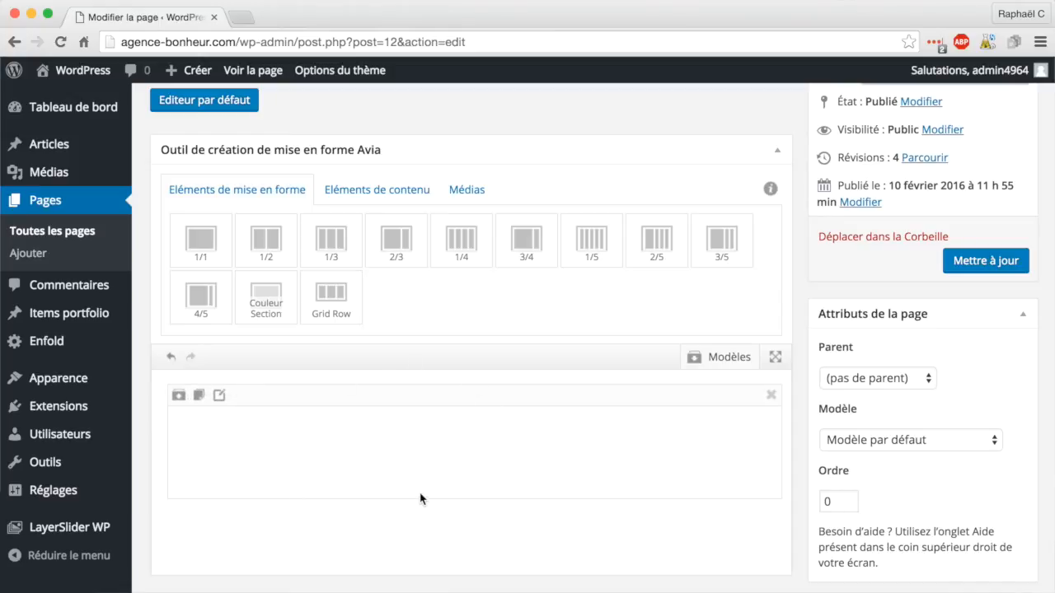
# Place a Bloc de texte content element inside the colour section.
pyautogui.click(378, 190)
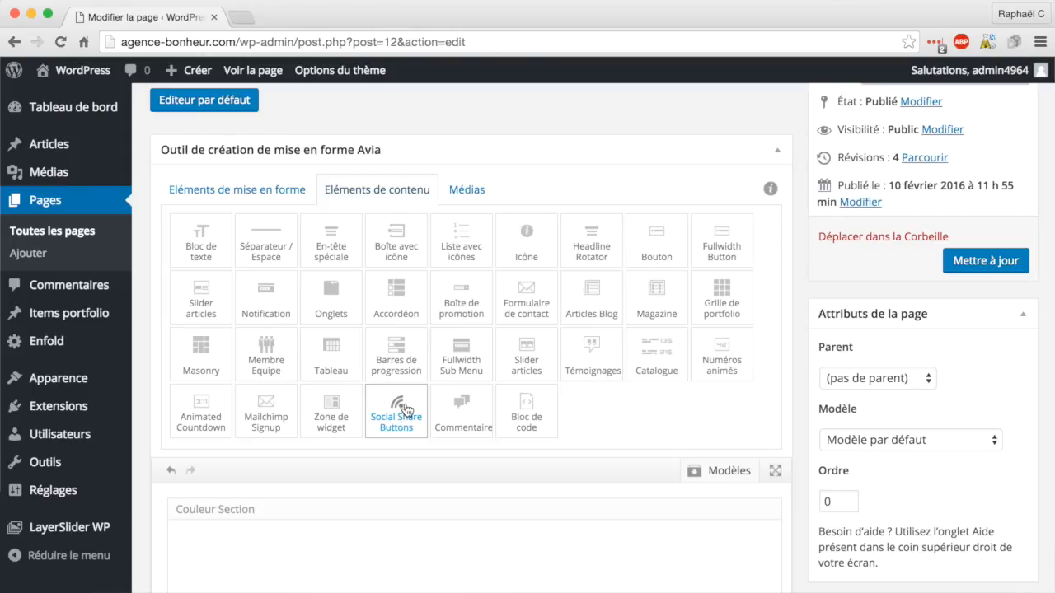
pyautogui.scroll(-1, 405, 409)
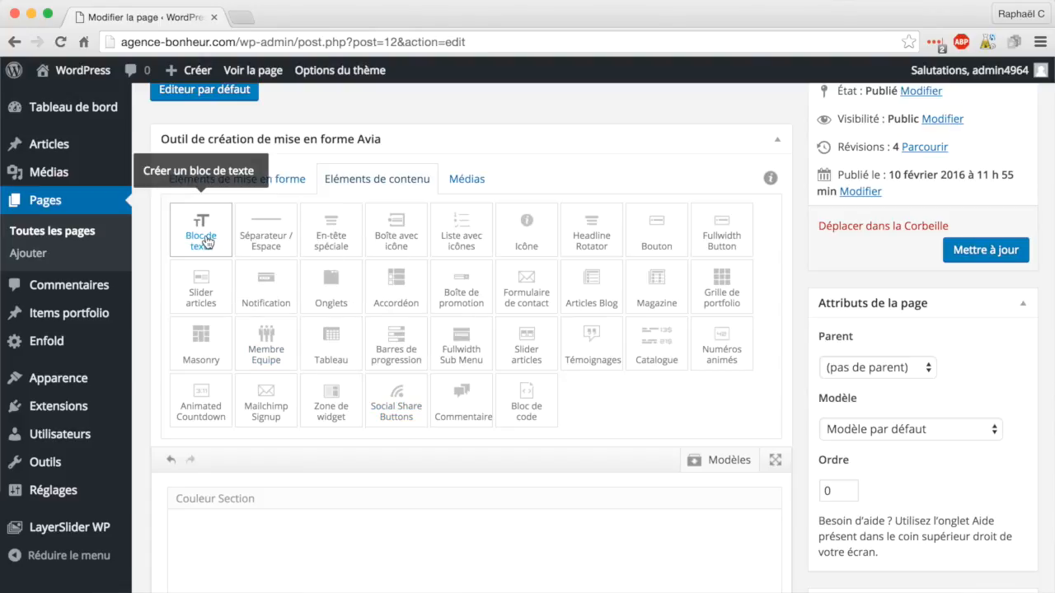
pyautogui.moveTo(206, 241); pyautogui.dragTo(345, 554)
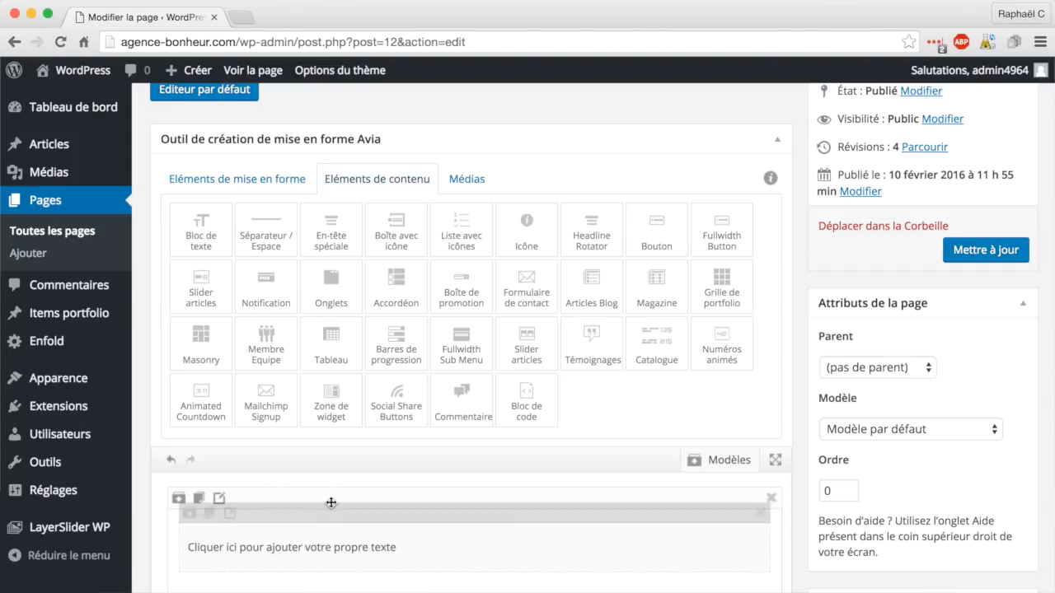
pyautogui.scroll(-2, 330, 503)
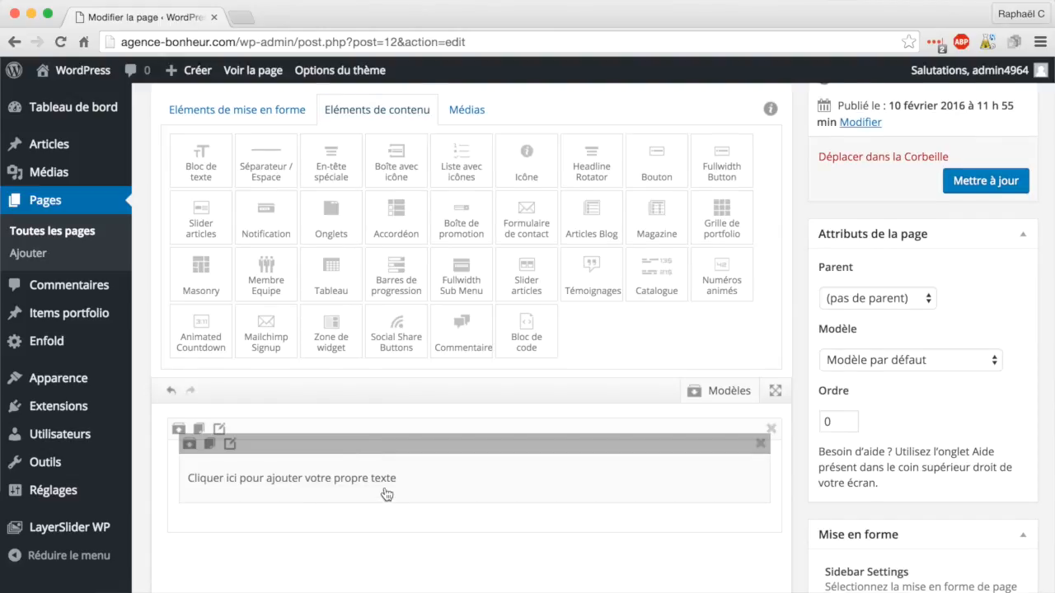
# Place a Bouton element below the text block in the colour section and update the page.
pyautogui.scroll(1, 386, 494)
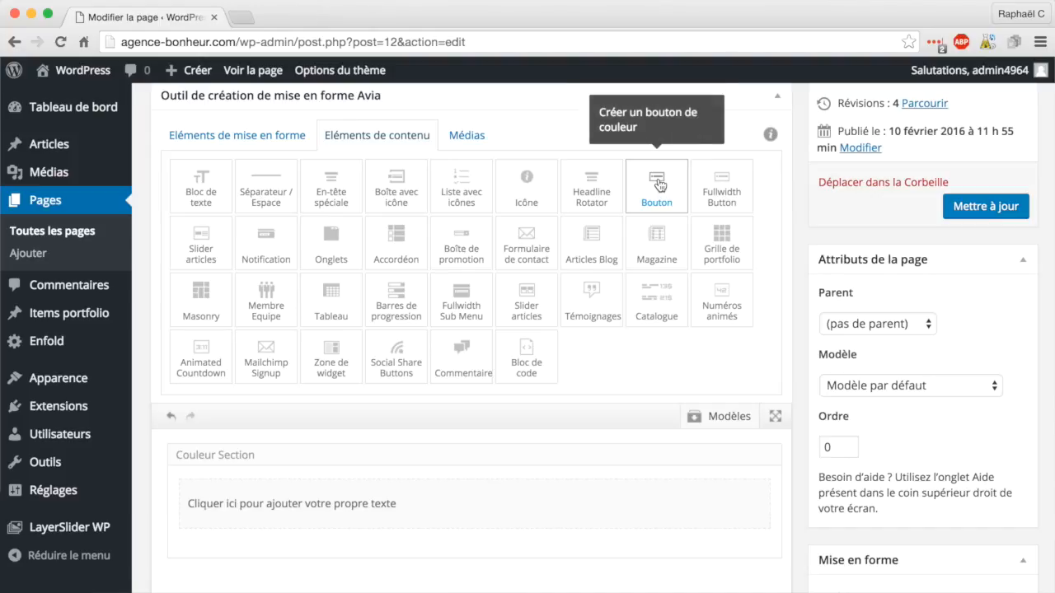
pyautogui.moveTo(659, 185); pyautogui.dragTo(465, 554)
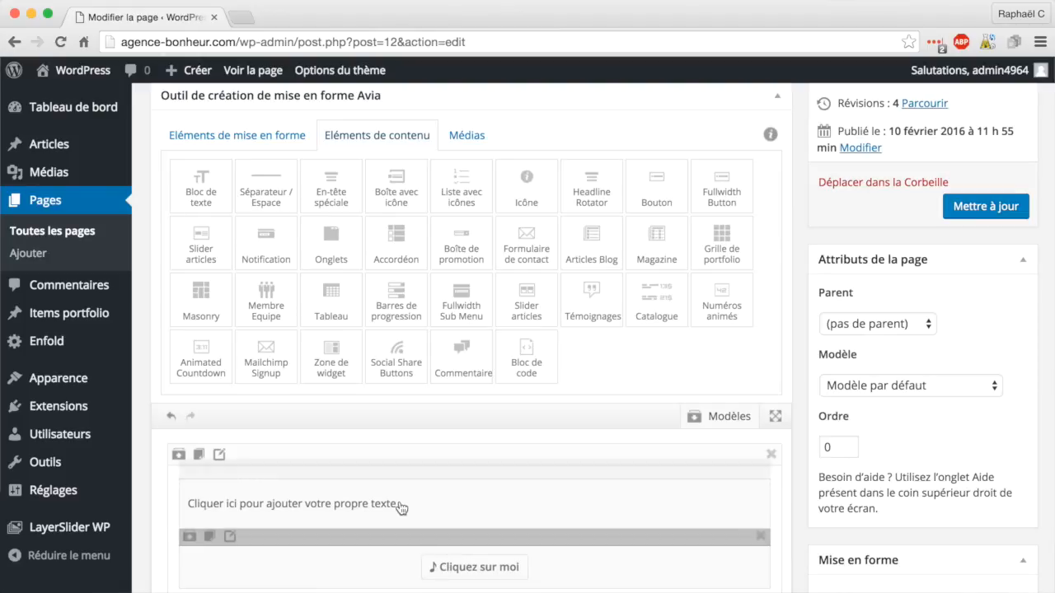
pyautogui.click(972, 206)
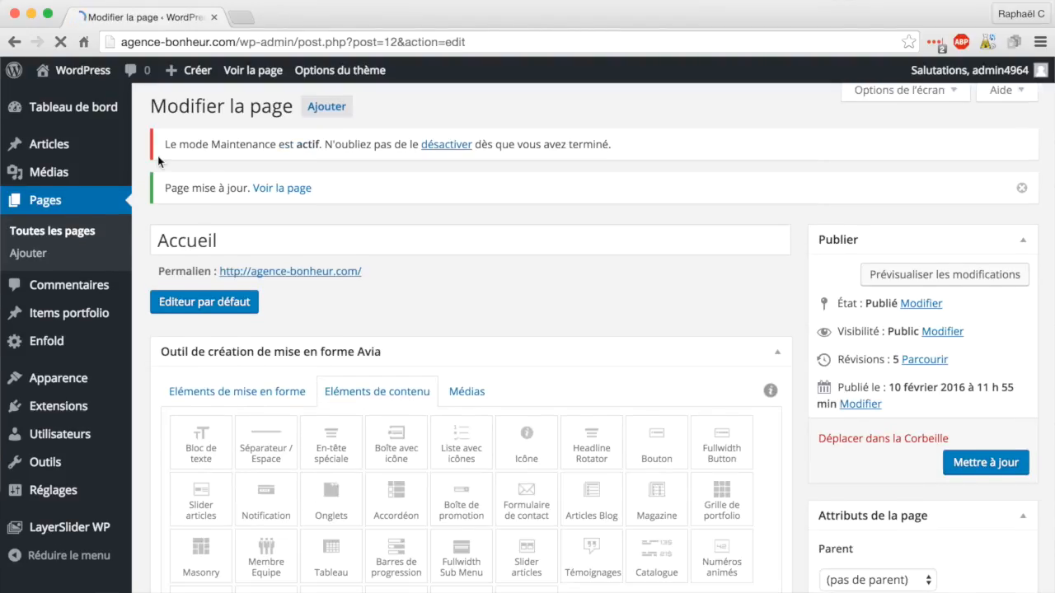
# View the updated home page on the live site and return to the dashboard.
pyautogui.click(88, 112)
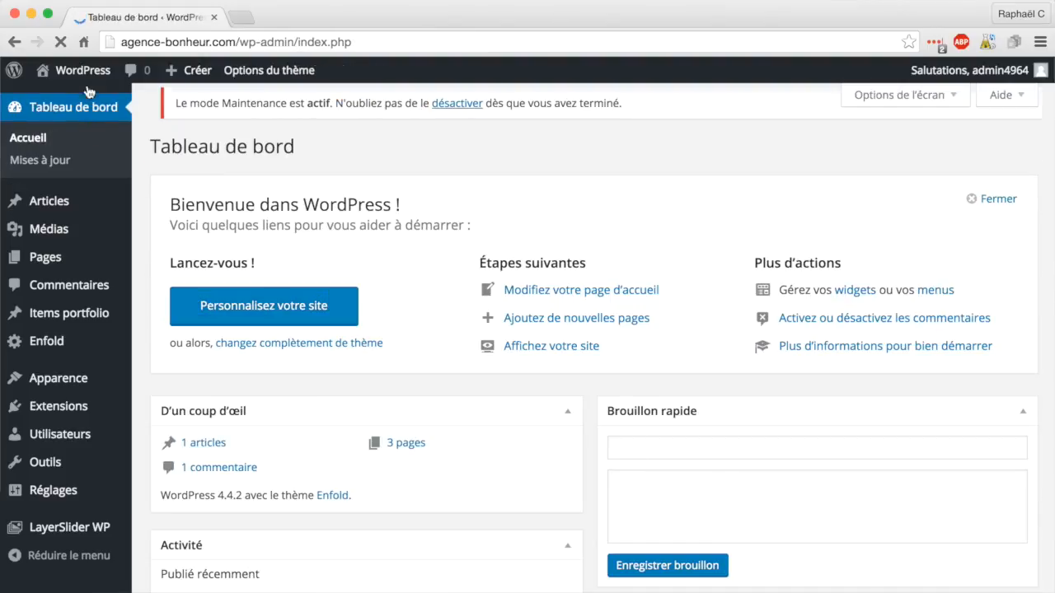
pyautogui.click(85, 74)
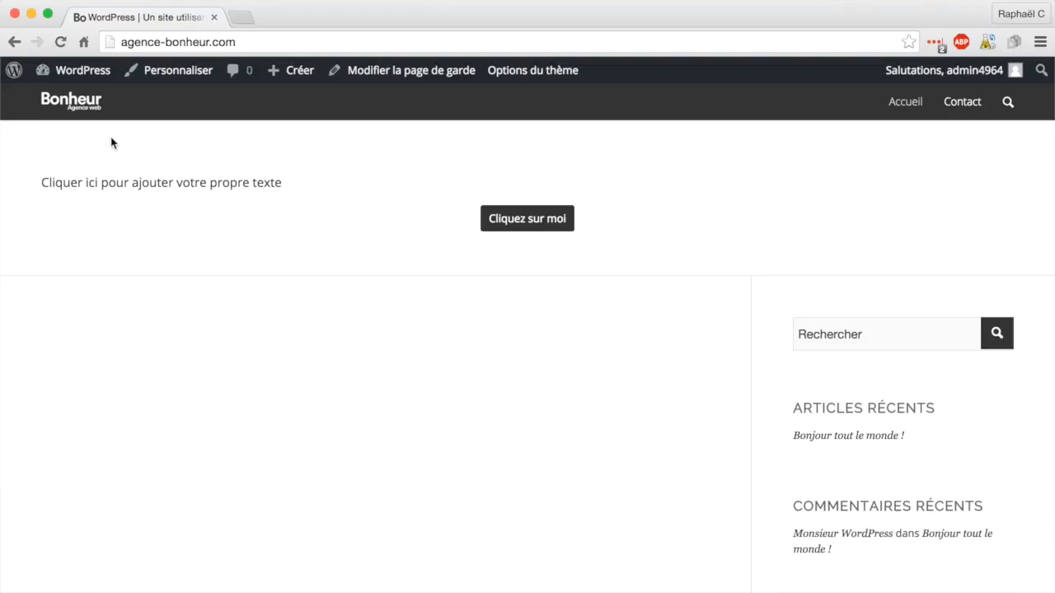
pyautogui.click(74, 74)
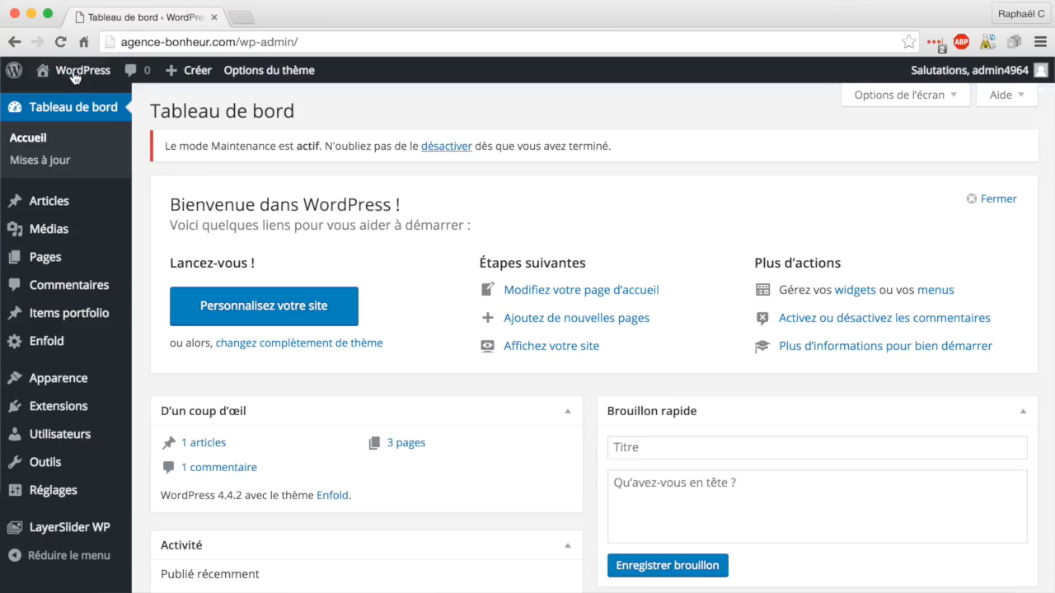
# Reopen the Accueil page for editing and go to its layout content.
pyautogui.click(51, 263)
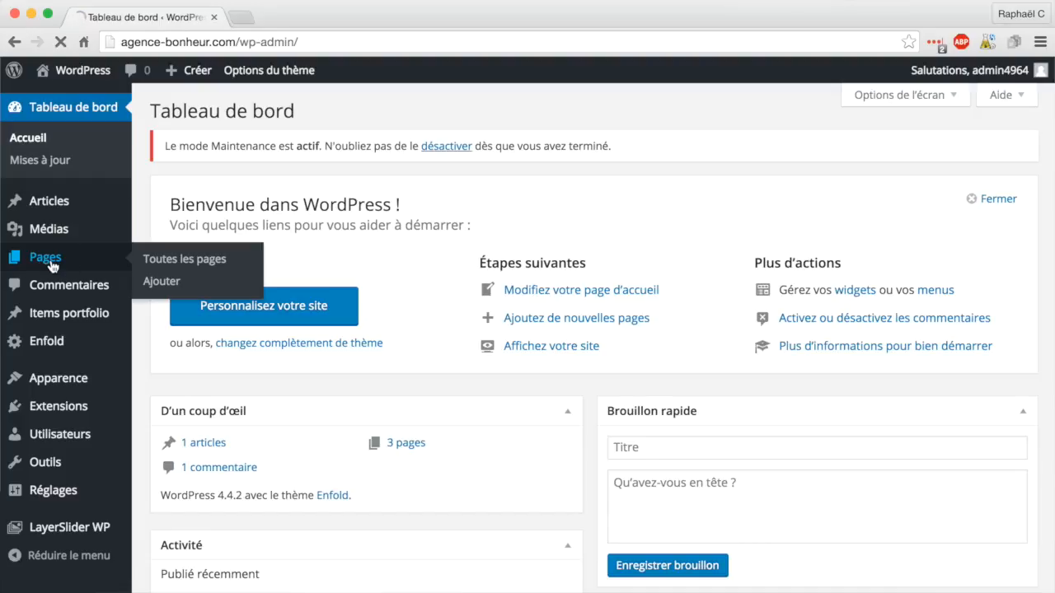
pyautogui.click(212, 280)
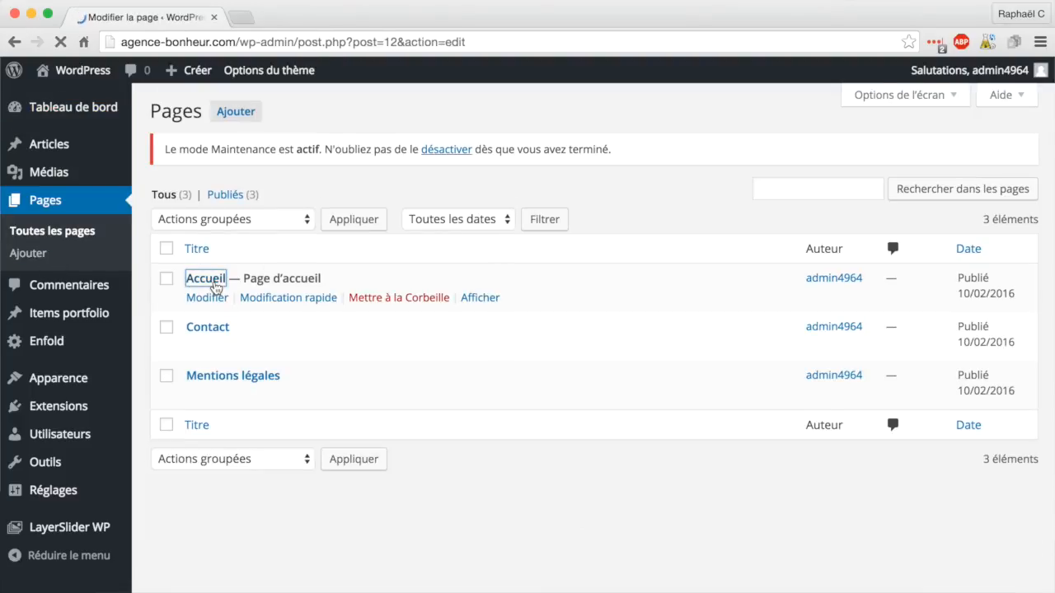
pyautogui.scroll(-4, 800, 319)
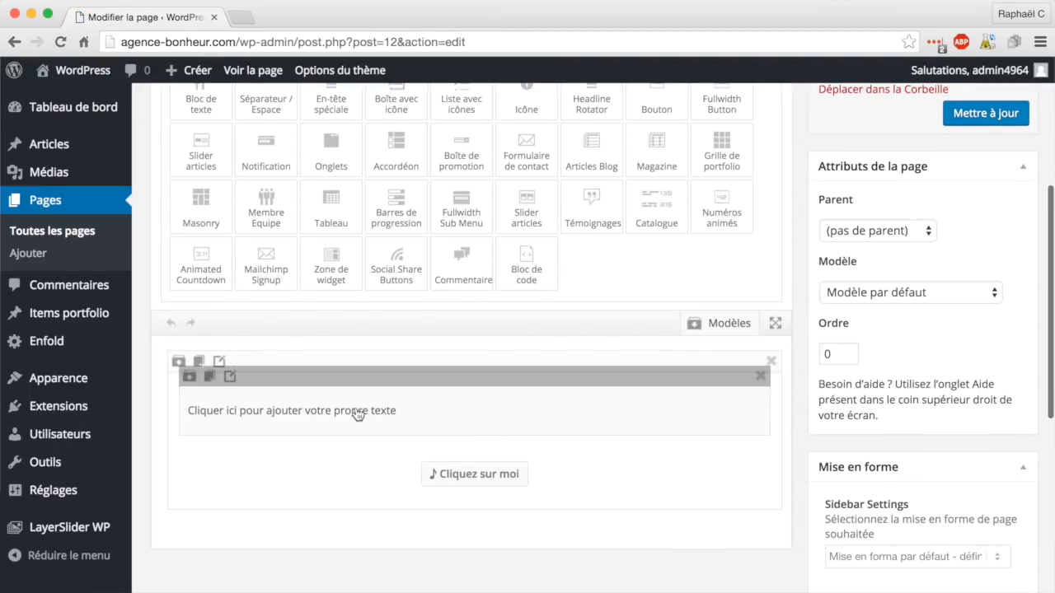
# Replace the text block's placeholder content with "Slogan à venir" and save the block.
pyautogui.click(415, 415)
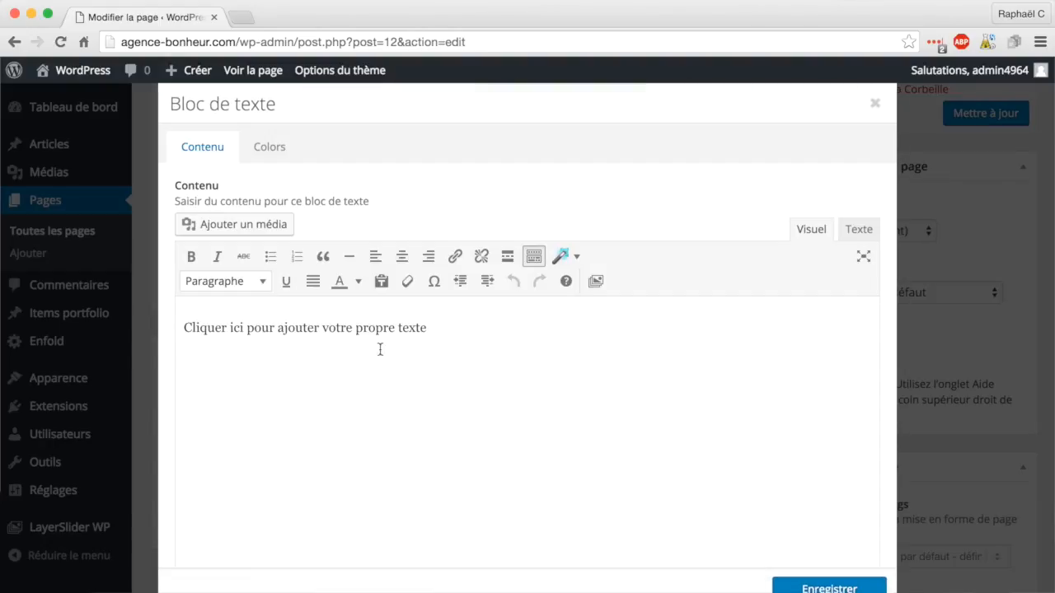
pyautogui.tripleClick(372, 329)
pyautogui.write('Sl')
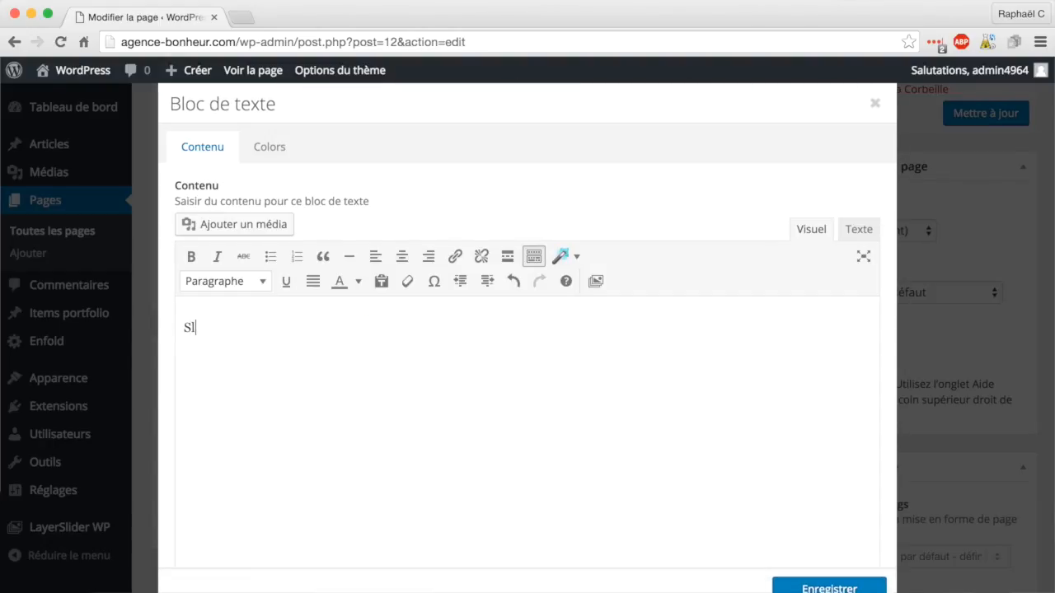
pyautogui.write('oagn')
pyautogui.press('BackSpace')
pyautogui.press('BackSpace')
pyautogui.click(830, 590)
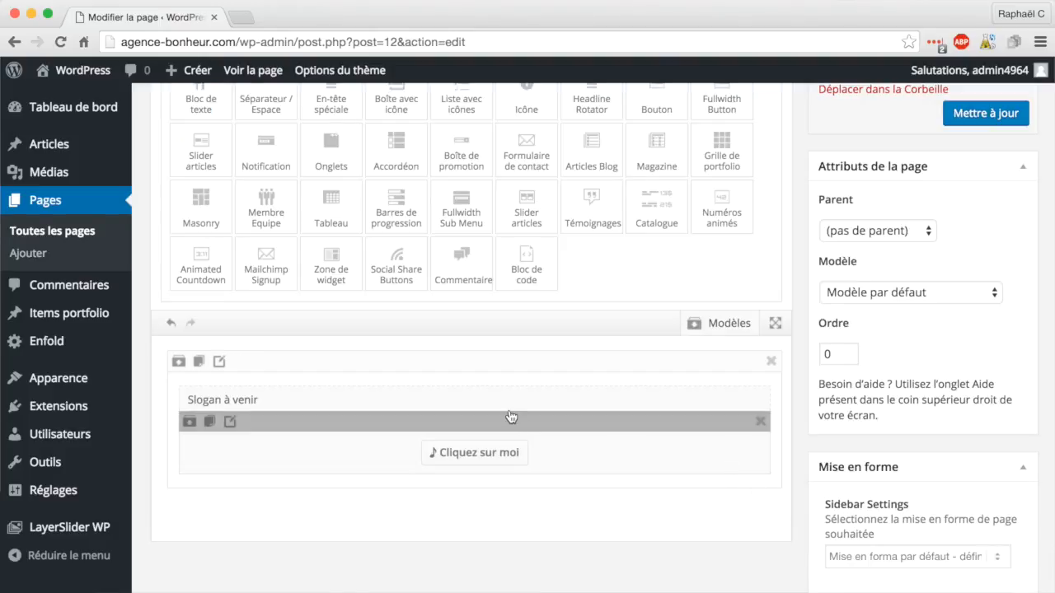
# Set the page's Sidebar Settings to "Pas de barre latérale" and update the page.
pyautogui.scroll(-5, 803, 430)
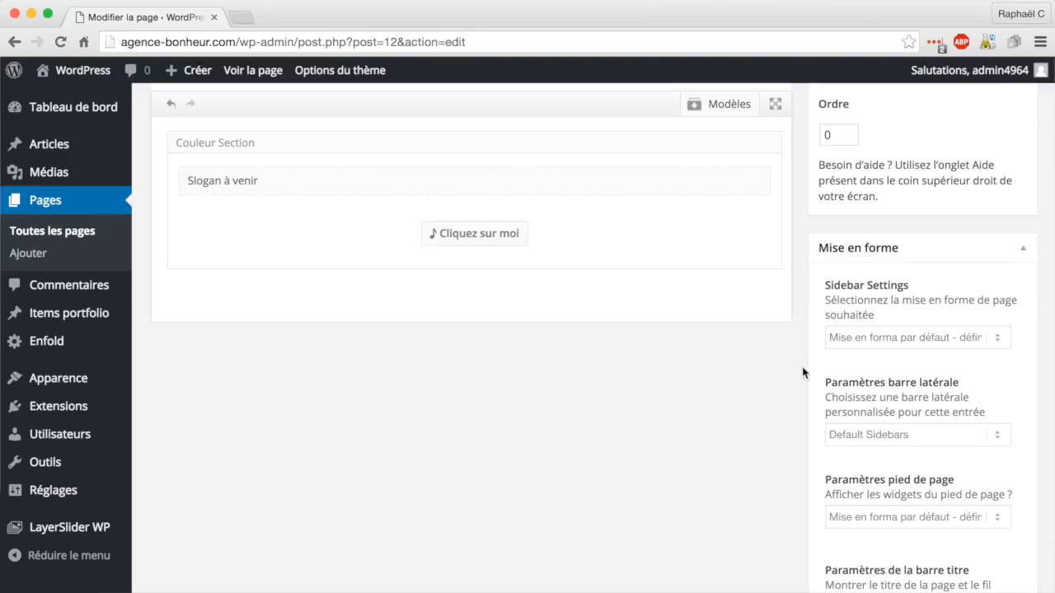
pyautogui.click(917, 337)
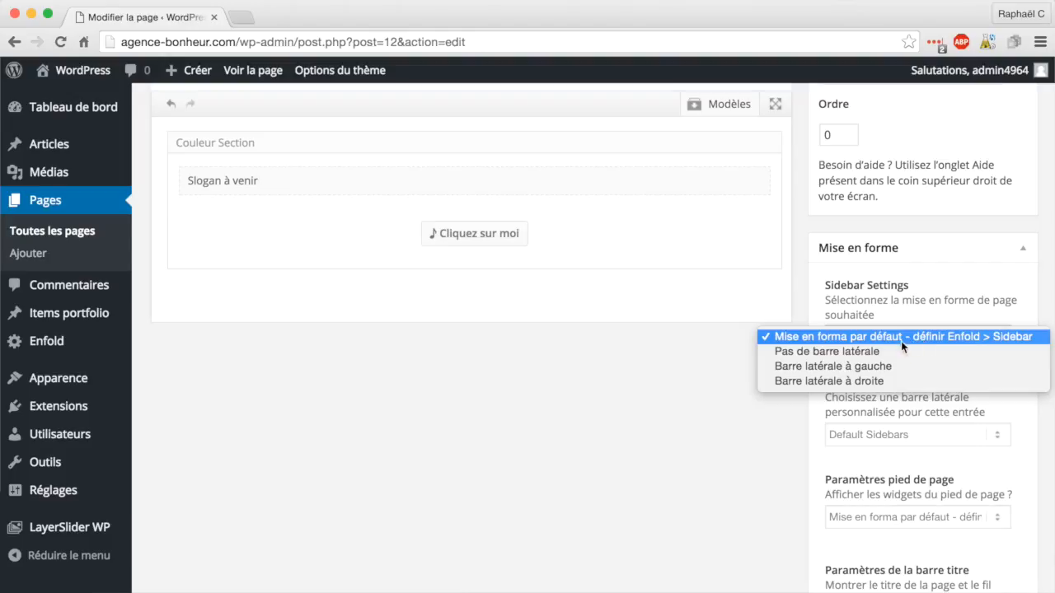
pyautogui.click(897, 352)
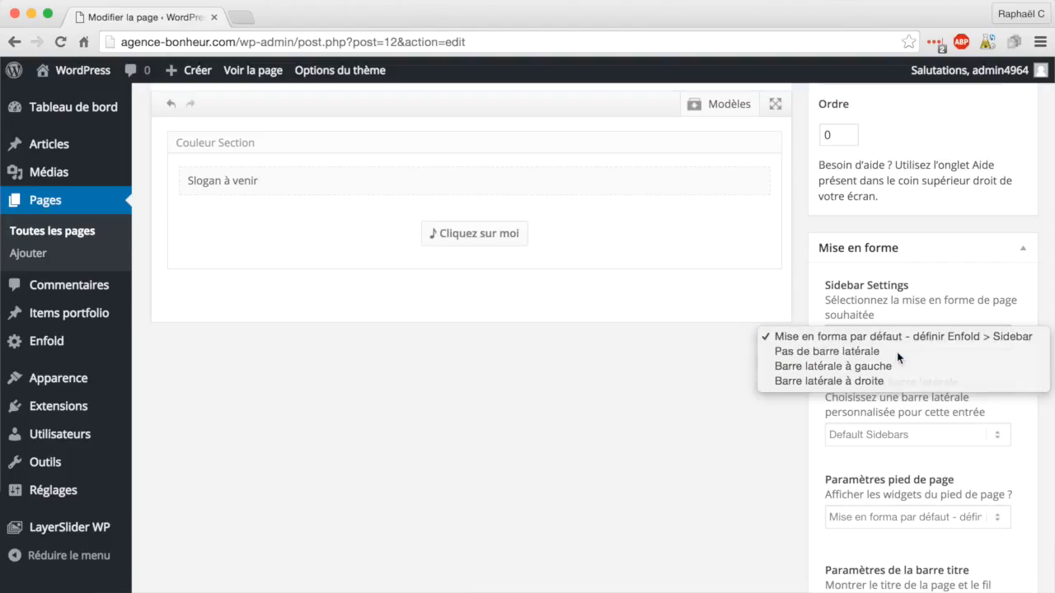
pyautogui.scroll(5, 806, 373)
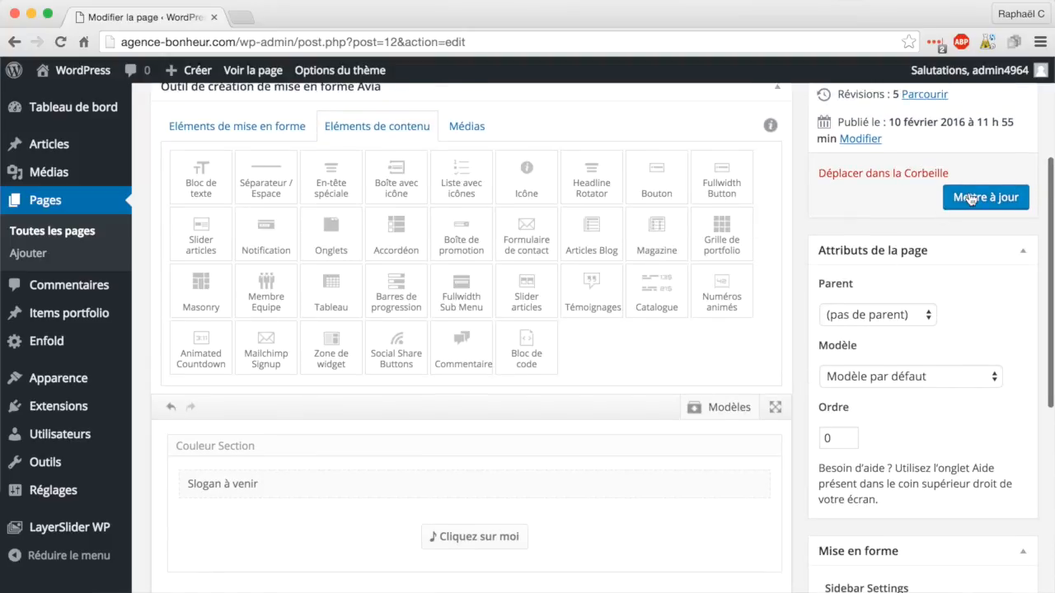
pyautogui.click(971, 200)
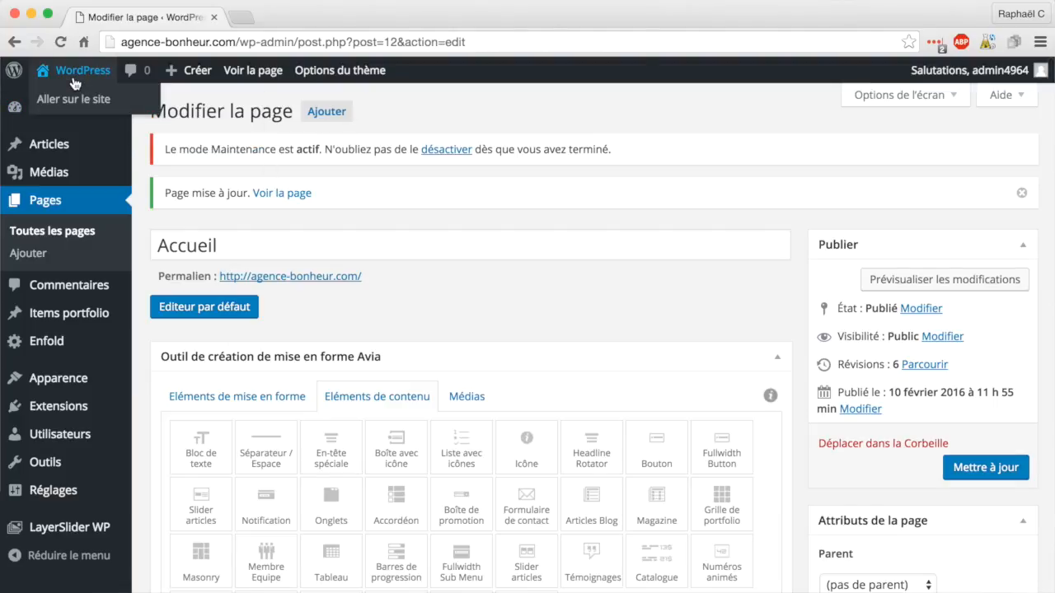
# View the home page on the live site and open its page editor in a separate browser tab.
pyautogui.click(74, 99)
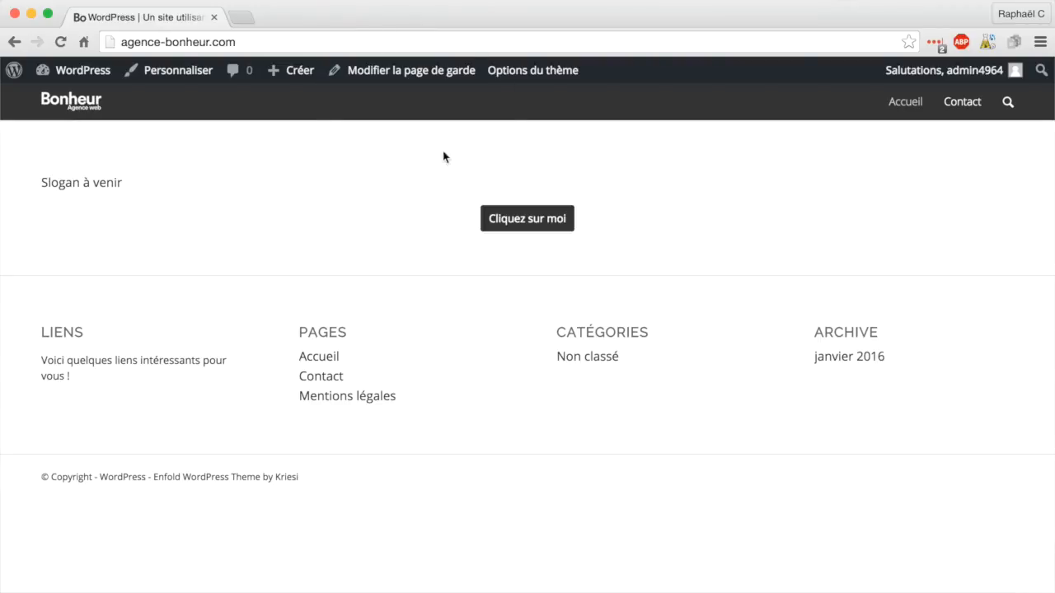
pyautogui.click(401, 72)
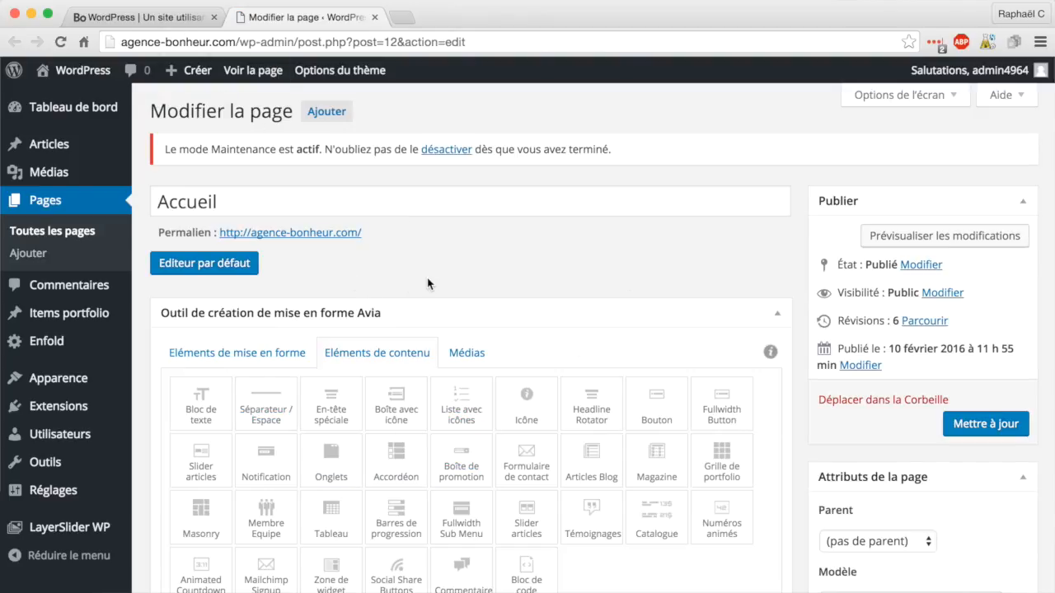
pyautogui.scroll(-5, 428, 283)
pyautogui.scroll(5, 660, 355)
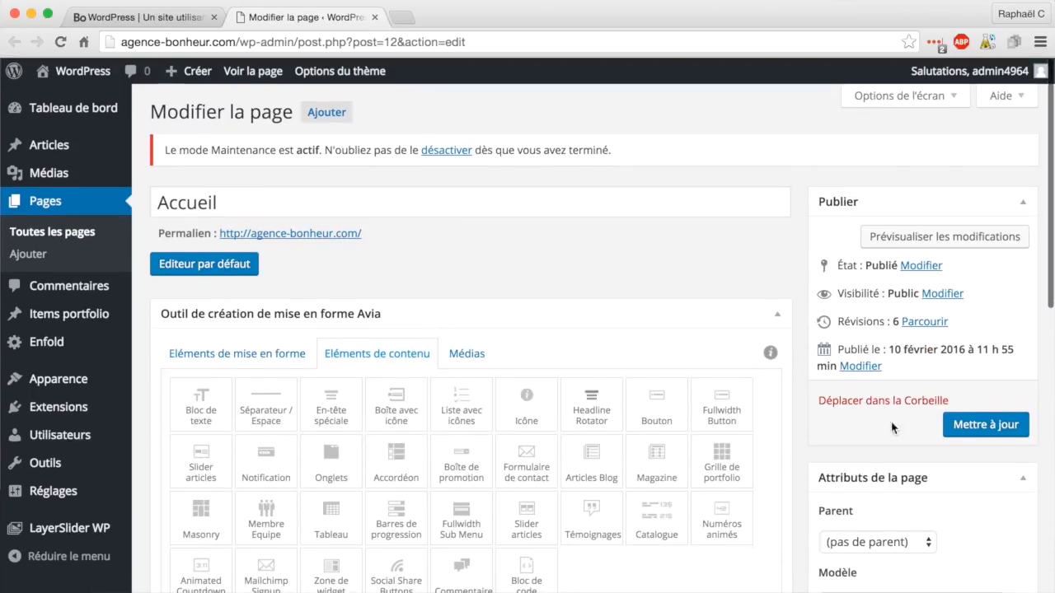
pyautogui.click(175, 20)
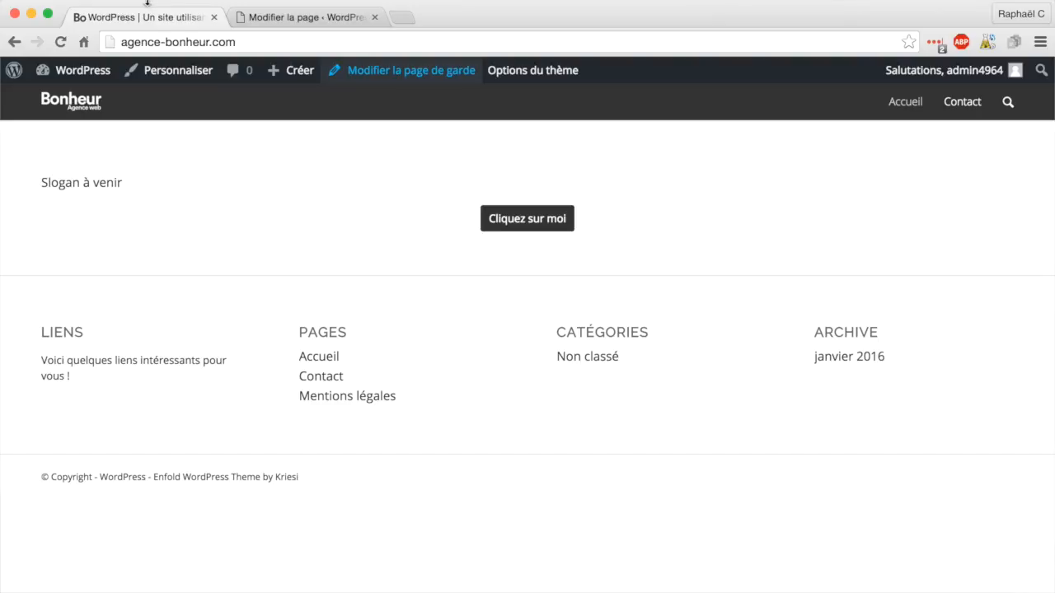
pyautogui.click(271, 18)
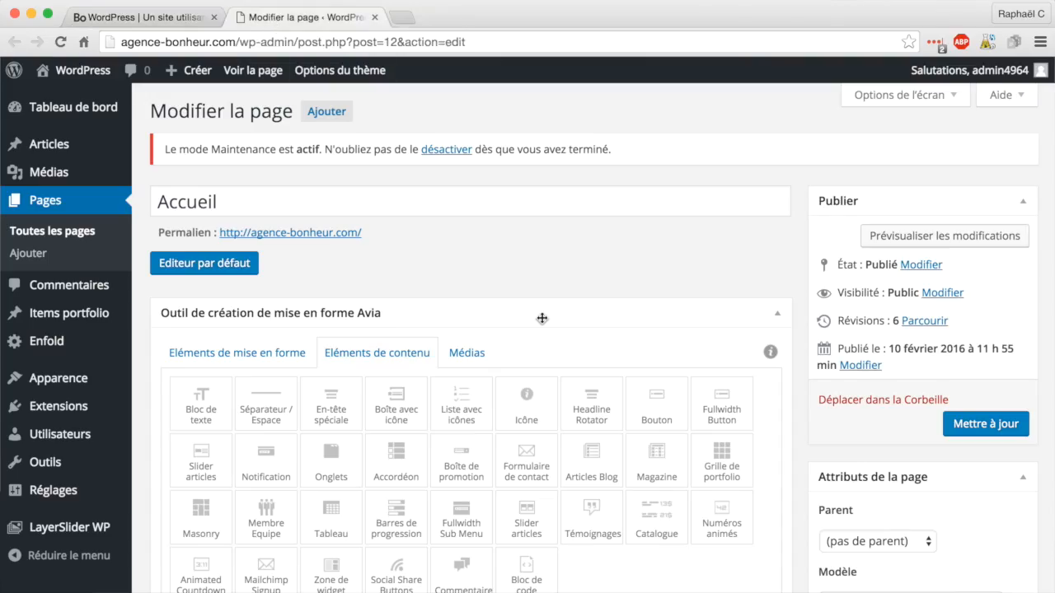
# Set the colour section's minimum height to "At least 100% of Browser Window height" and save the section.
pyautogui.scroll(-4, 373, 453)
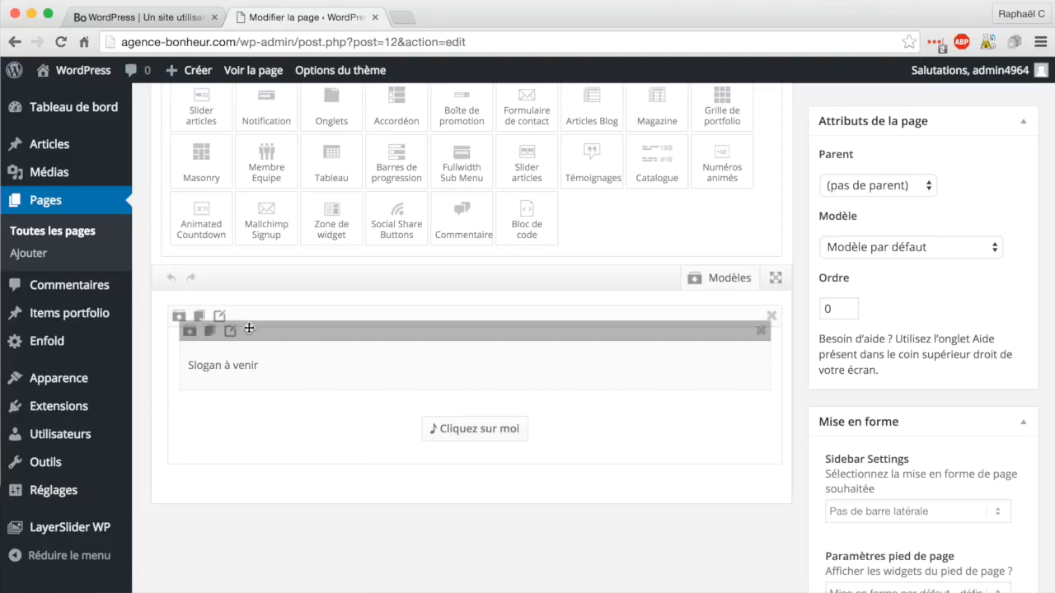
pyautogui.scroll(2, 281, 313)
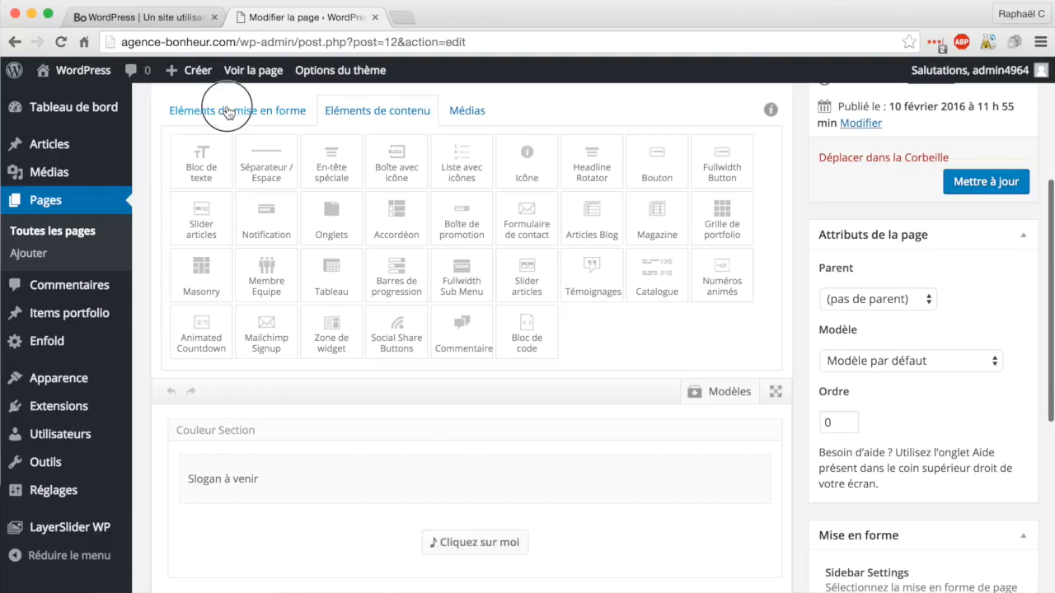
pyautogui.click(217, 110)
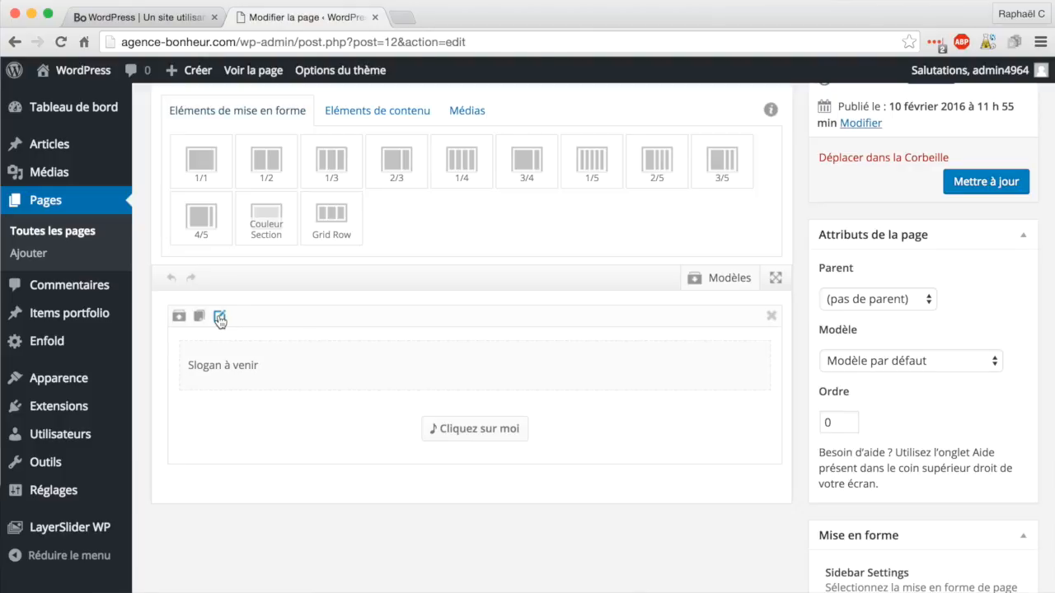
pyautogui.click(220, 318)
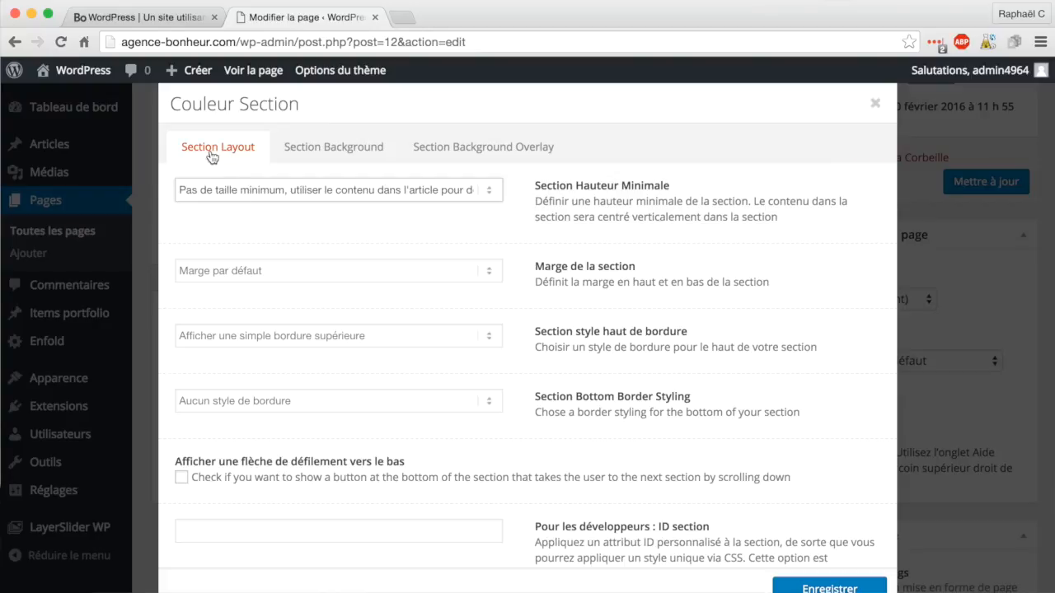
pyautogui.click(244, 191)
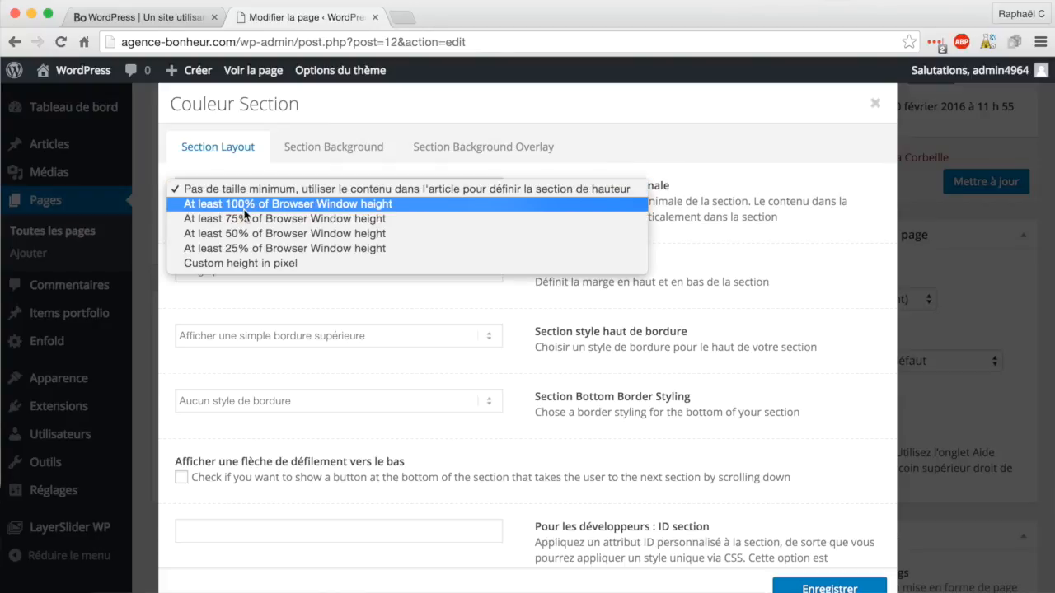
pyautogui.click(246, 211)
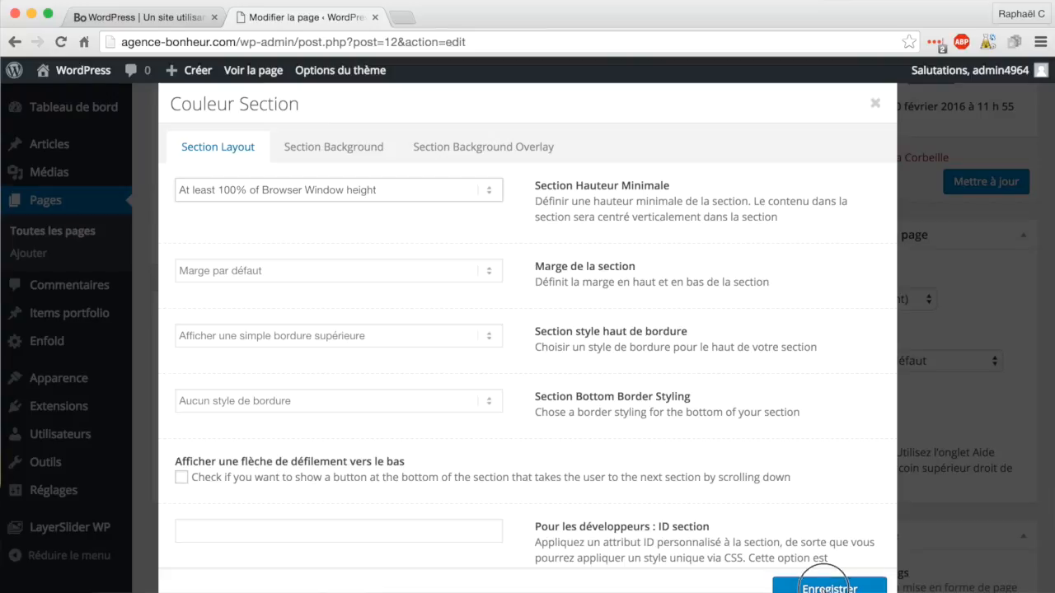
pyautogui.click(829, 587)
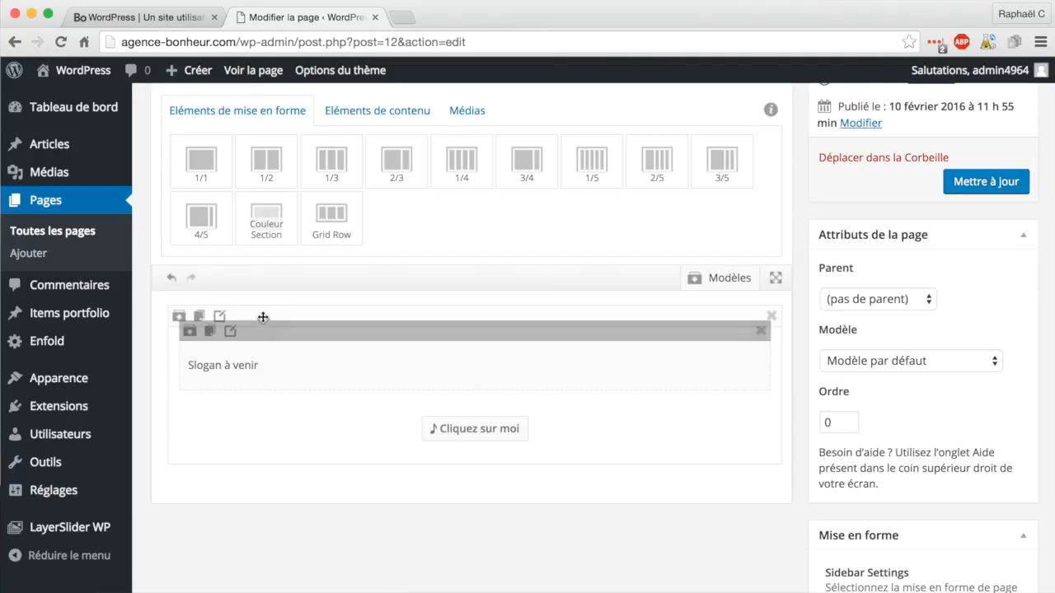
# Go to the colour section's background settings and start uploading a custom background image from the computer.
pyautogui.click(219, 317)
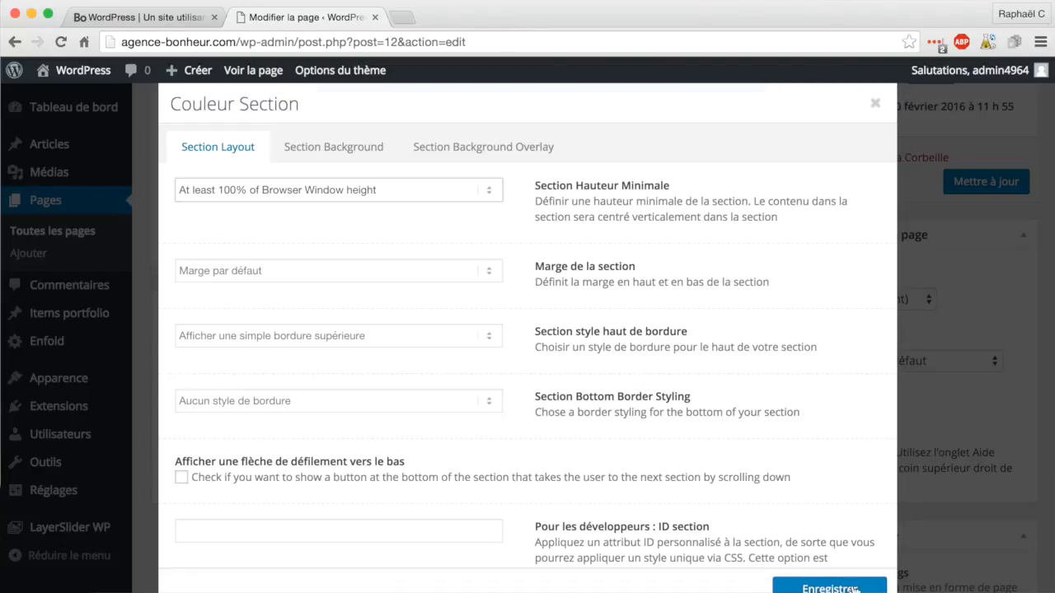
pyautogui.click(329, 152)
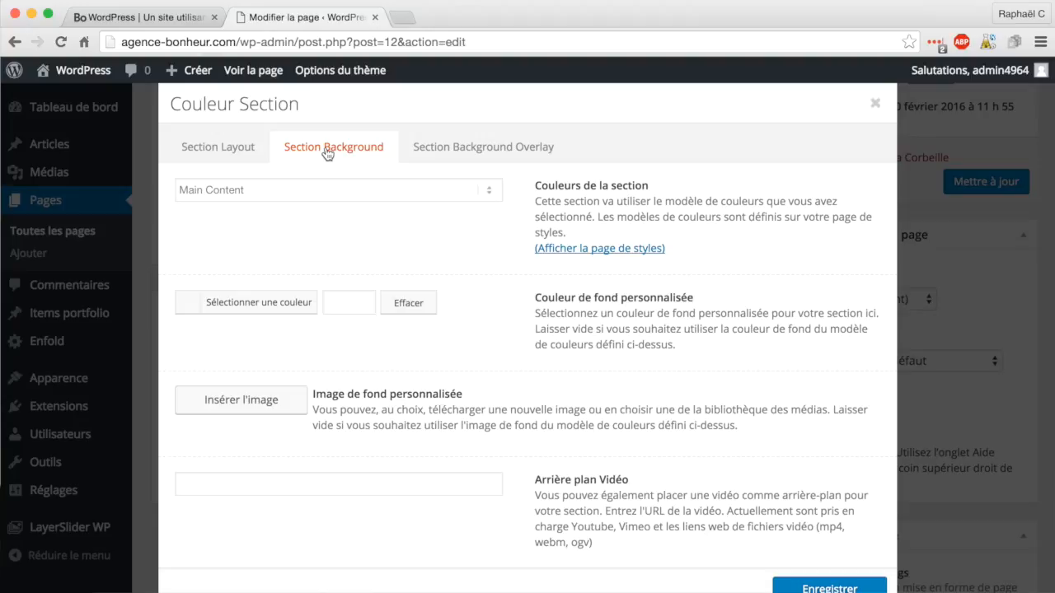
pyautogui.scroll(-2, 316, 238)
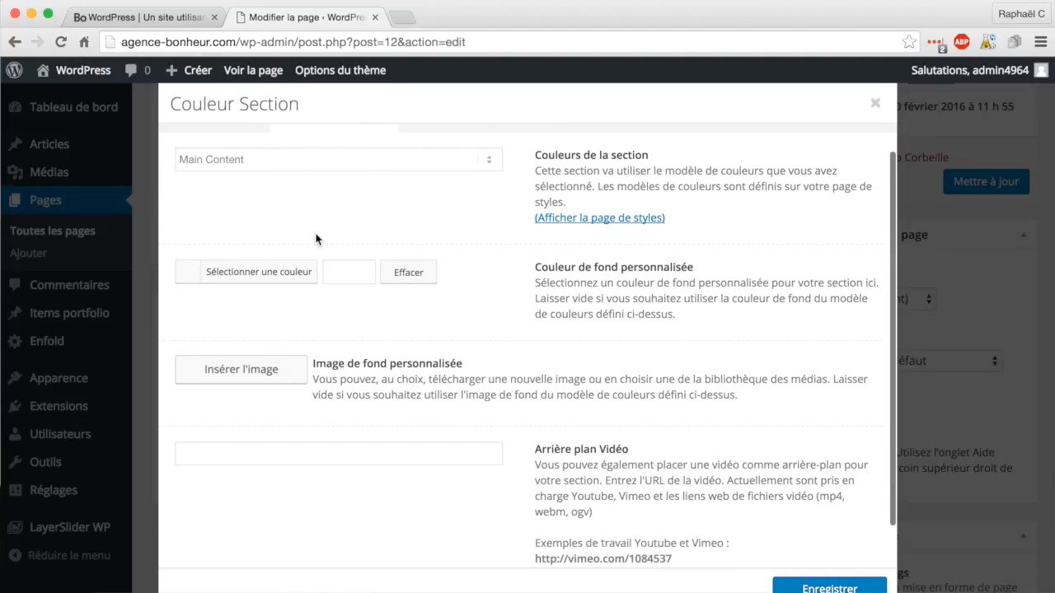
pyautogui.click(257, 371)
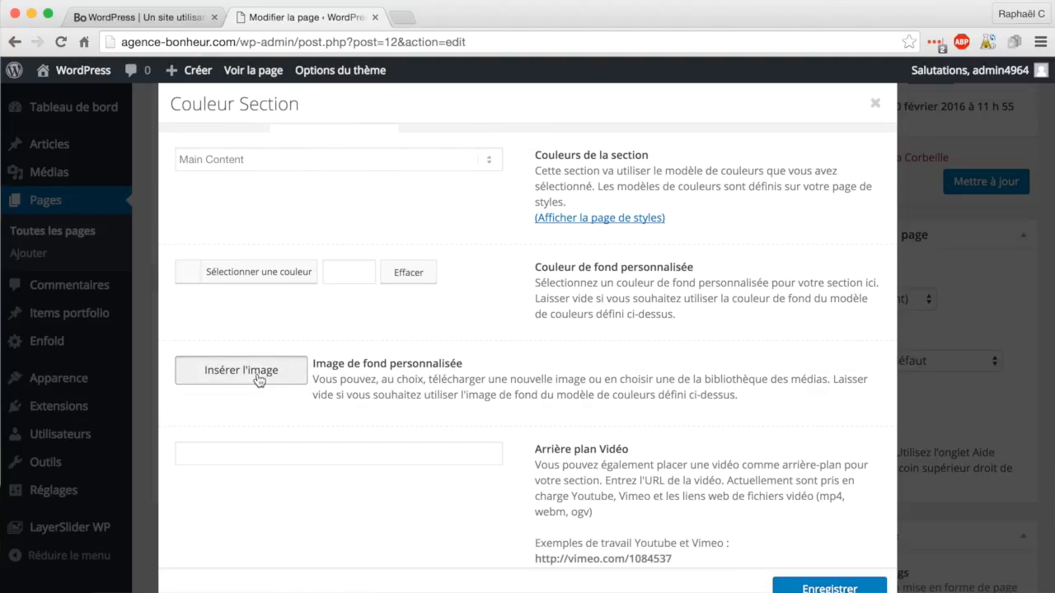
pyautogui.click(94, 137)
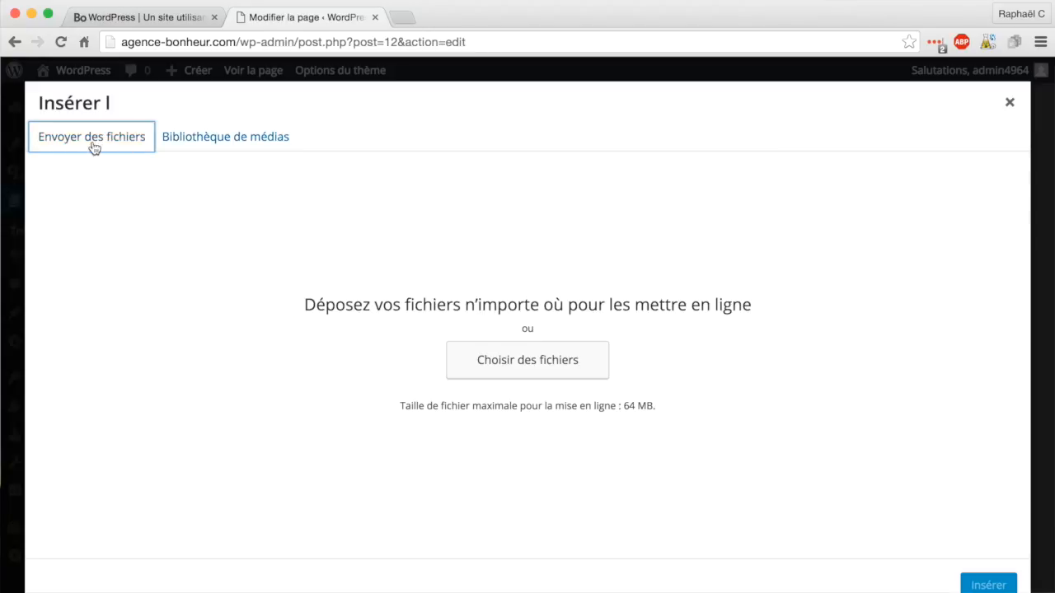
pyautogui.click(499, 372)
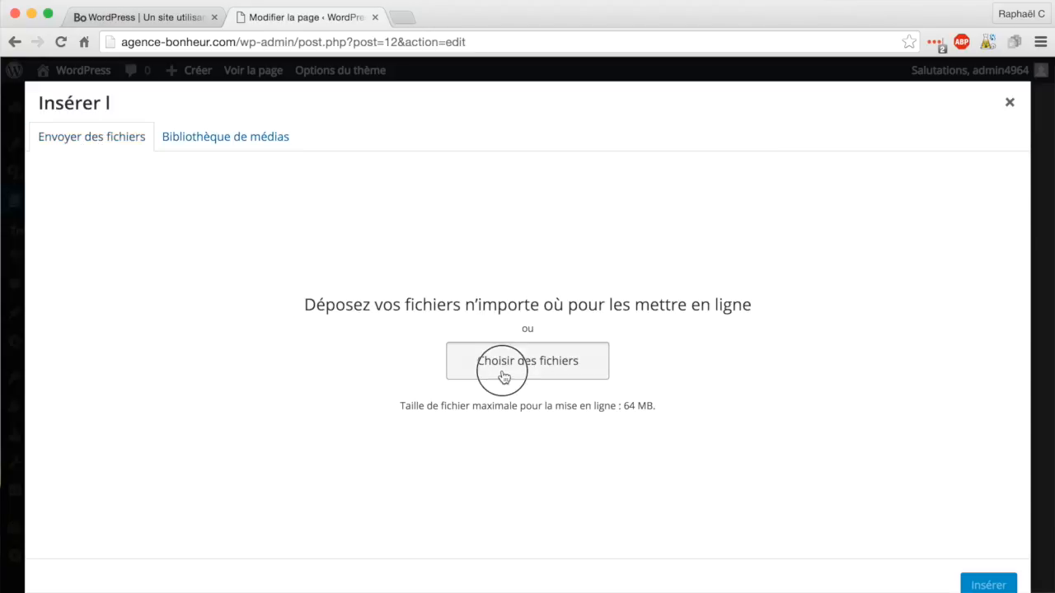
# Upload the "home bonheur" PNG image from the slider folder inside Bonheur 2016 on the desktop.
pyautogui.click(85, 188)
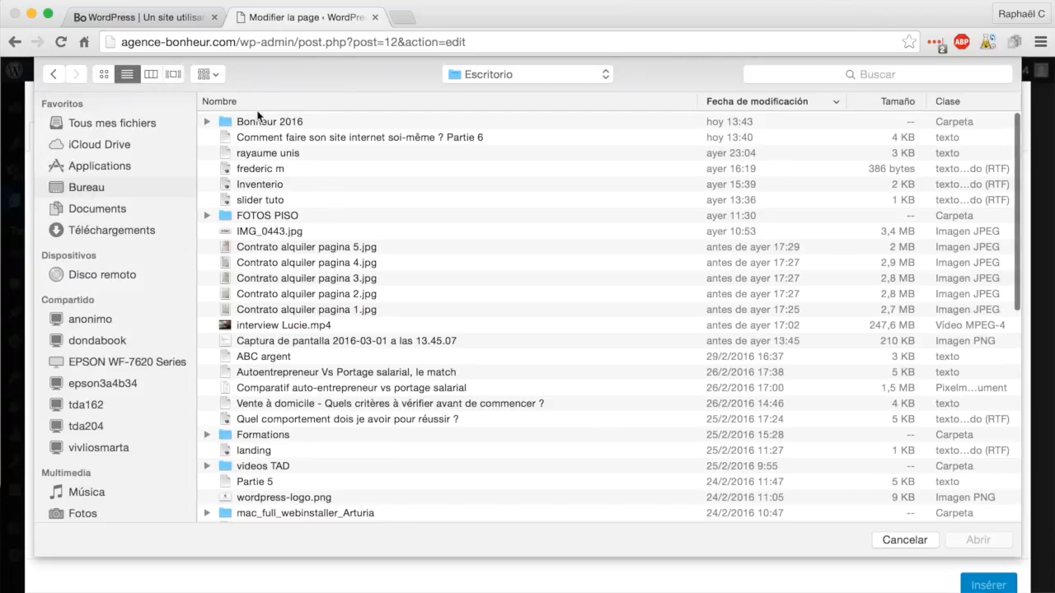
pyautogui.doubleClick(257, 120)
pyautogui.click(255, 137)
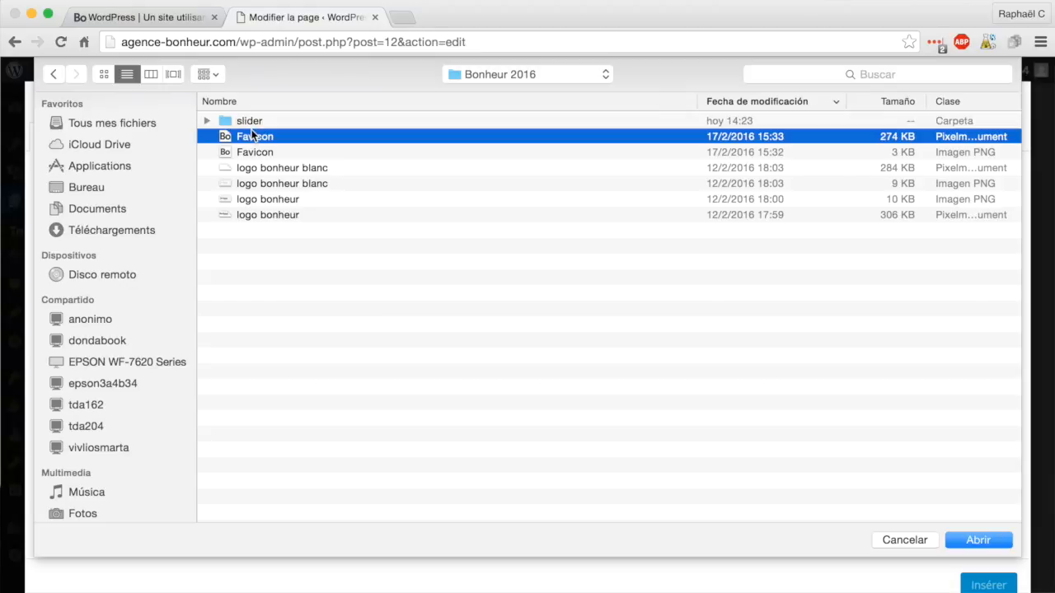
pyautogui.doubleClick(250, 121)
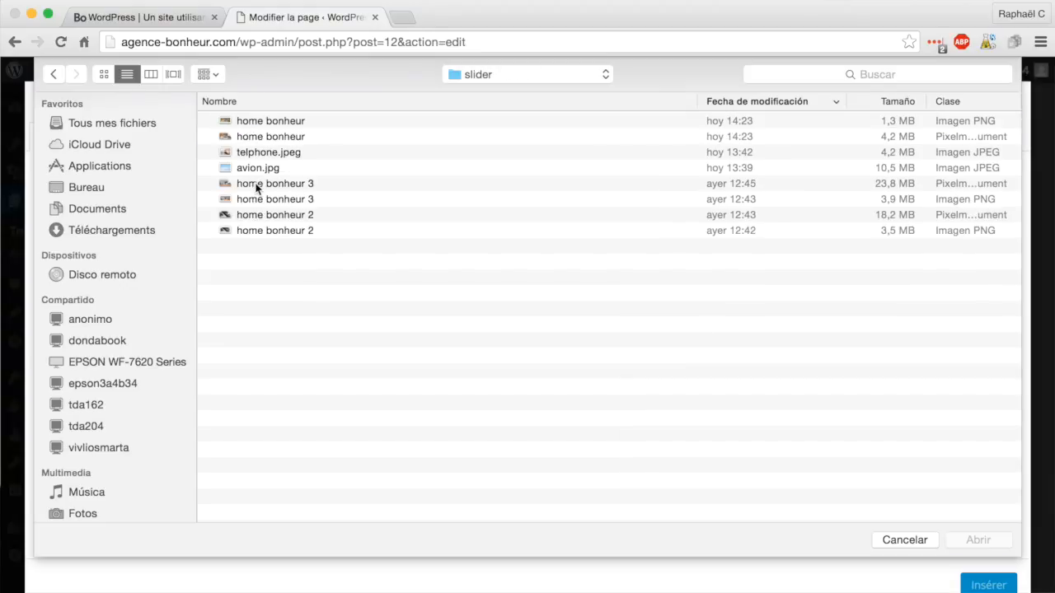
pyautogui.click(260, 139)
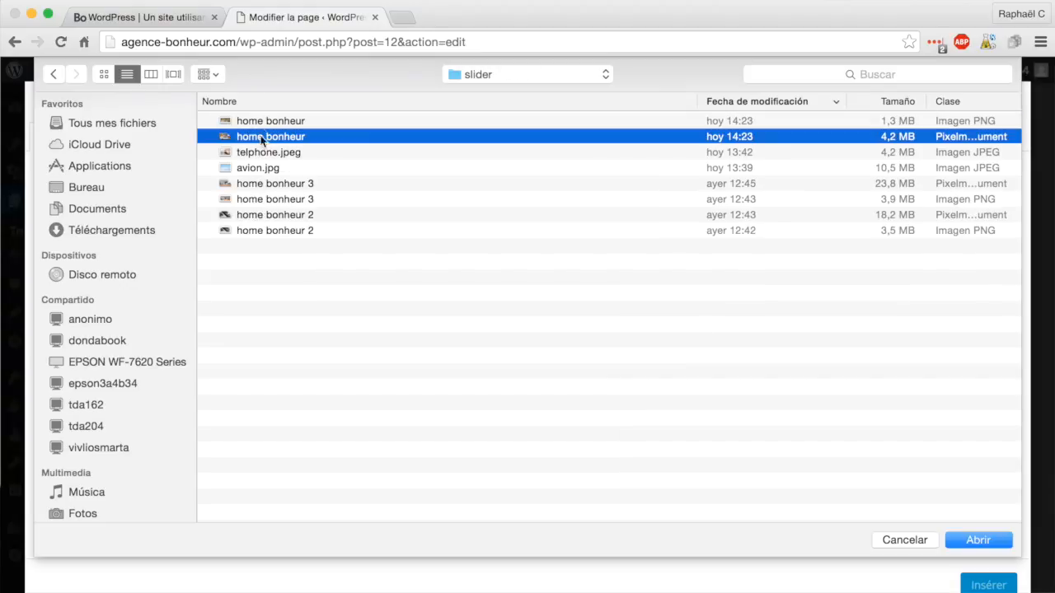
pyautogui.click(261, 121)
pyautogui.doubleClick(261, 122)
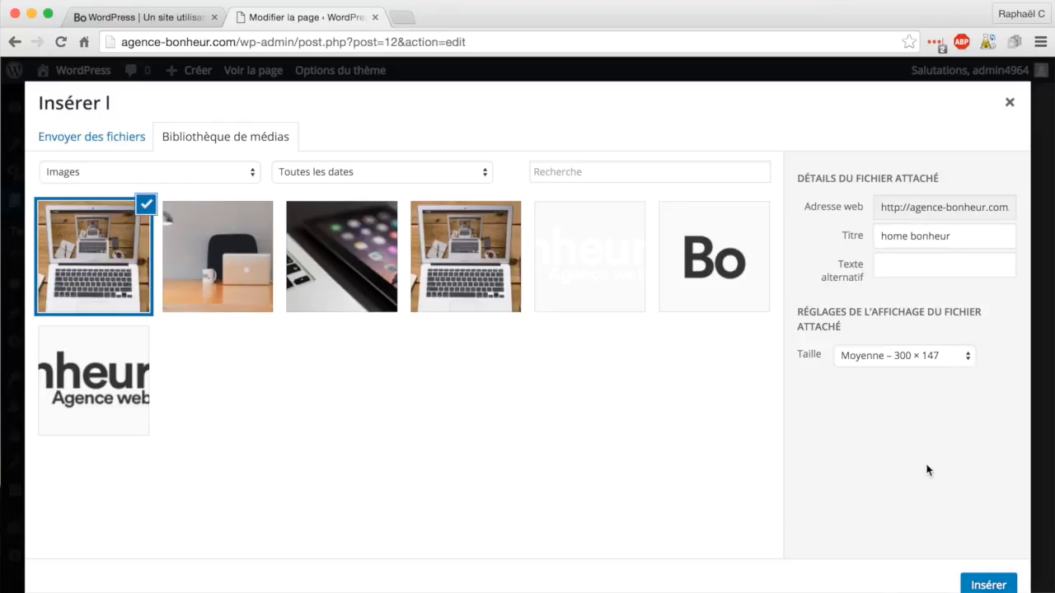
# Insert the uploaded image as the section background at "Taille originale – 1310 × 642".
pyautogui.click(916, 360)
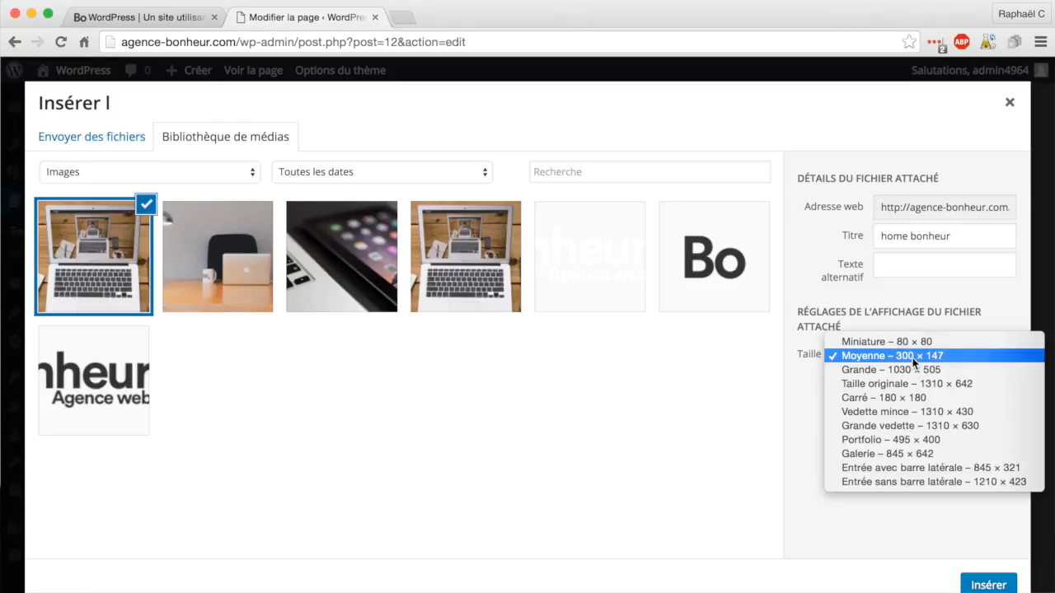
pyautogui.click(890, 387)
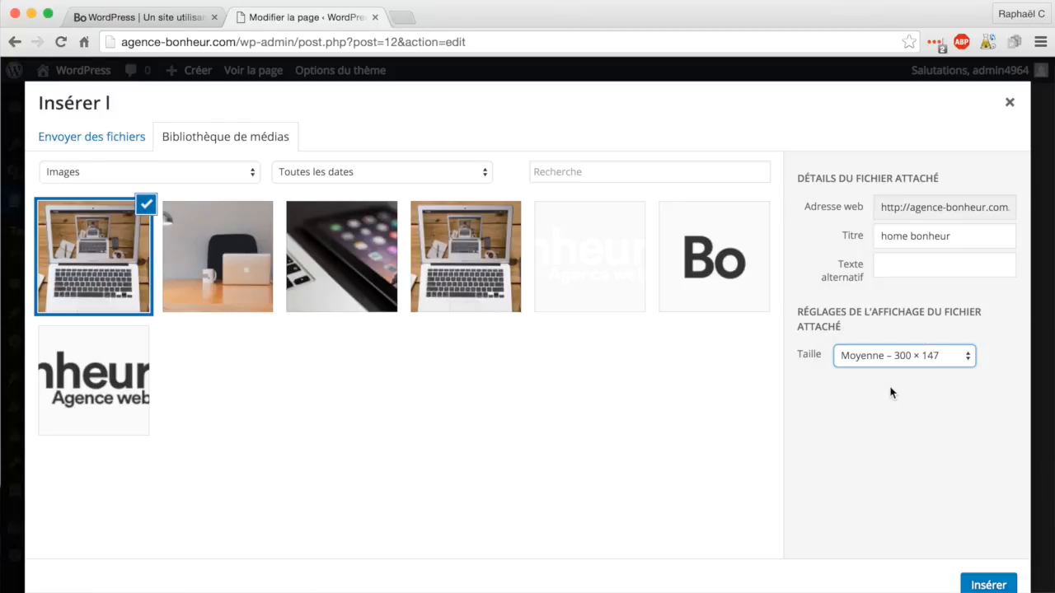
pyautogui.click(980, 584)
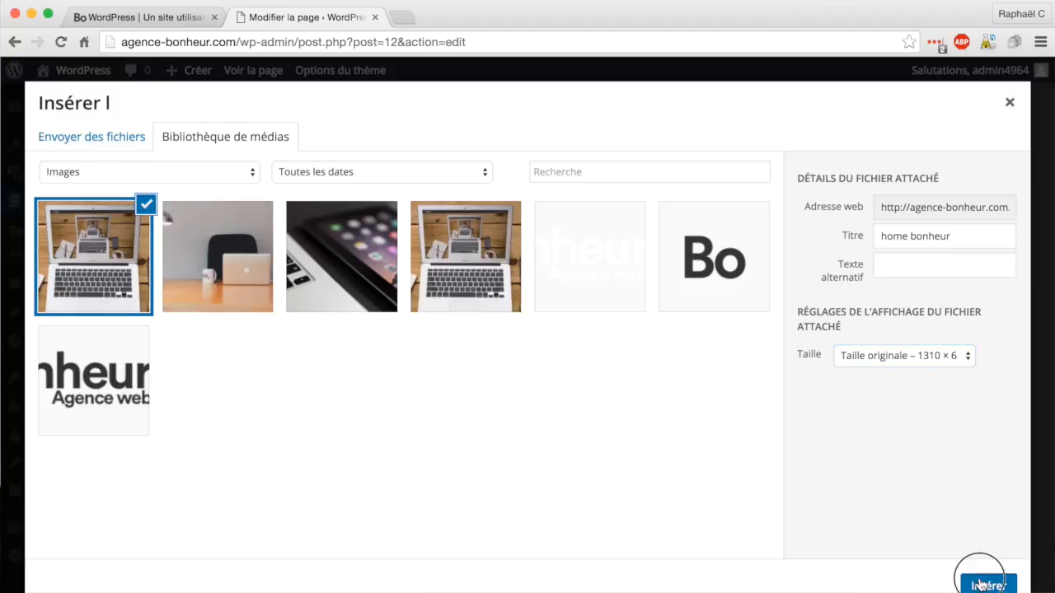
# Set the section's background attachment to "Défilant" and keep the background image position at "Centré centré".
pyautogui.scroll(-5, 806, 429)
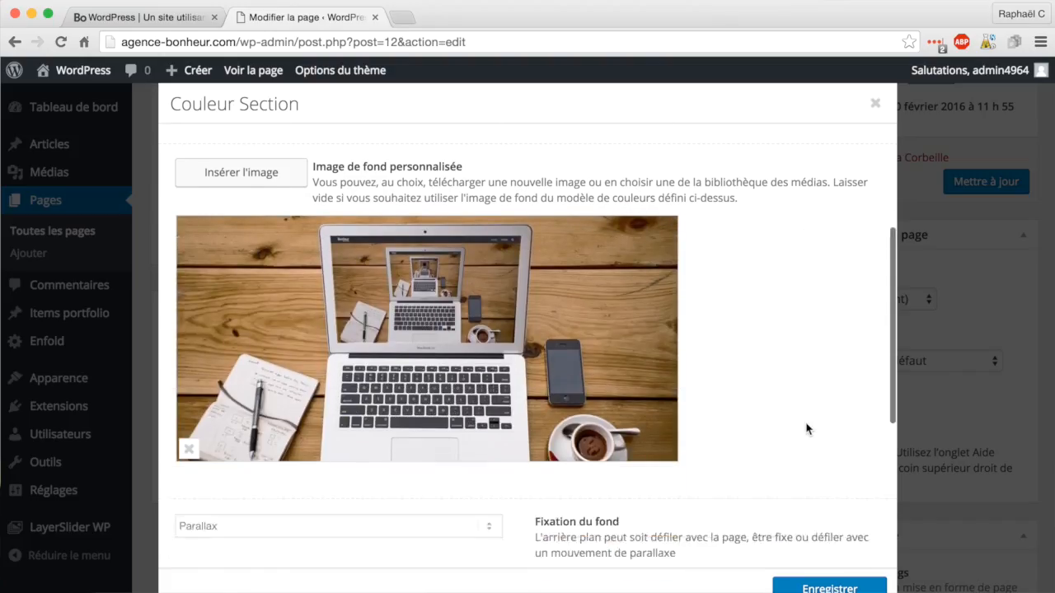
pyautogui.scroll(-2, 806, 429)
pyautogui.scroll(1, 806, 429)
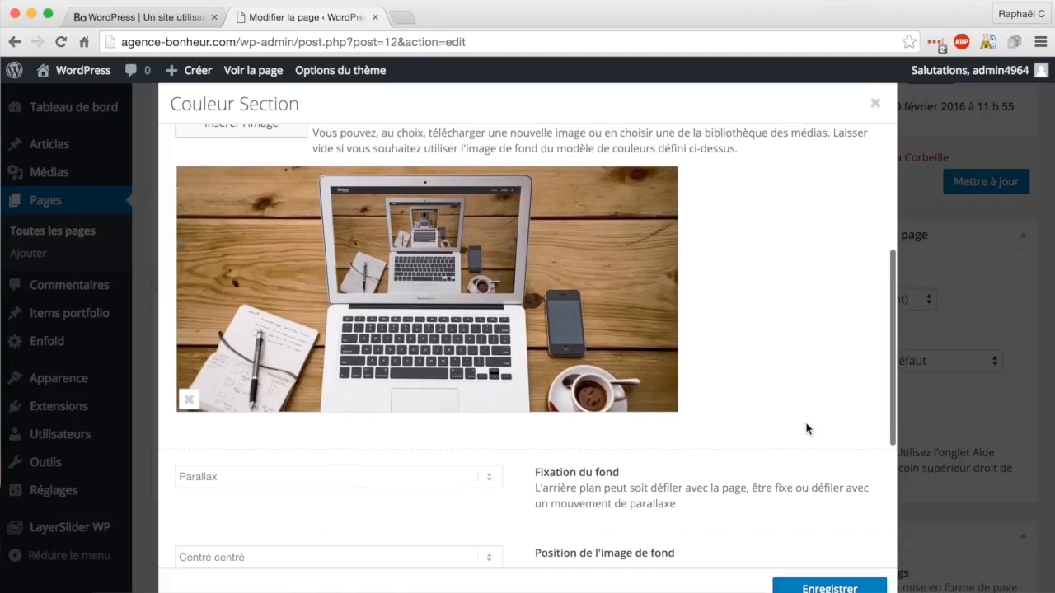
pyautogui.click(460, 483)
pyautogui.click(440, 449)
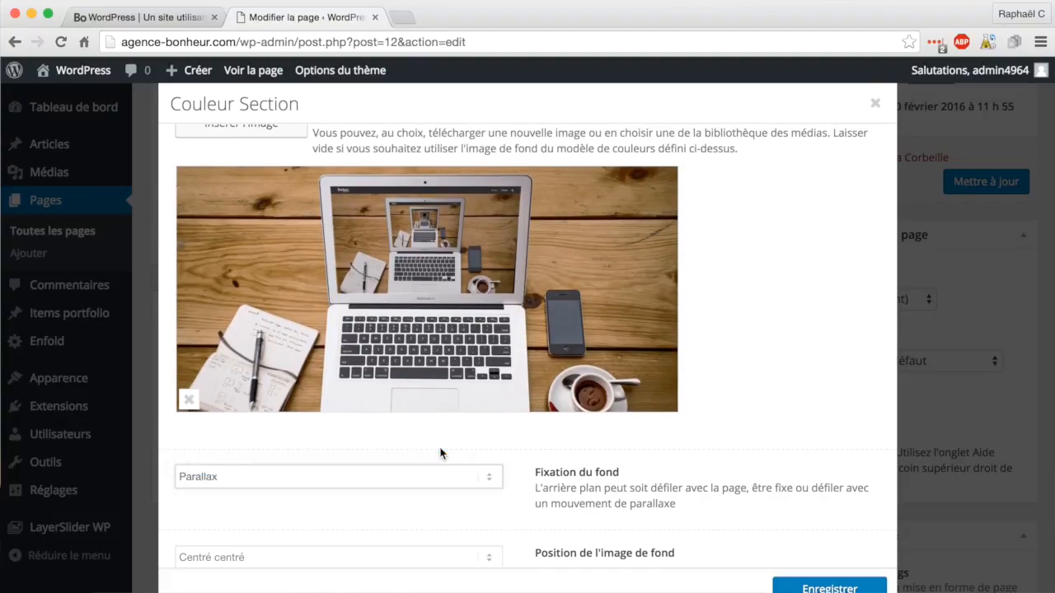
pyautogui.scroll(-2, 455, 375)
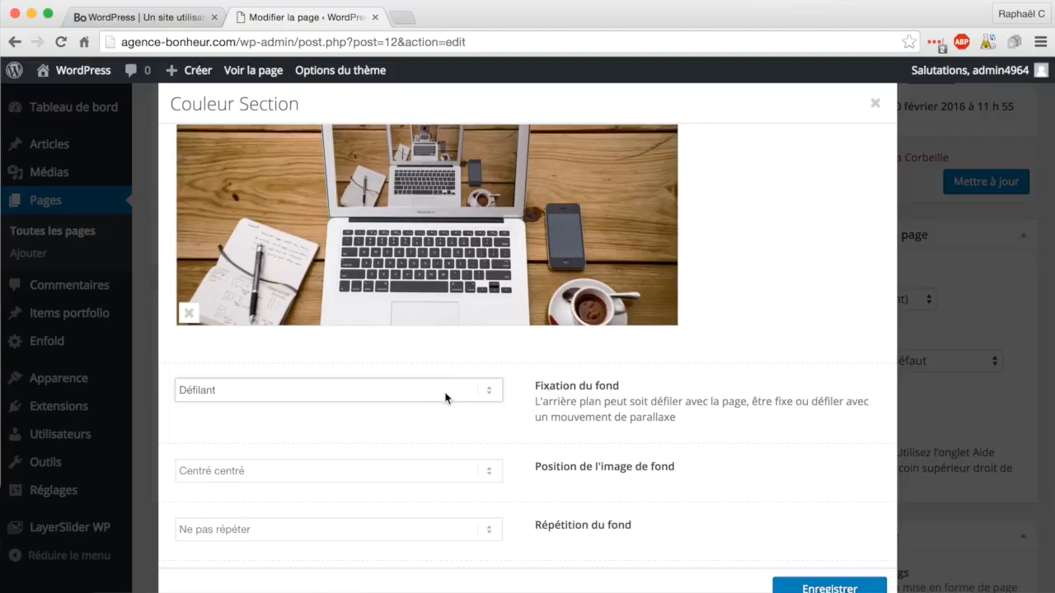
pyautogui.scroll(-1, 430, 398)
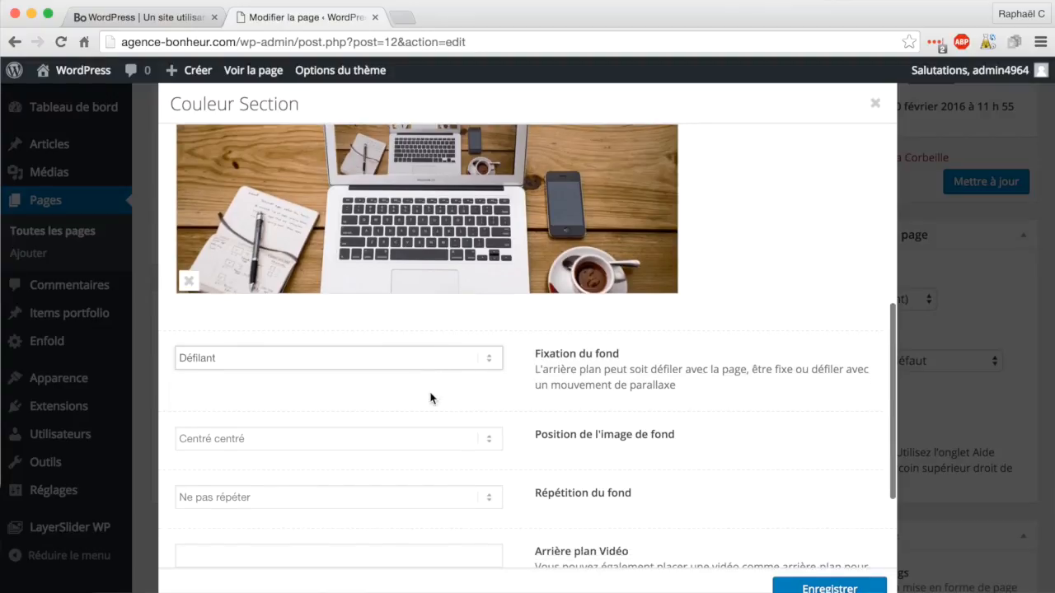
pyautogui.click(458, 445)
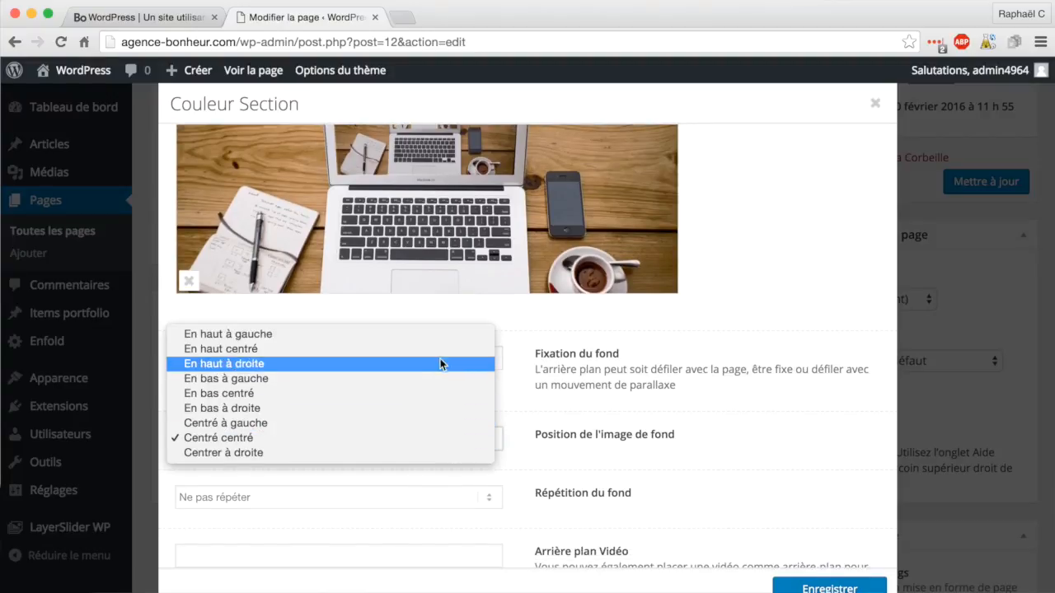
pyautogui.click(410, 437)
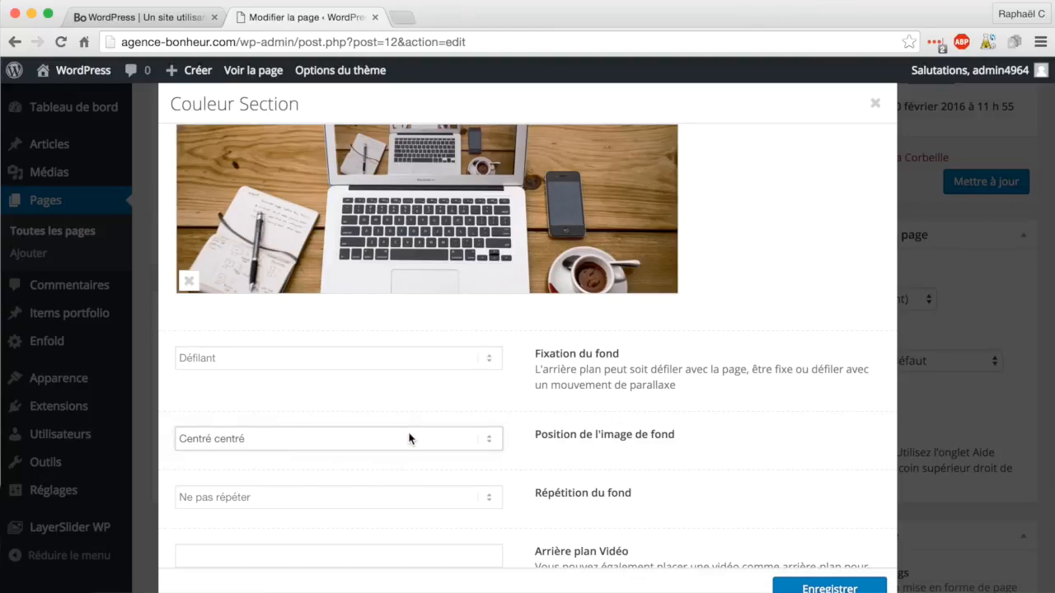
# Save the colour section's background settings and update the Accueil page.
pyautogui.scroll(-5, 668, 447)
pyautogui.click(815, 586)
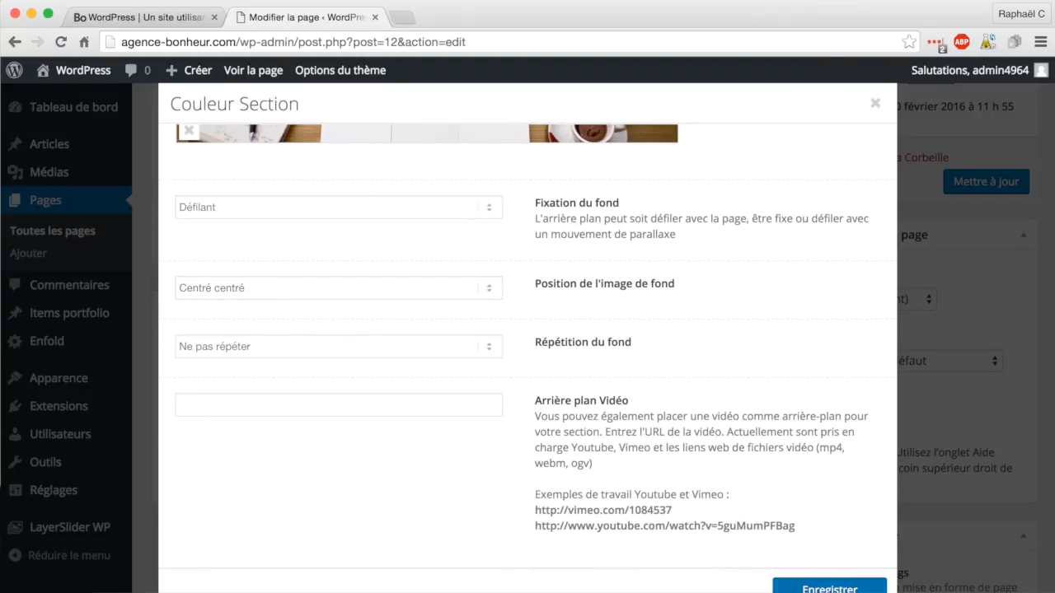
pyautogui.scroll(3, 920, 432)
pyautogui.click(991, 271)
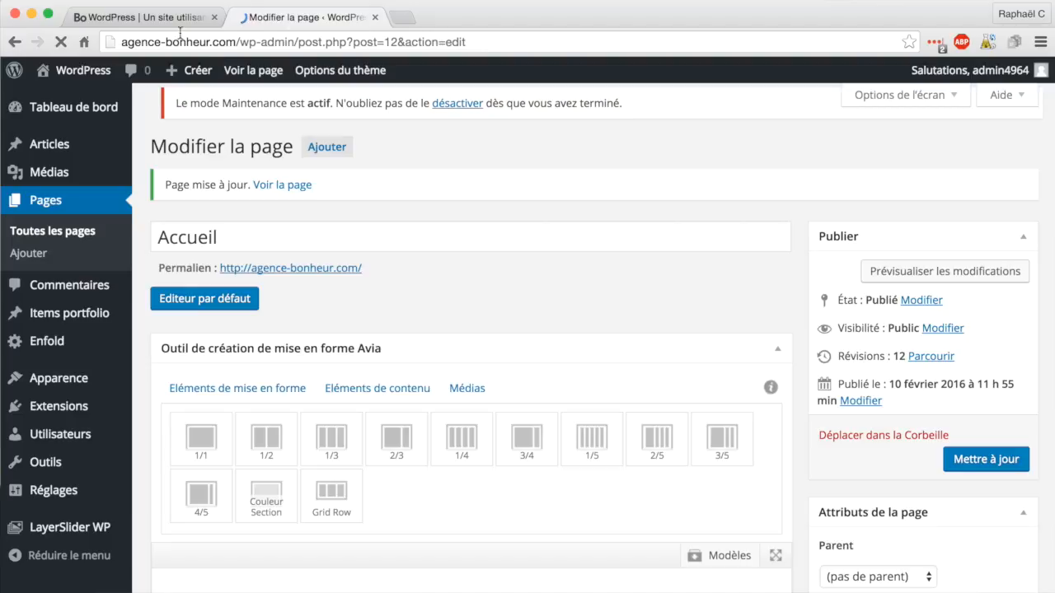
# Reload the public home page and examine how the background image, slogan and button display in the section.
pyautogui.click(171, 19)
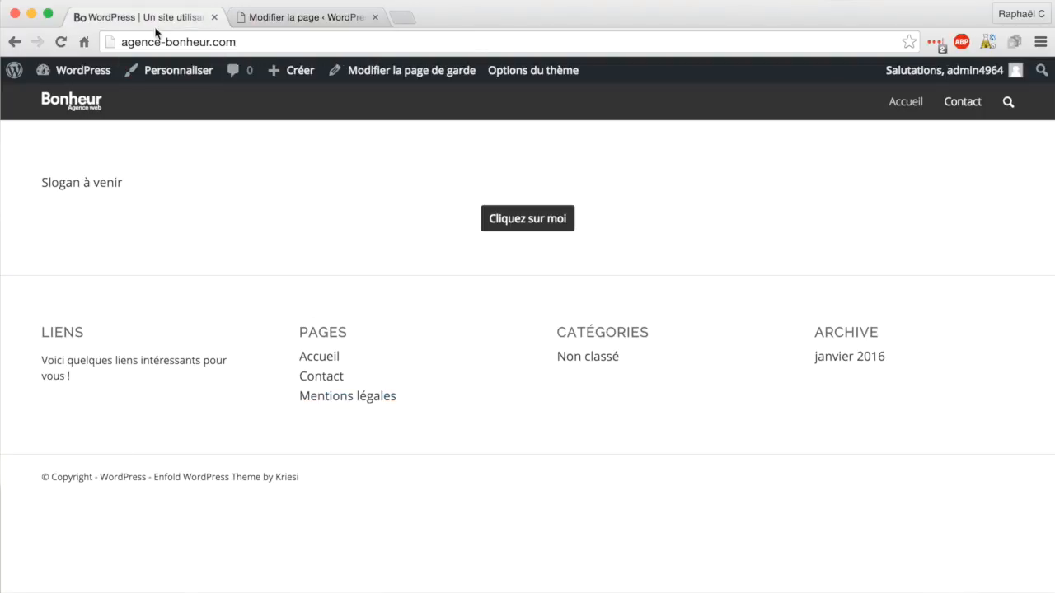
pyautogui.click(62, 43)
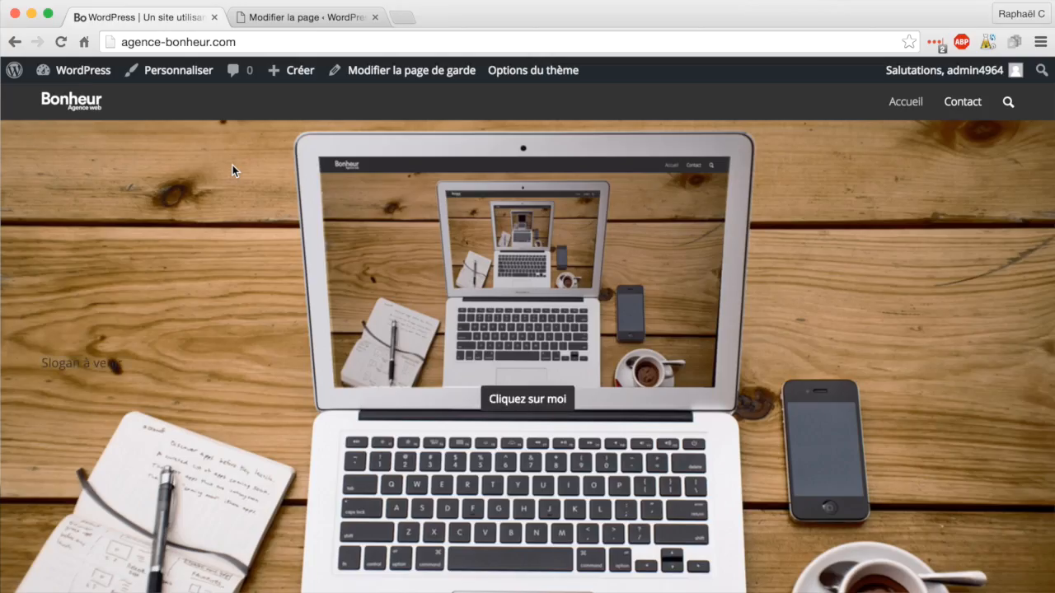
pyautogui.scroll(-2, 233, 165)
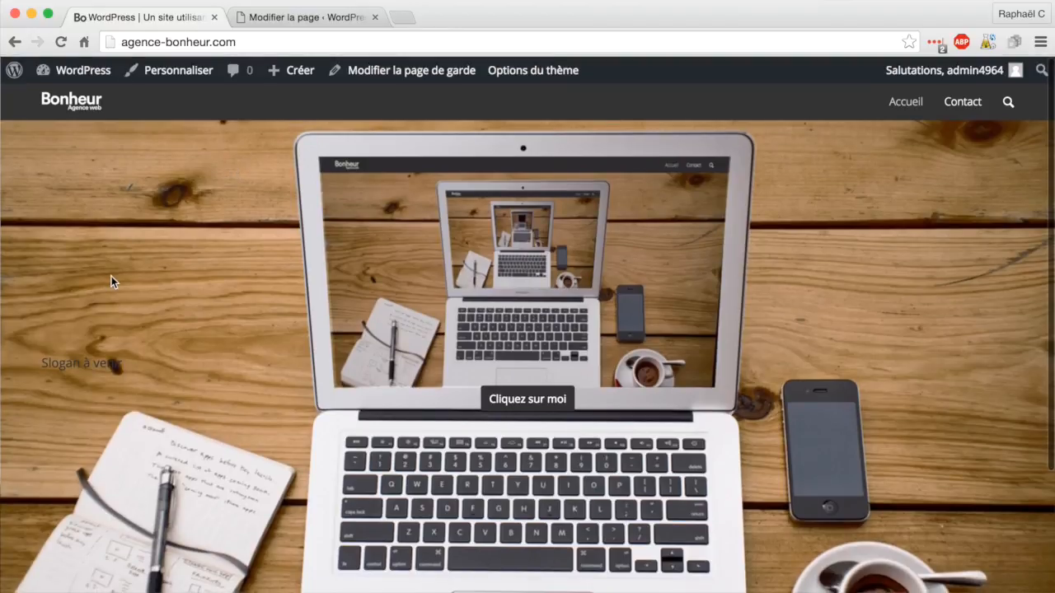
pyautogui.moveTo(42, 364); pyautogui.dragTo(138, 369)
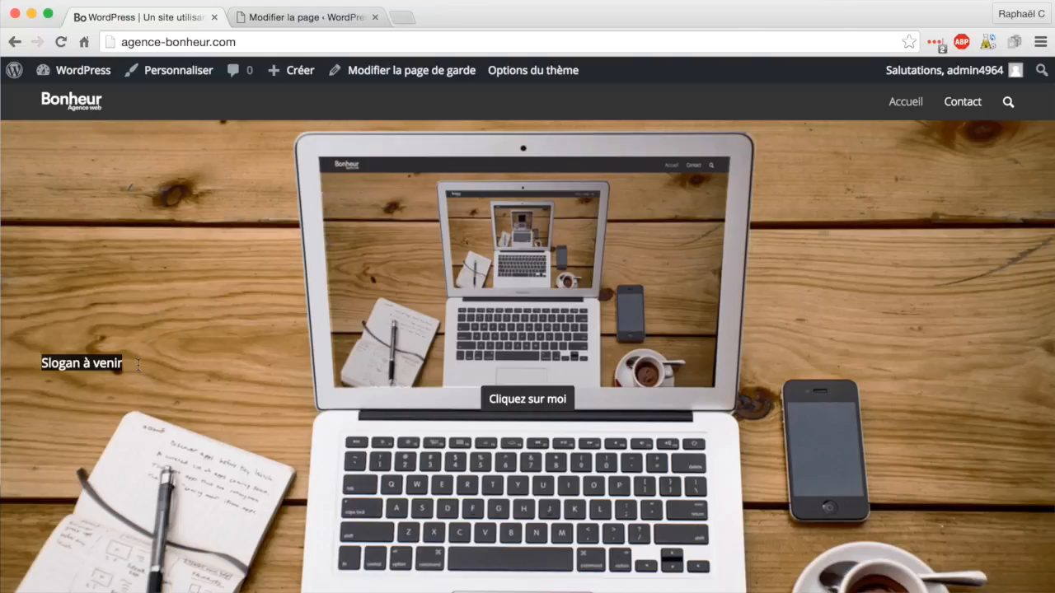
pyautogui.click(139, 365)
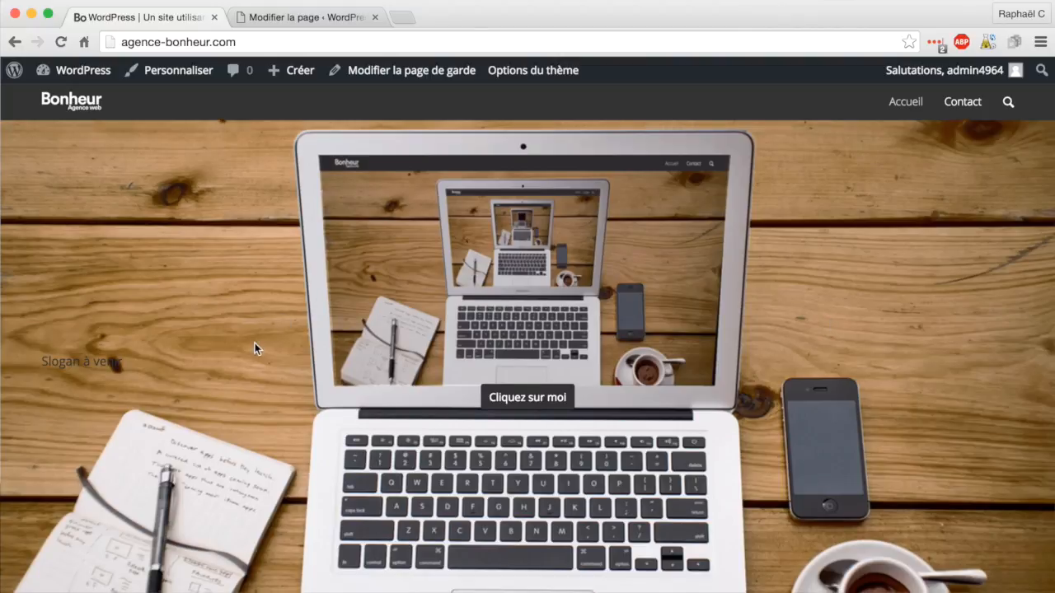
pyautogui.scroll(-2, 255, 346)
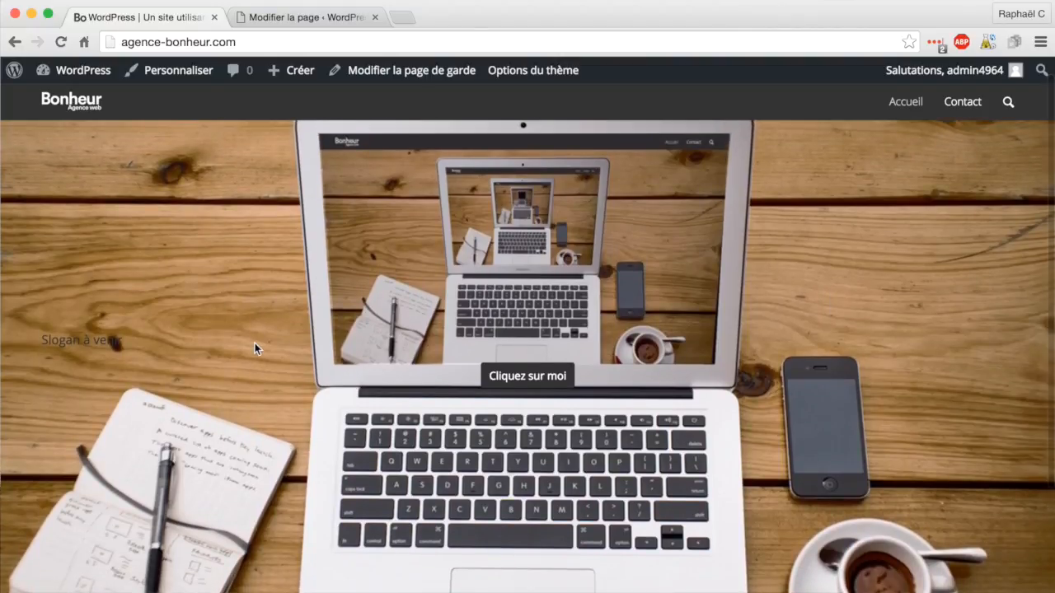
pyautogui.scroll(2, 254, 346)
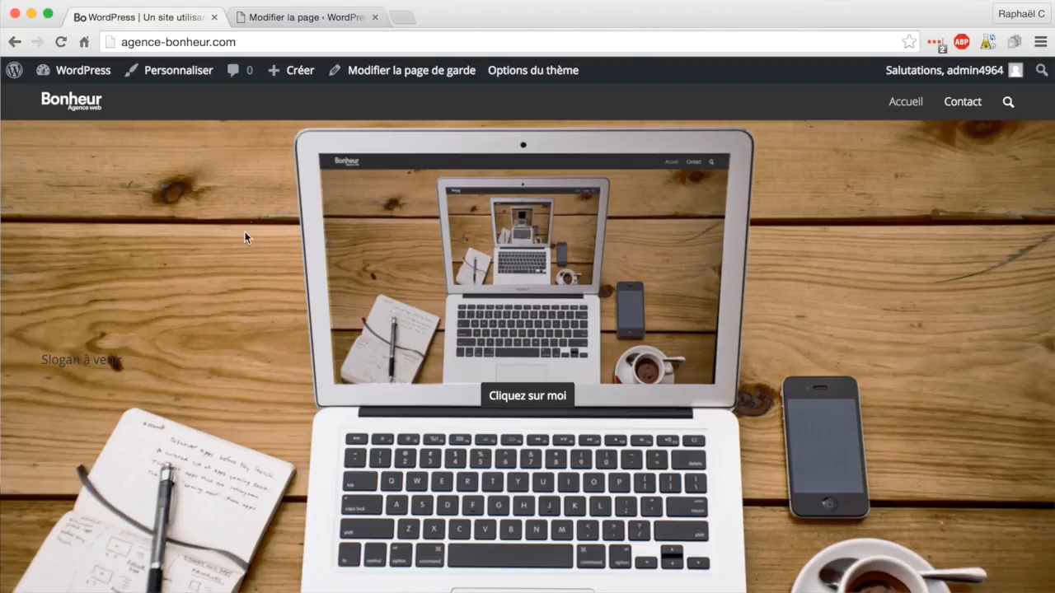
# Return to the Accueil page editor and open the "Slogan à venir" text block for editing.
pyautogui.click(284, 18)
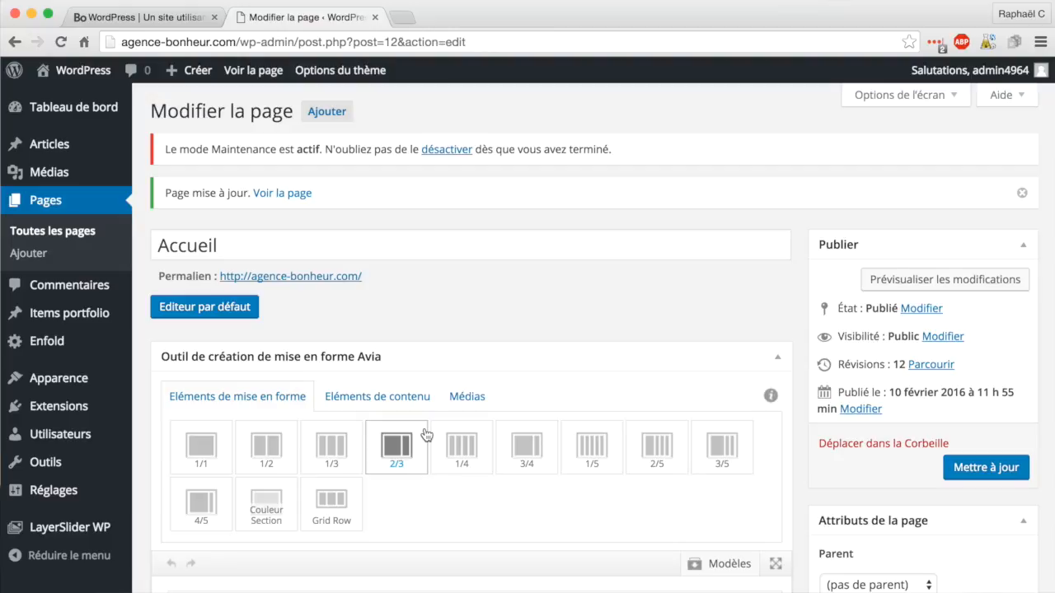
pyautogui.scroll(-5, 426, 435)
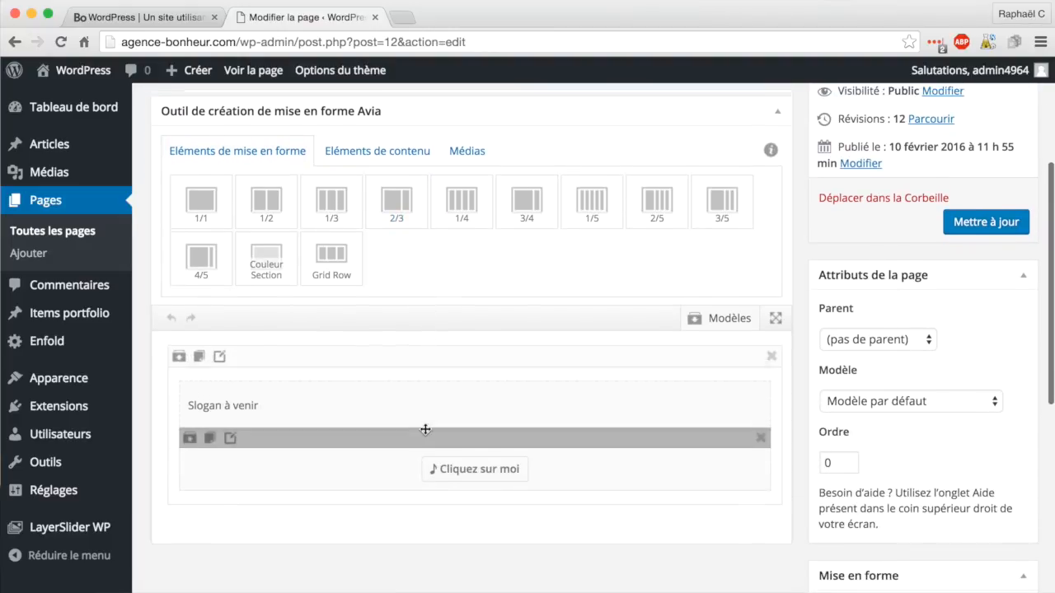
pyautogui.scroll(1, 426, 430)
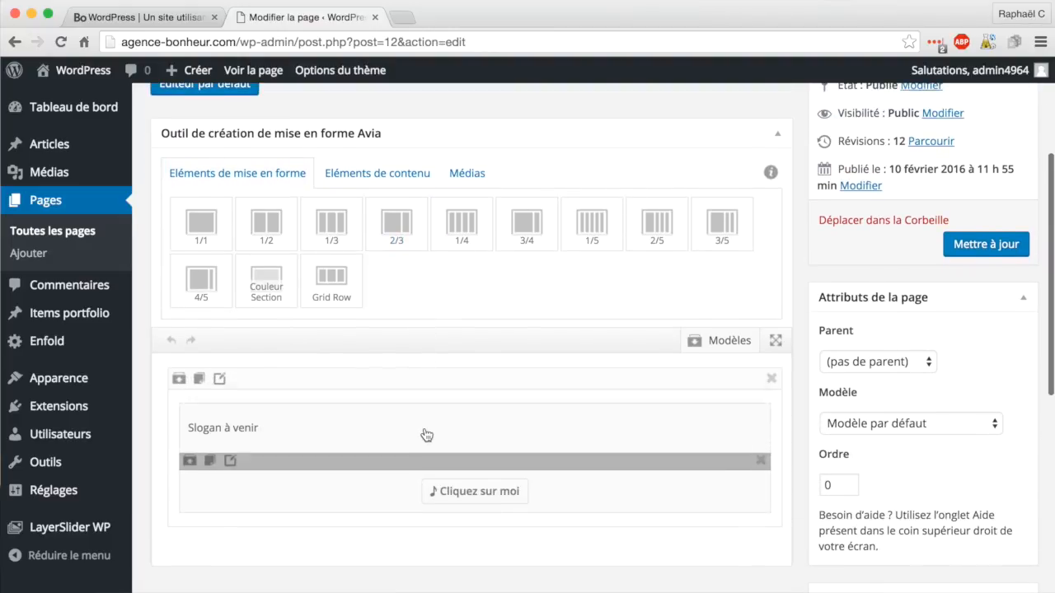
pyautogui.click(338, 430)
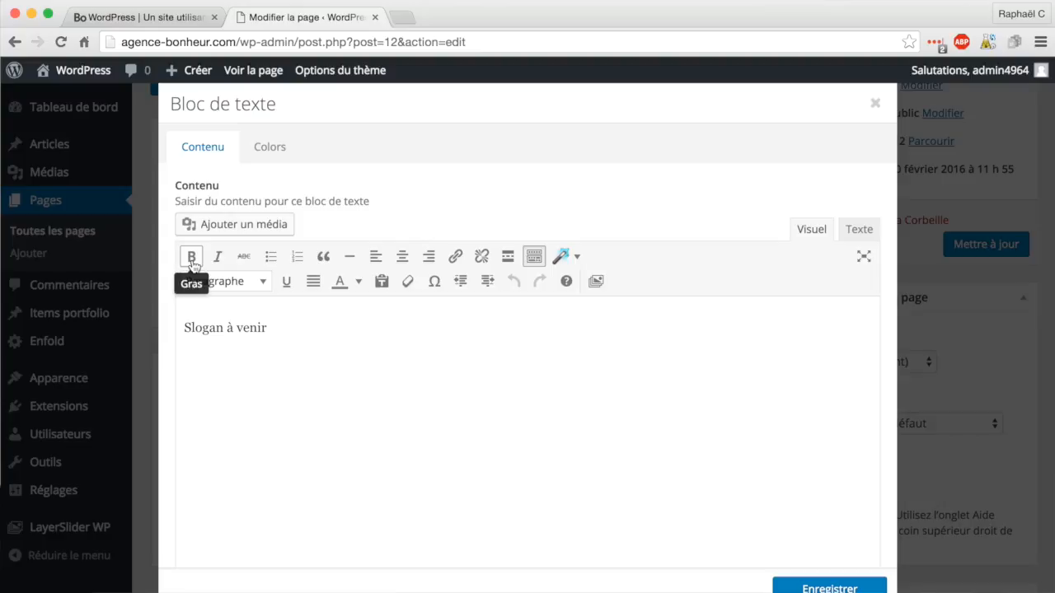
# Try bold and italic formatting on the whole "Slogan à venir" text.
pyautogui.click(288, 332)
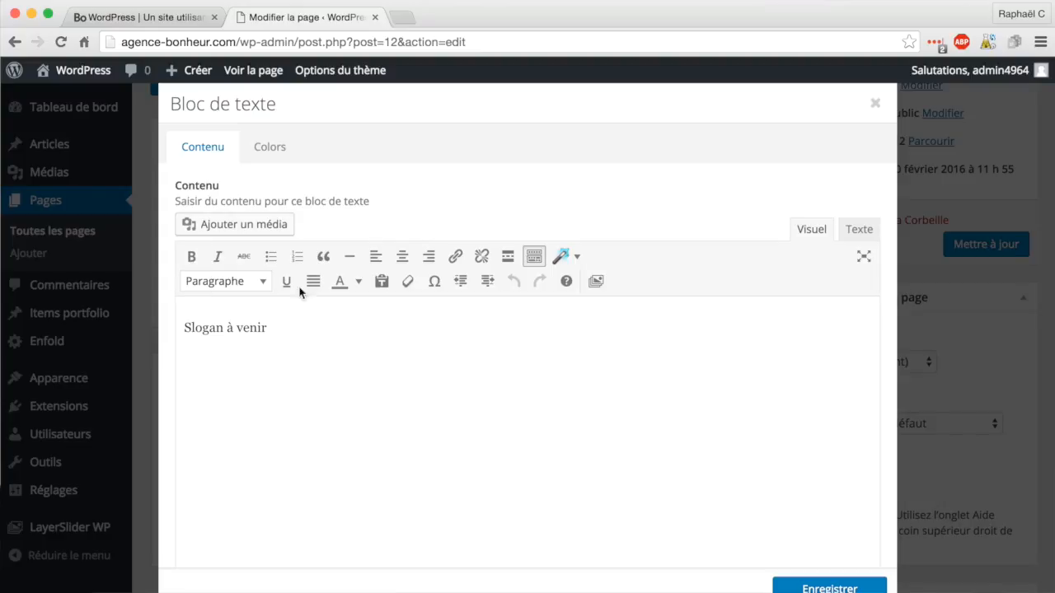
pyautogui.click(266, 326)
pyautogui.moveTo(265, 325); pyautogui.dragTo(179, 322)
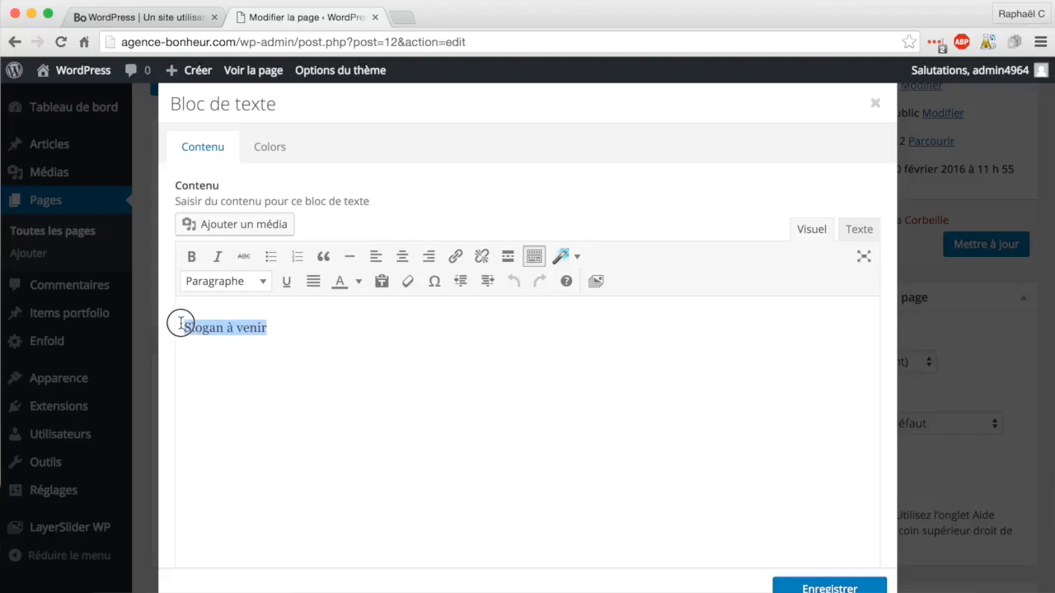
pyautogui.click(191, 259)
pyautogui.click(218, 257)
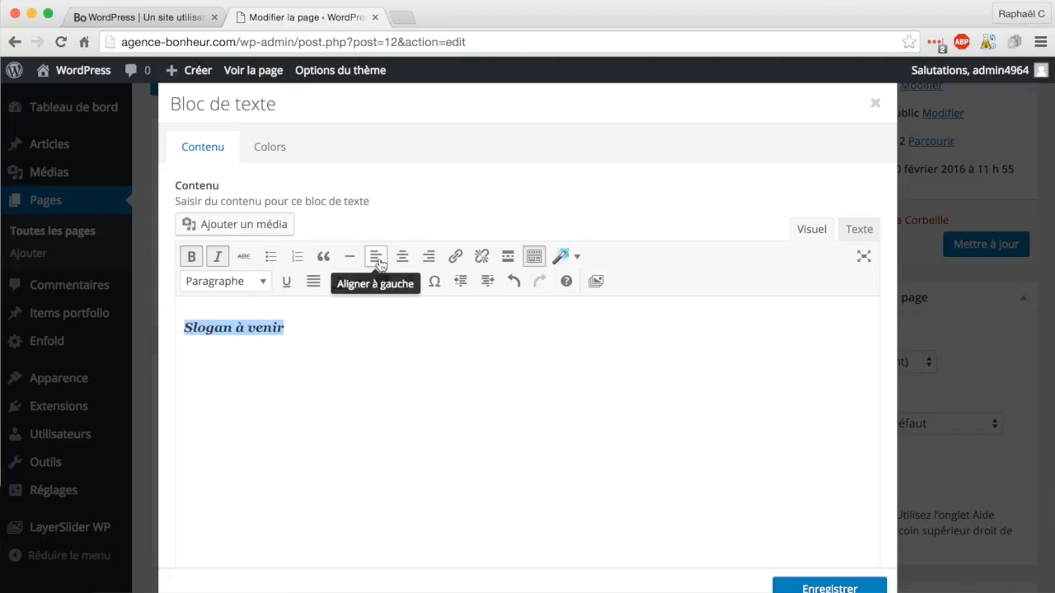
# Try centred and right alignment on the slogan text, and bring up the link settings without adding a link.
pyautogui.click(403, 259)
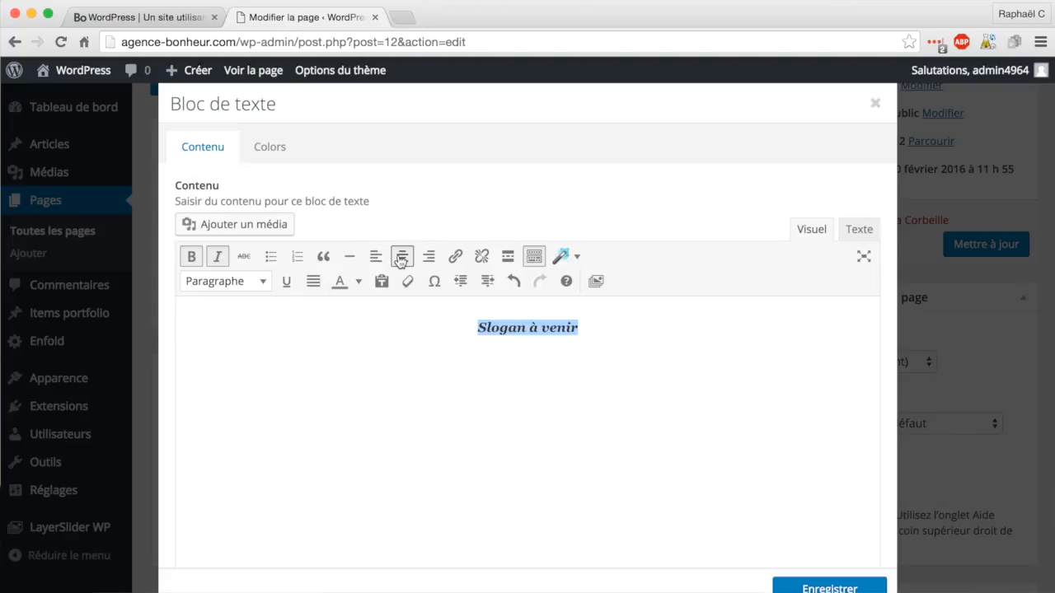
pyautogui.click(430, 259)
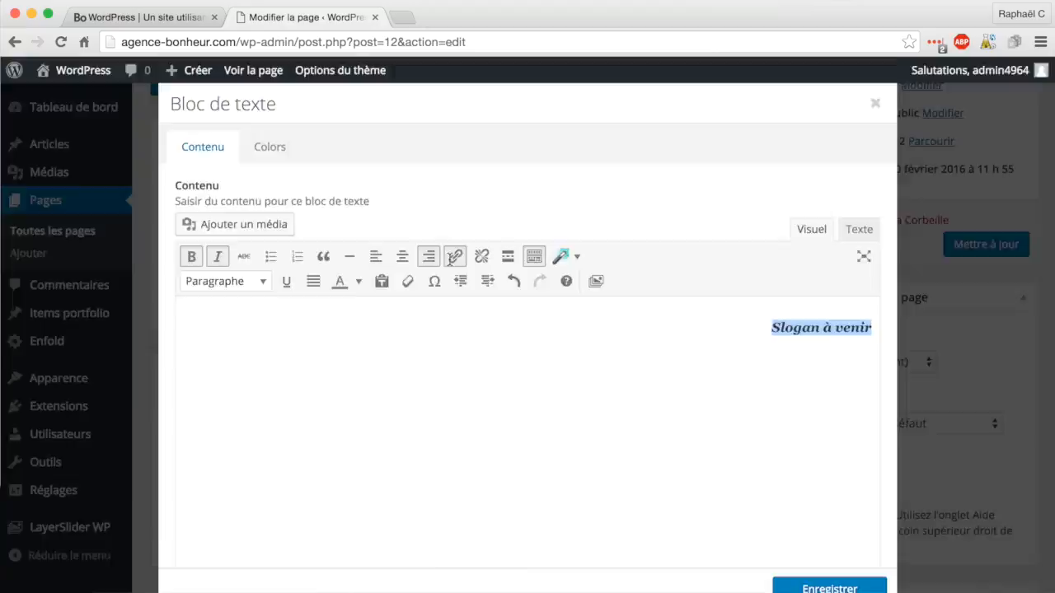
pyautogui.click(452, 258)
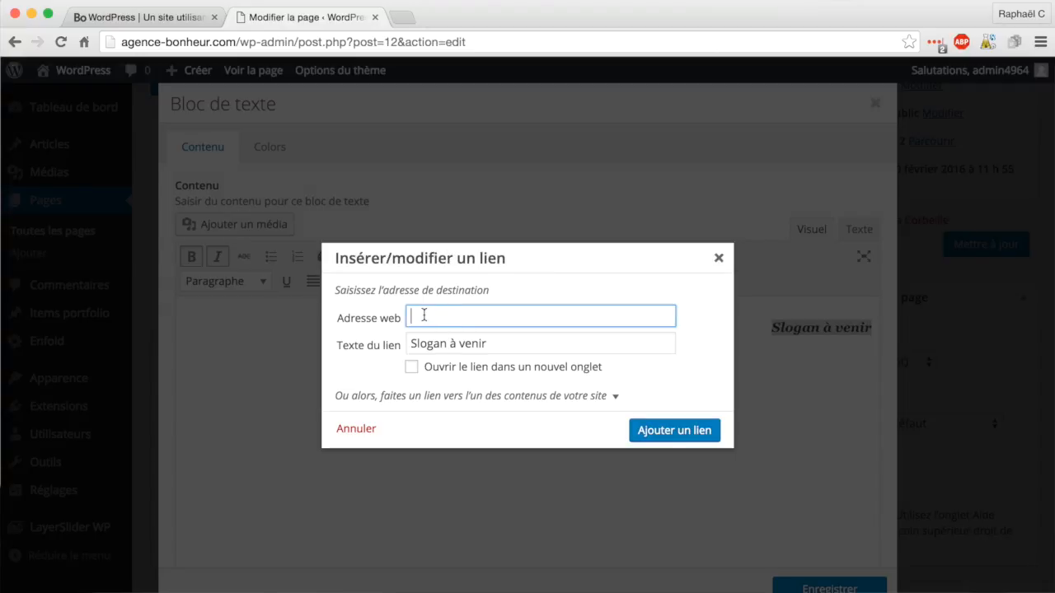
pyautogui.click(719, 261)
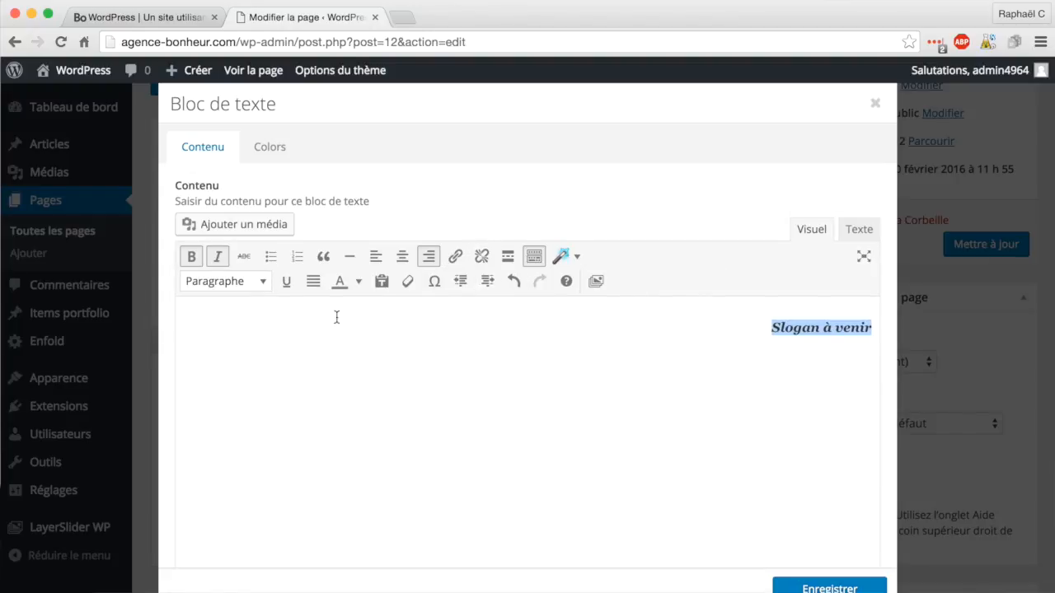
# Centre the slogan text without bold or italic and format it as "Titre 1".
pyautogui.click(401, 259)
pyautogui.click(218, 256)
pyautogui.click(189, 256)
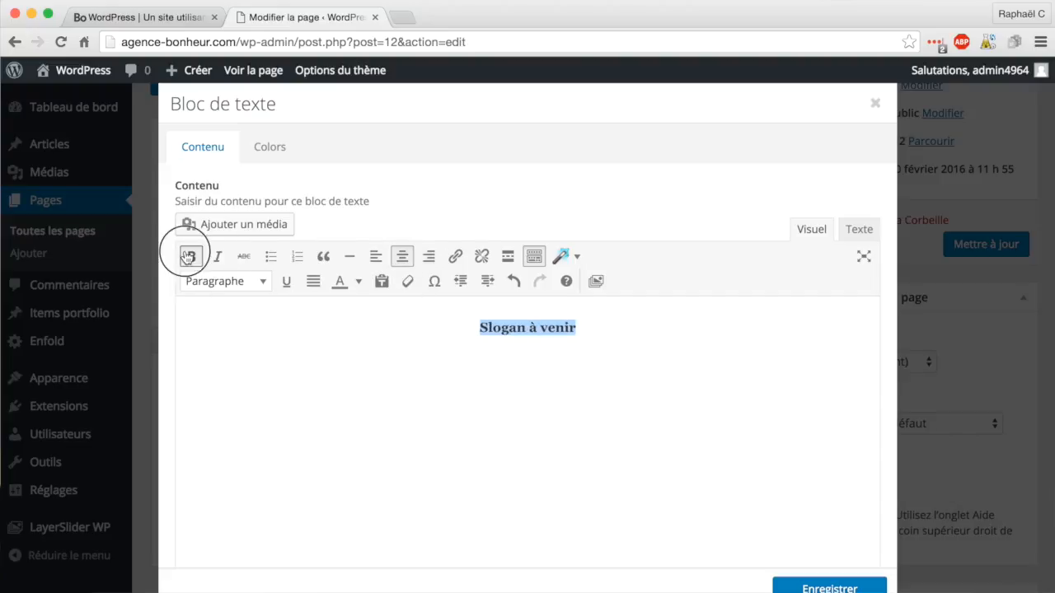
pyautogui.click(244, 288)
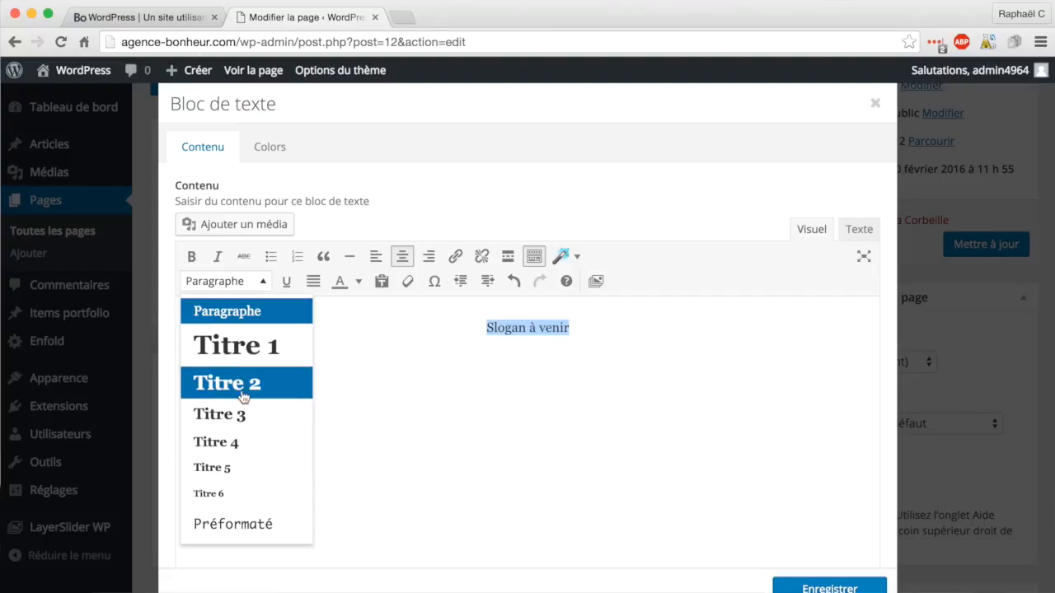
pyautogui.click(244, 348)
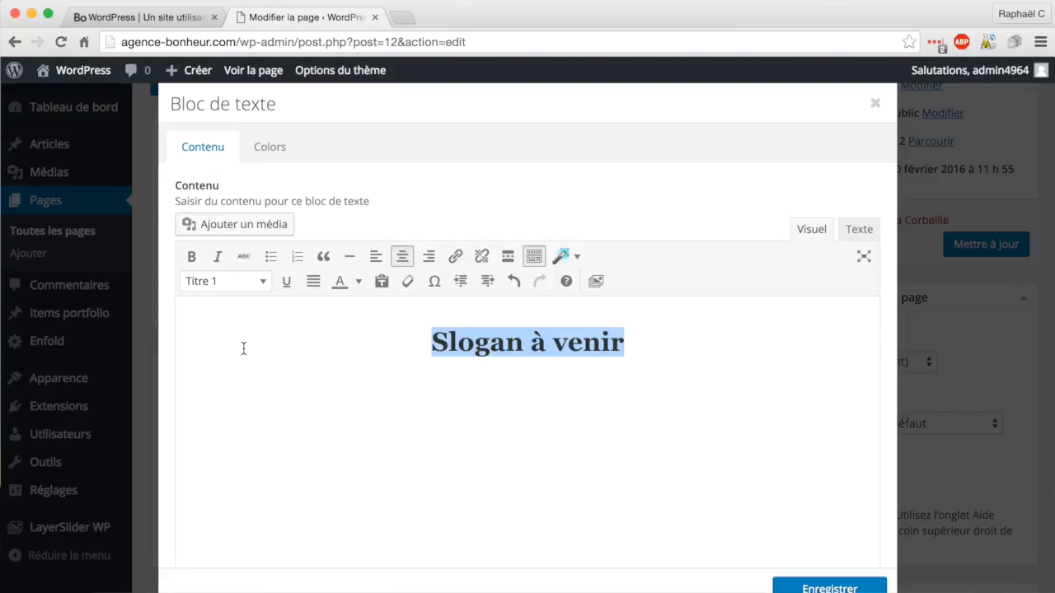
# Replace the placeholder slogan with "Avoir un superbe site internet c'est facile".
pyautogui.click(626, 345)
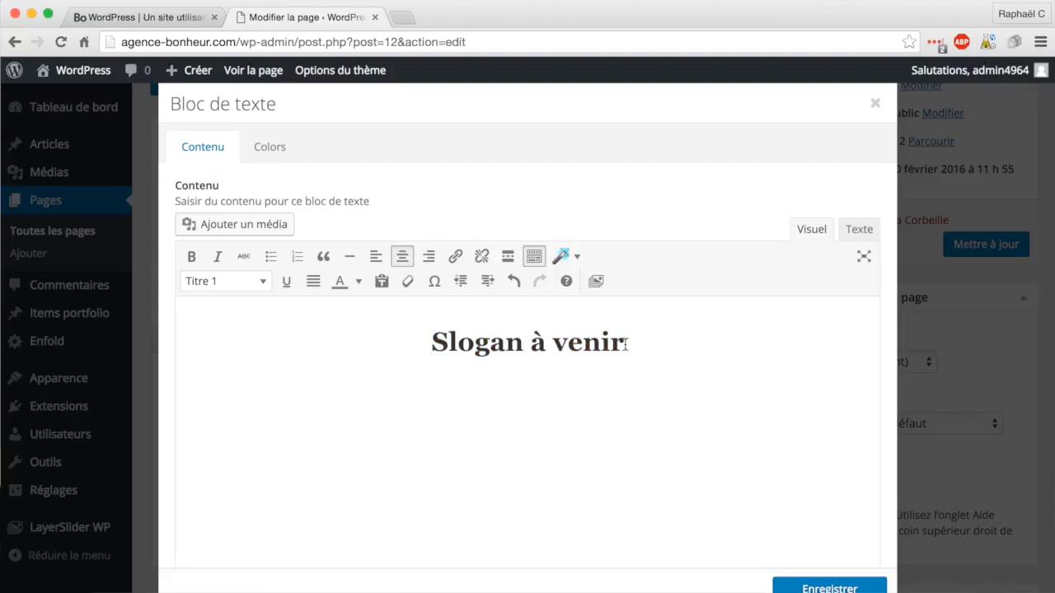
pyautogui.moveTo(624, 344); pyautogui.dragTo(429, 340)
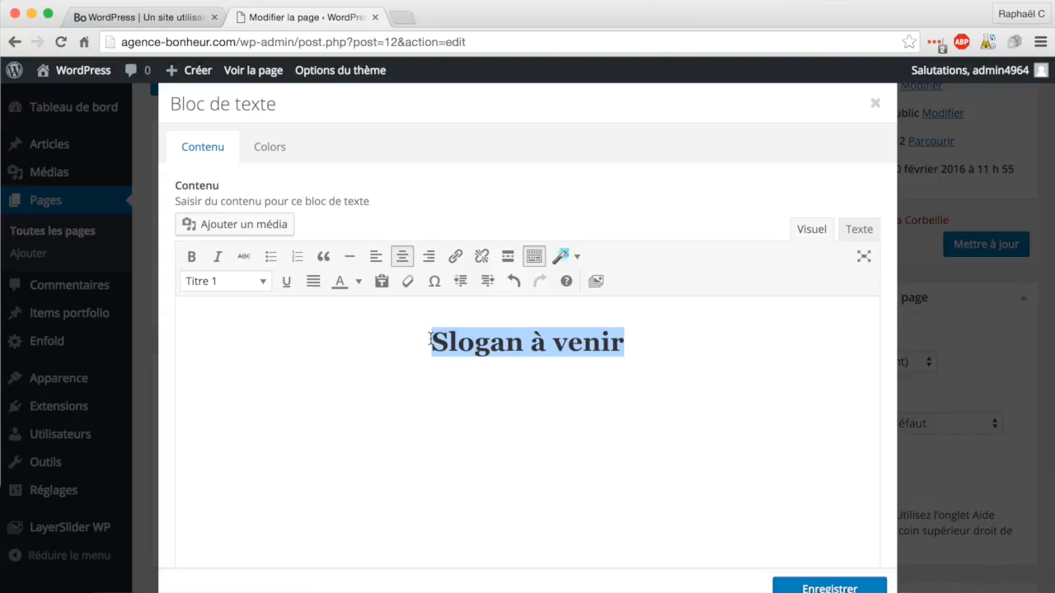
pyautogui.write('Avoit')
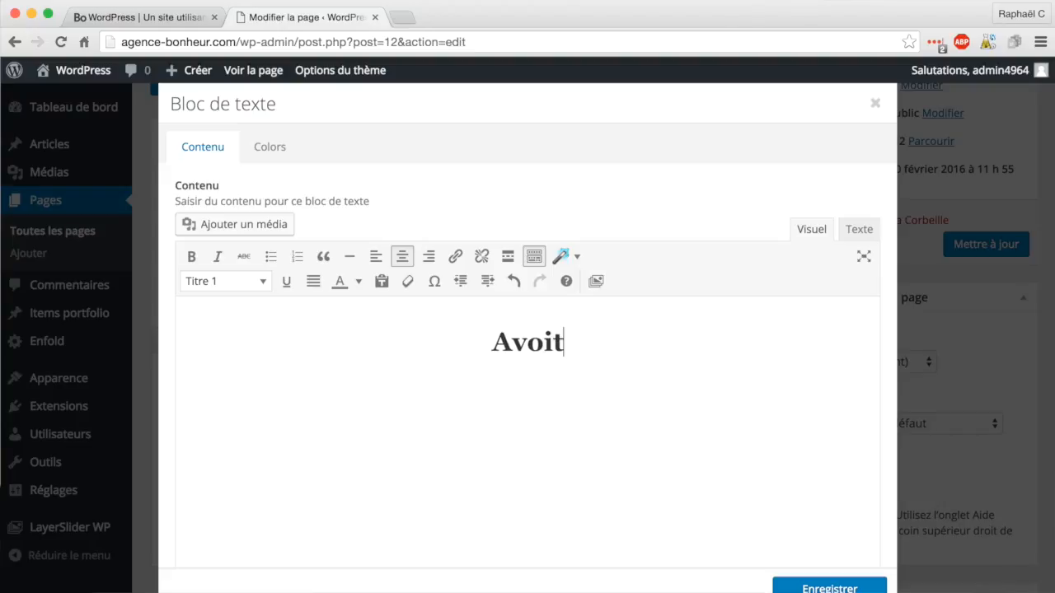
pyautogui.press('BackSpace')
pyautogui.write('r u')
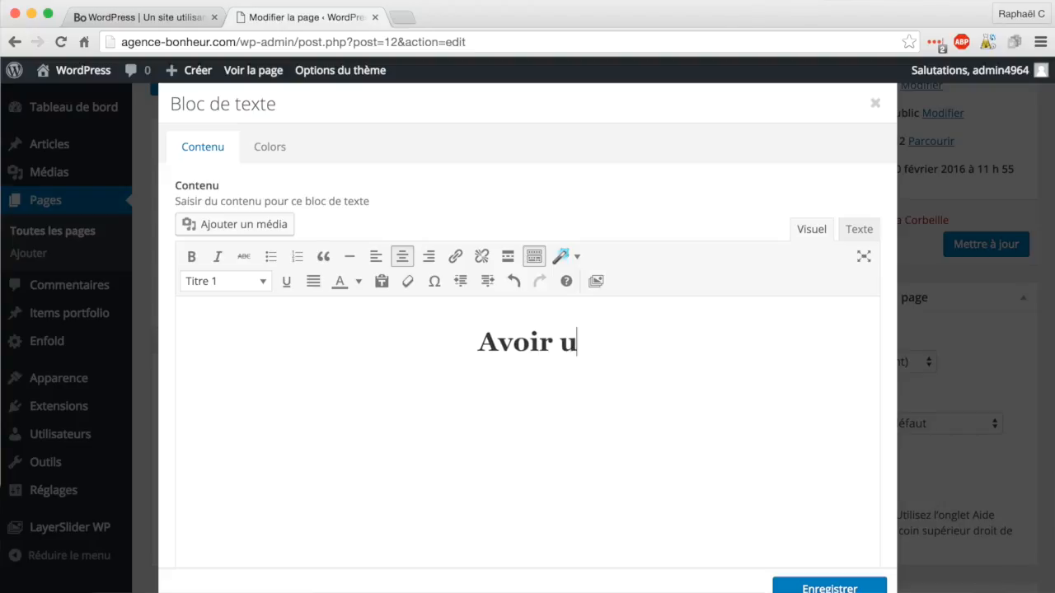
pyautogui.write('n superbe')
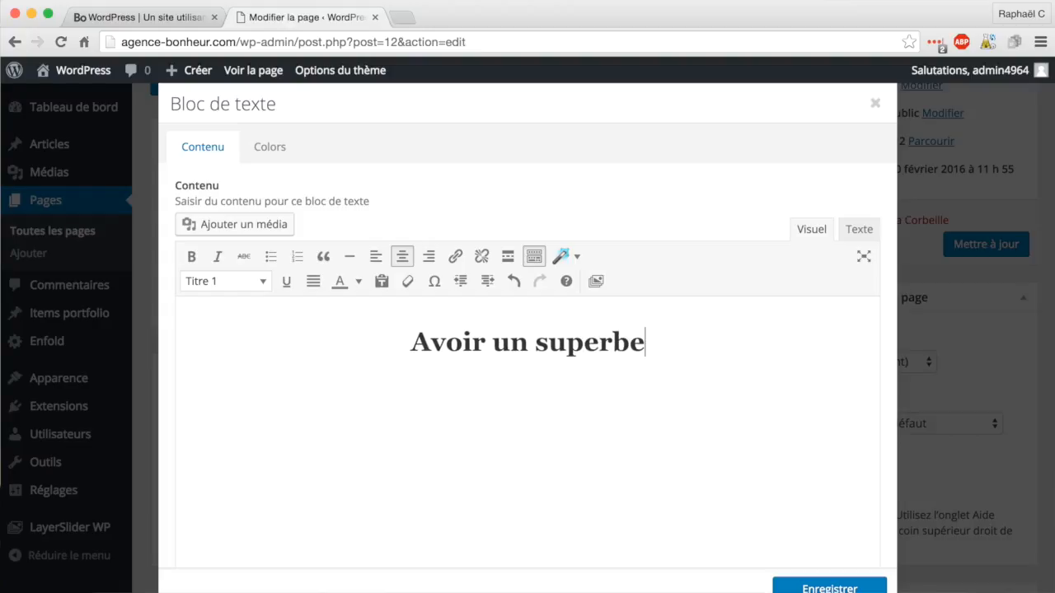
pyautogui.write(' site ')
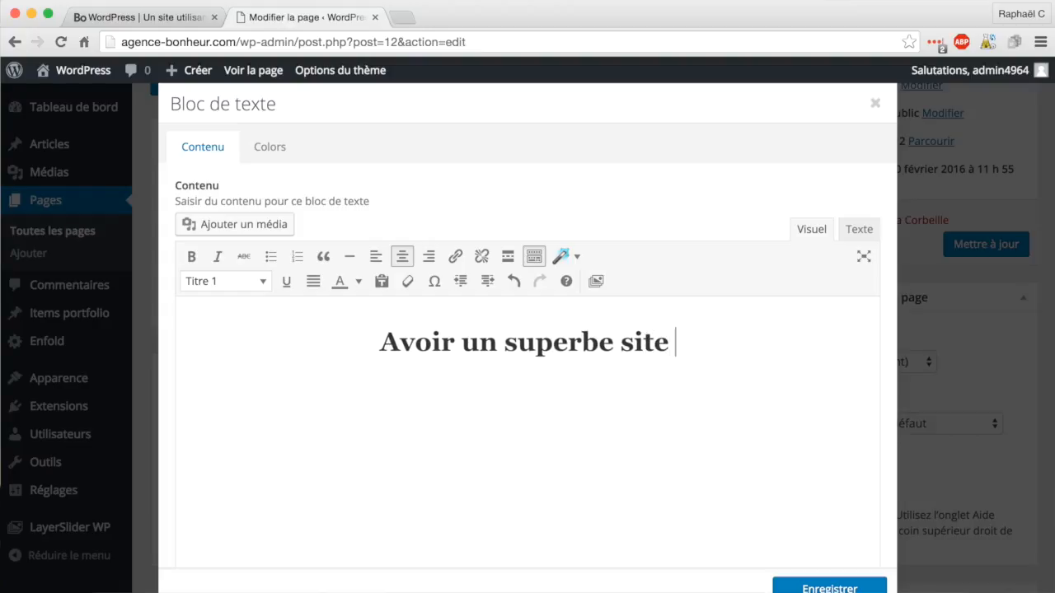
pyautogui.write('internet ')
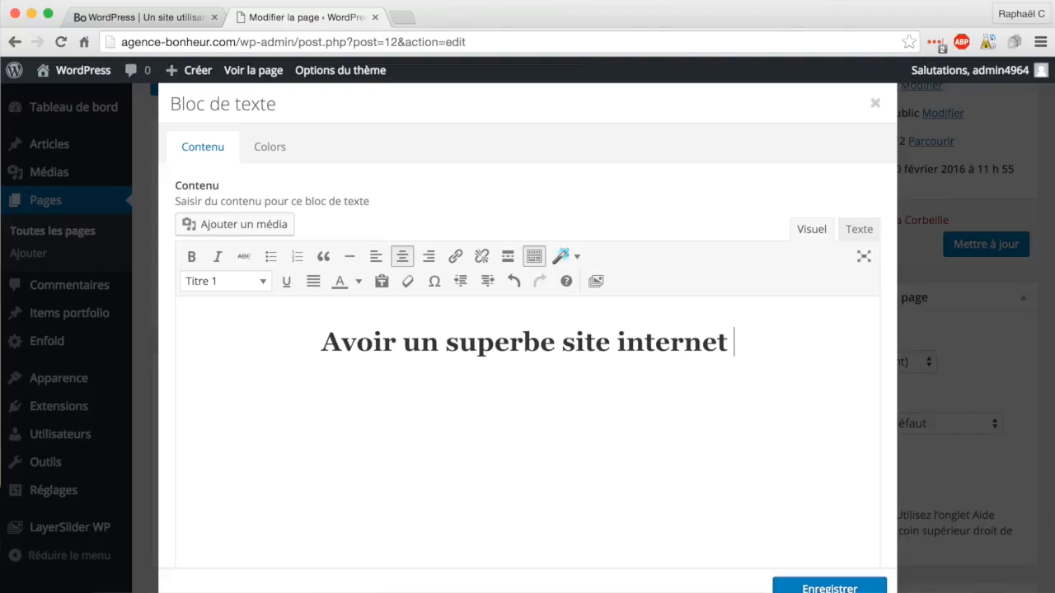
pyautogui.write("c'est ")
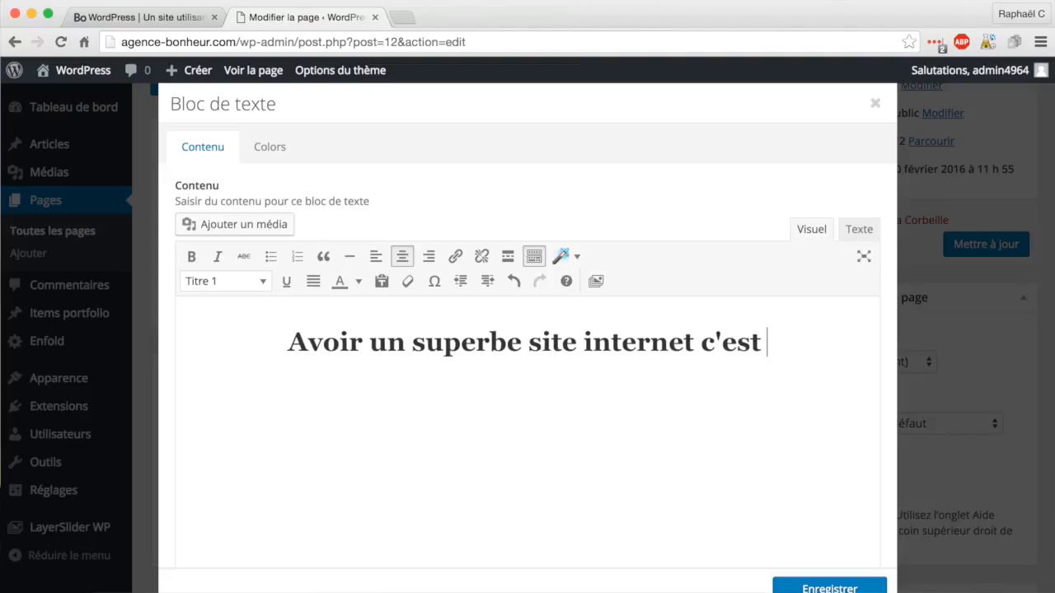
pyautogui.write('facile')
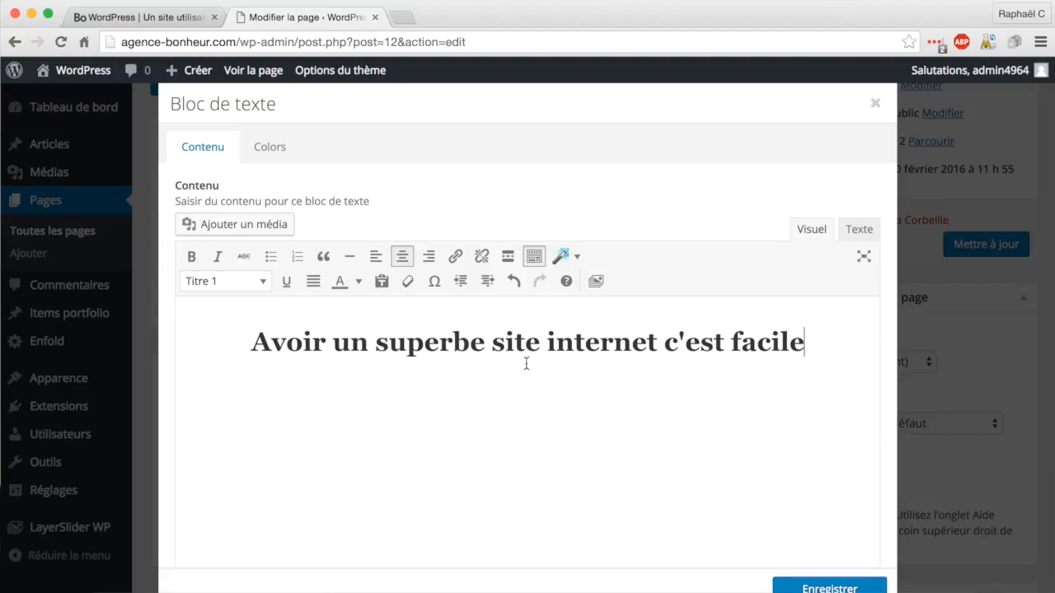
# Switch the new slogan to "Paragraphe", then restore its "Titre 1" format and centred alignment.
pyautogui.tripleClick(492, 342)
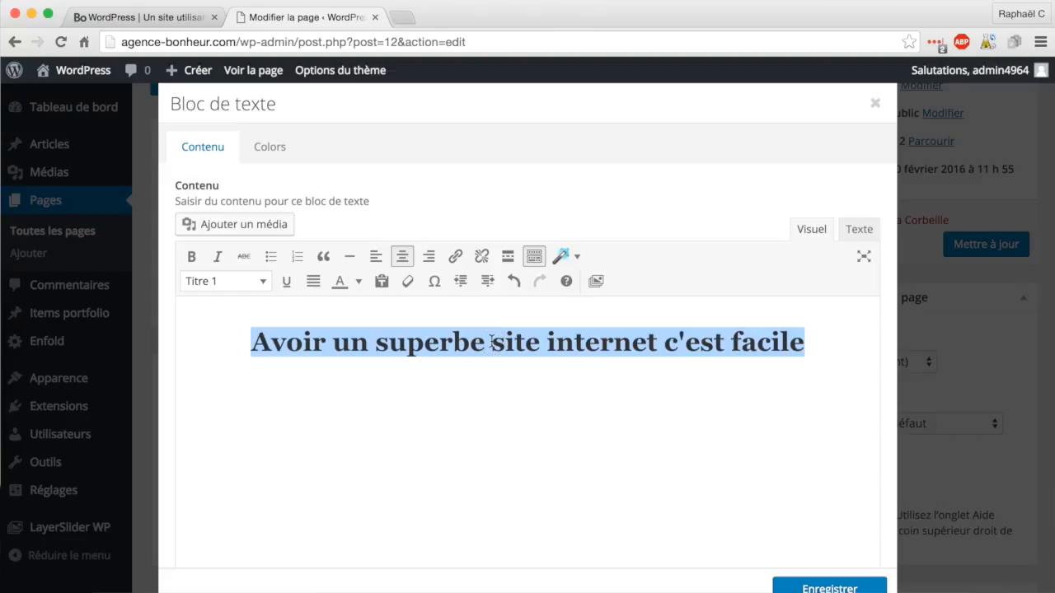
pyautogui.click(243, 285)
pyautogui.click(243, 350)
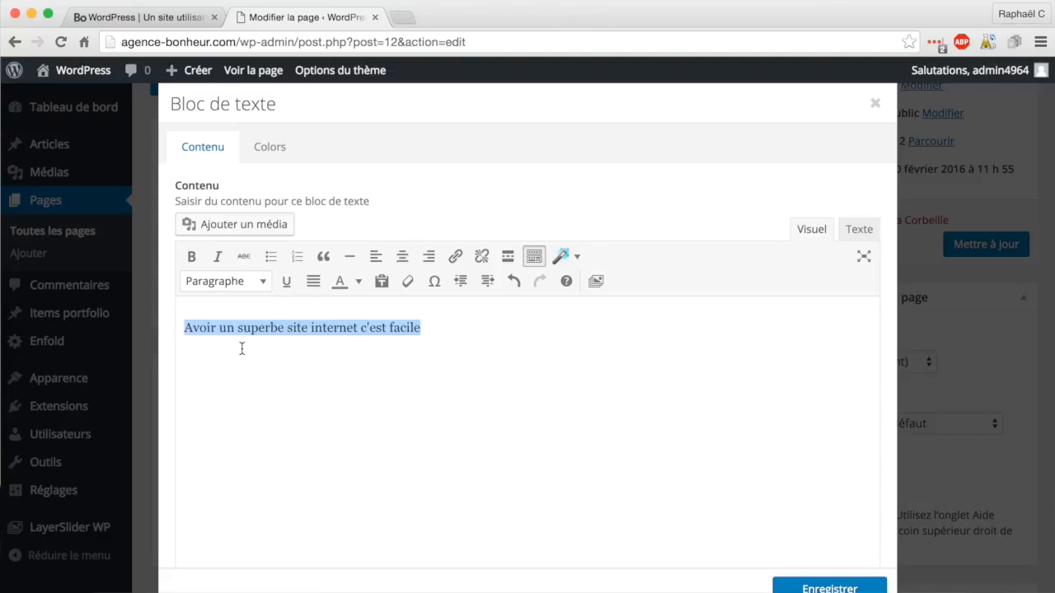
pyautogui.click(242, 288)
pyautogui.click(241, 347)
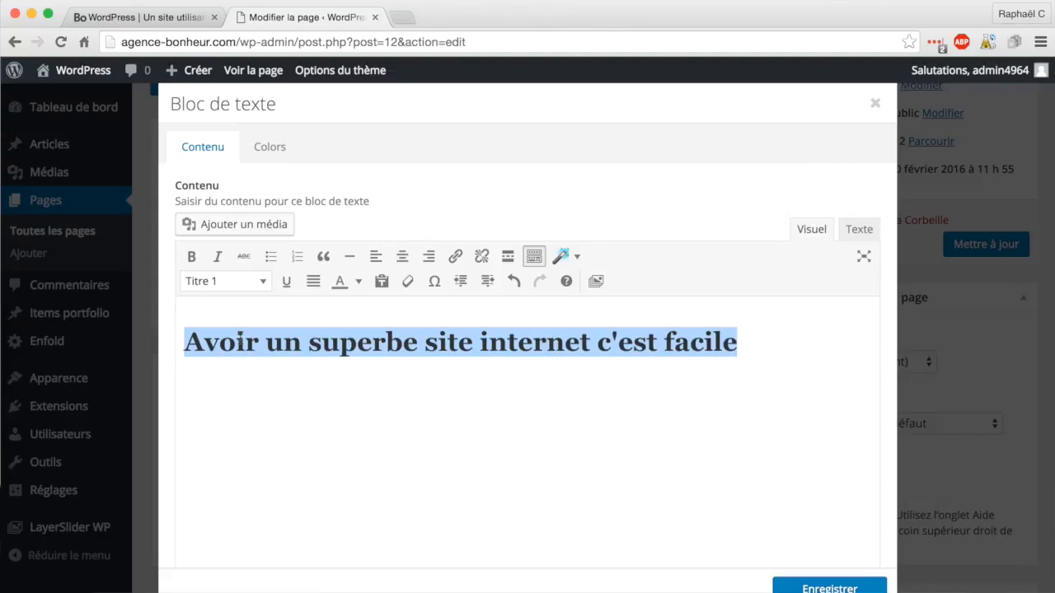
pyautogui.click(402, 256)
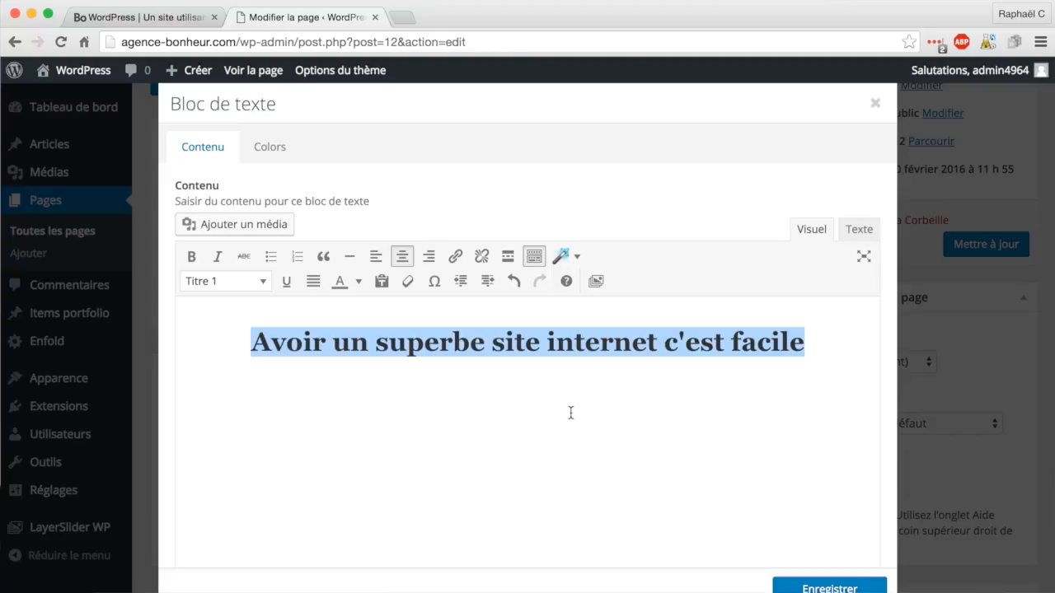
# Save the slogan text block and update the Accueil page.
pyautogui.click(824, 587)
pyautogui.click(985, 247)
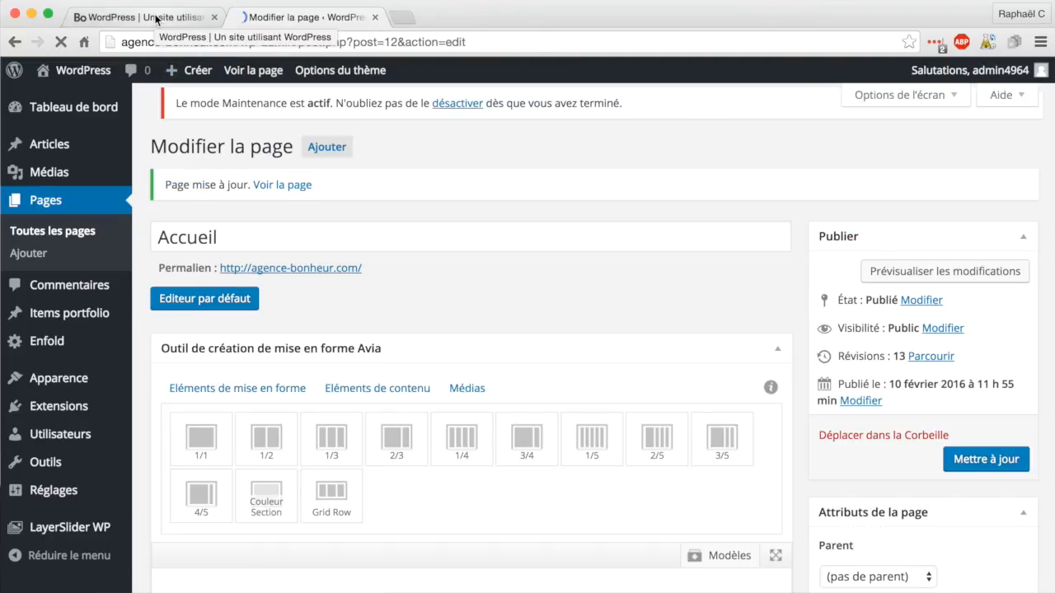
# Reload the live home page and check the slogan's display over the background image.
pyautogui.click(156, 19)
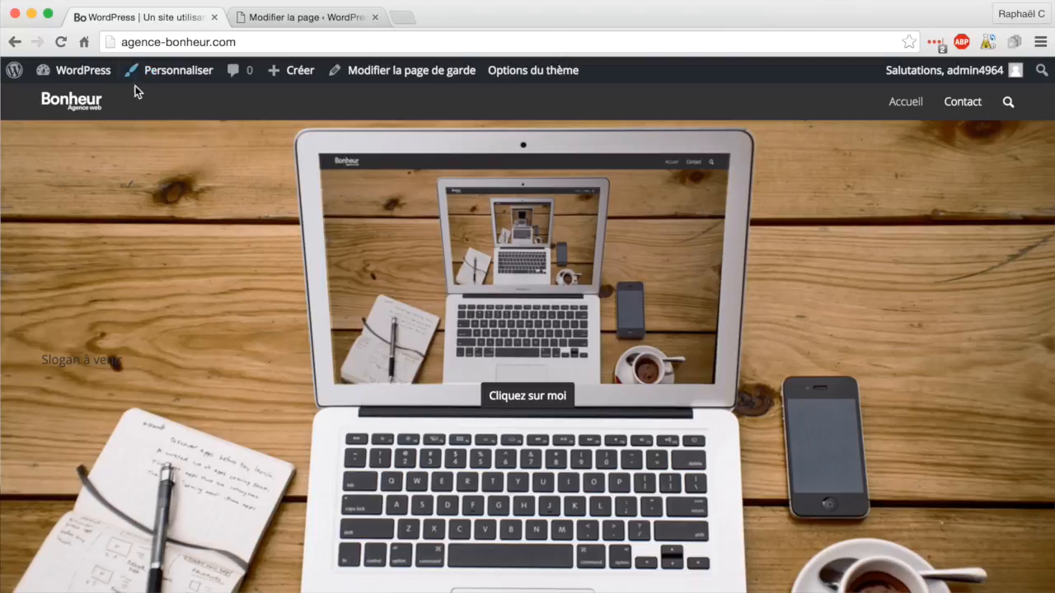
pyautogui.click(61, 42)
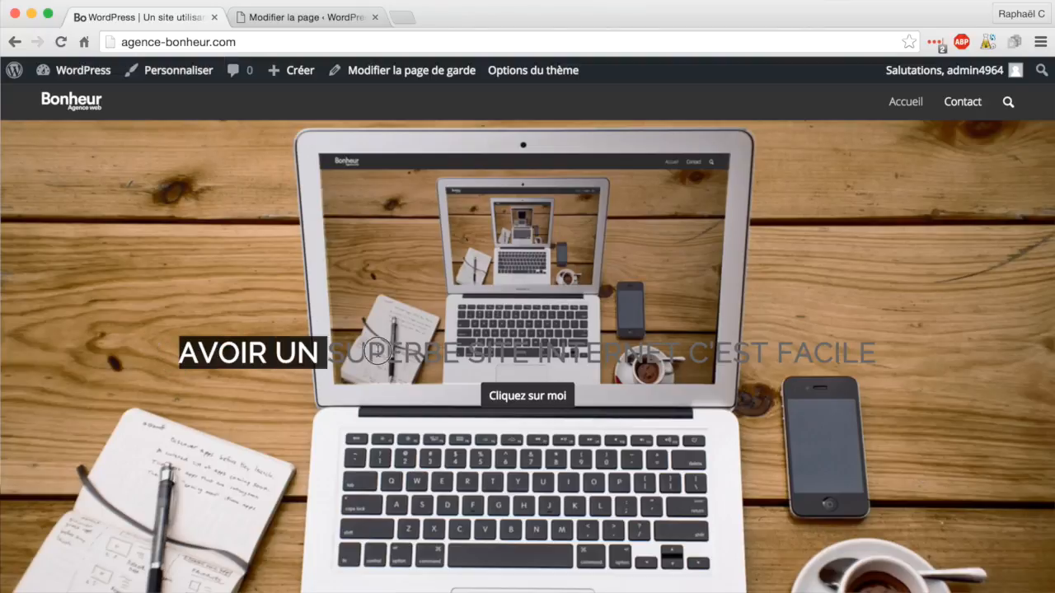
pyautogui.moveTo(509, 352); pyautogui.dragTo(900, 355)
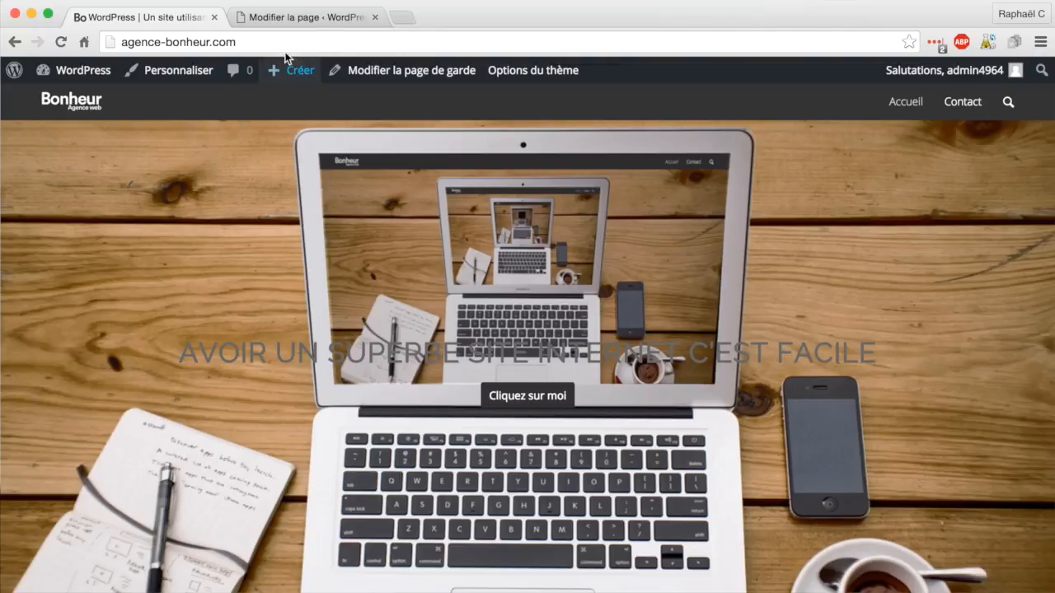
# Colour the whole slogan heading white in its text block on the Accueil page.
pyautogui.click(290, 18)
pyautogui.scroll(-5, 343, 448)
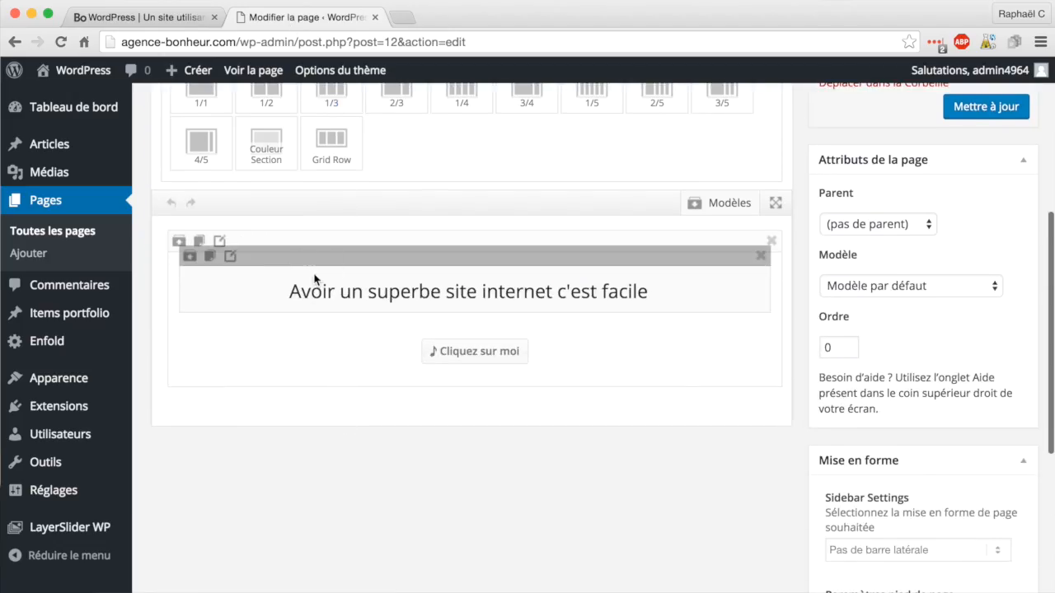
pyautogui.doubleClick(315, 280)
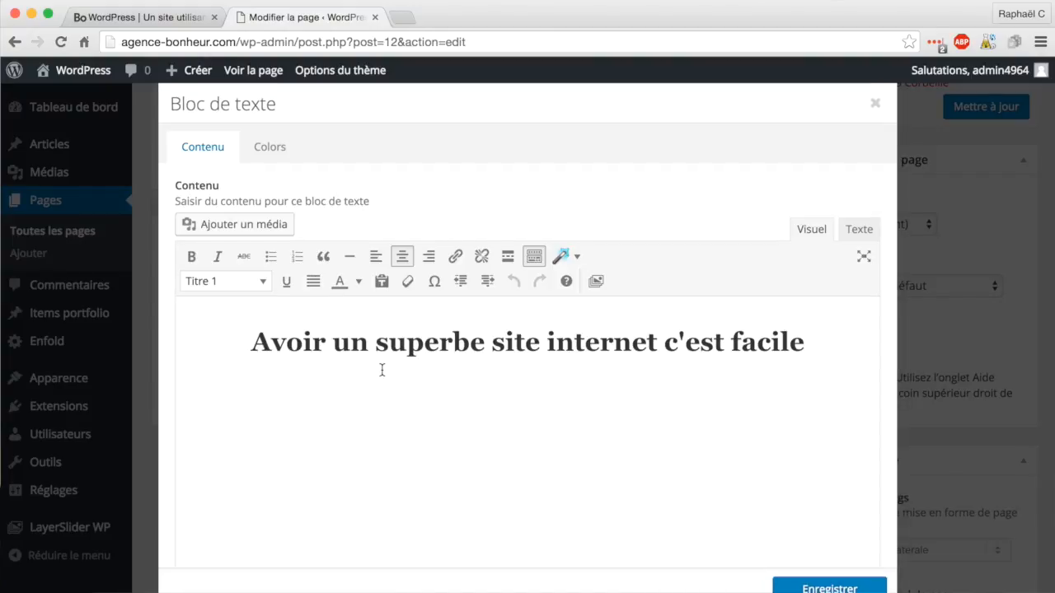
pyautogui.moveTo(249, 342); pyautogui.dragTo(819, 327)
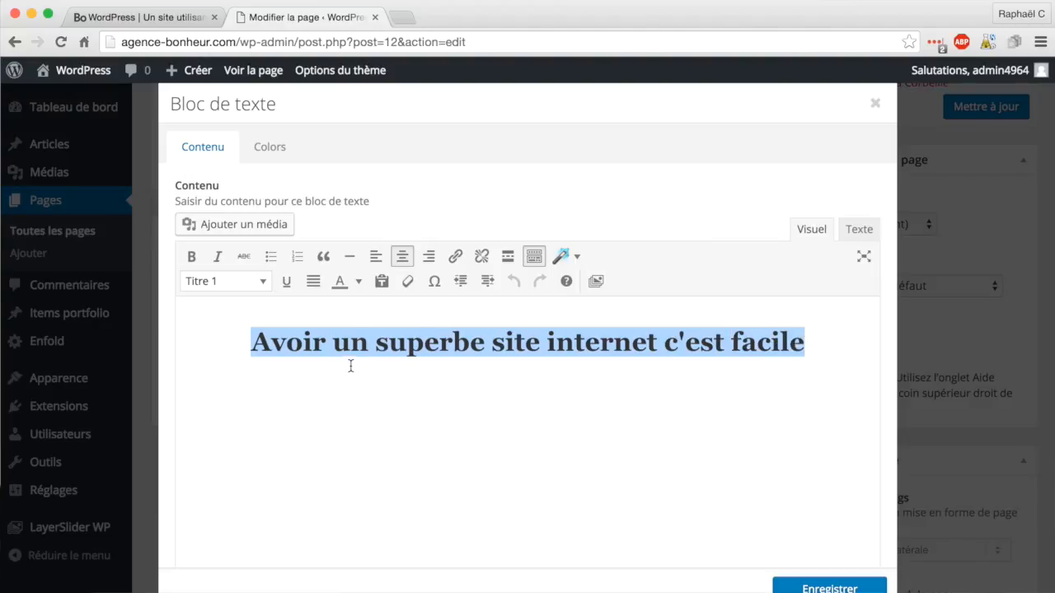
pyautogui.click(361, 283)
pyautogui.click(451, 355)
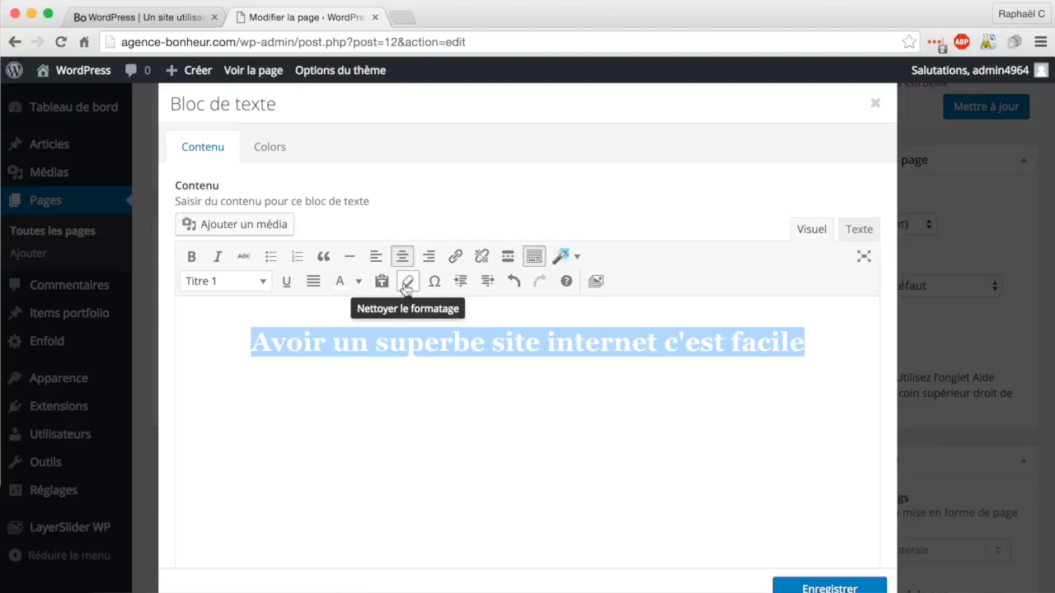
# Save the slogan's colour change and update the Accueil page.
pyautogui.click(829, 584)
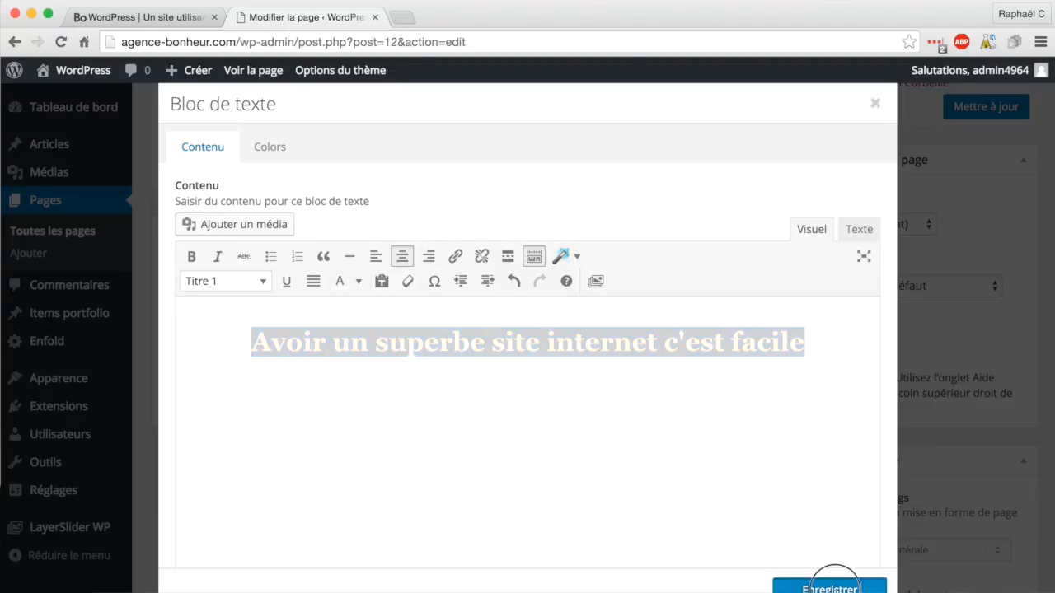
pyautogui.scroll(2, 694, 352)
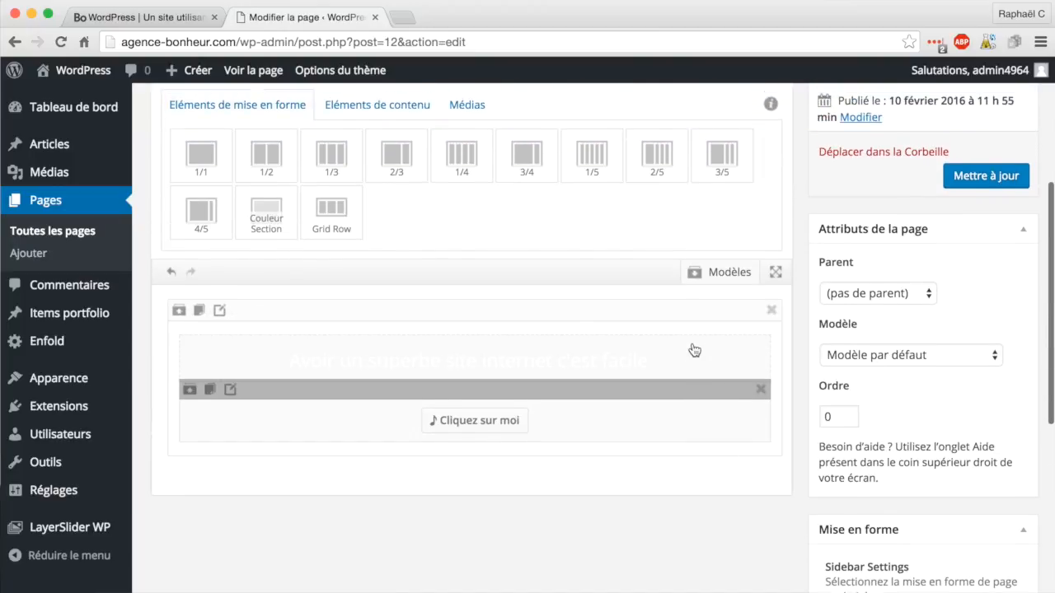
pyautogui.click(957, 183)
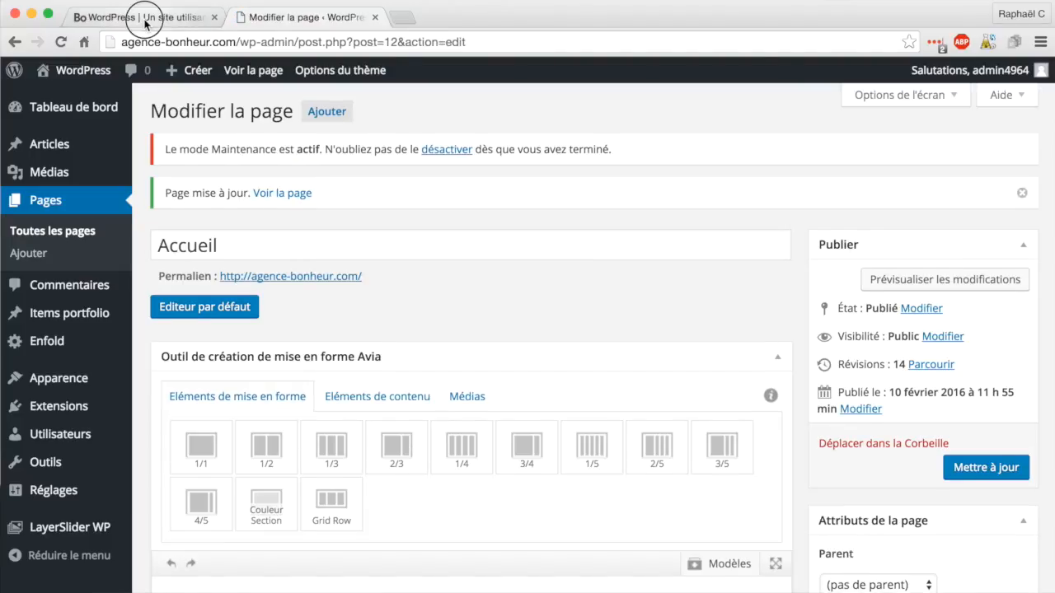
# Reload the live home page and check the recoloured slogan's legibility.
pyautogui.click(145, 23)
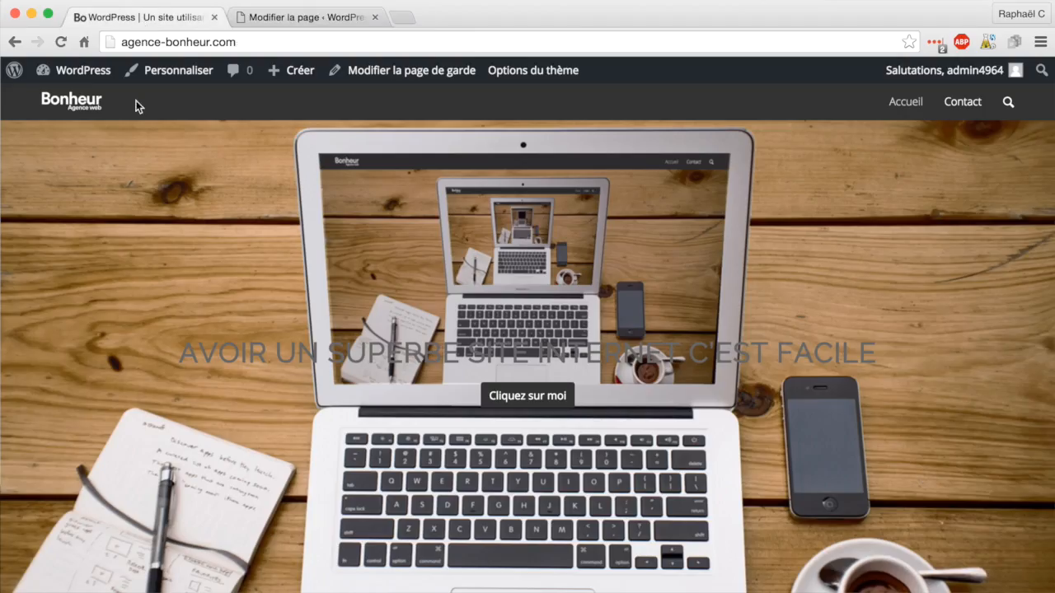
pyautogui.click(61, 42)
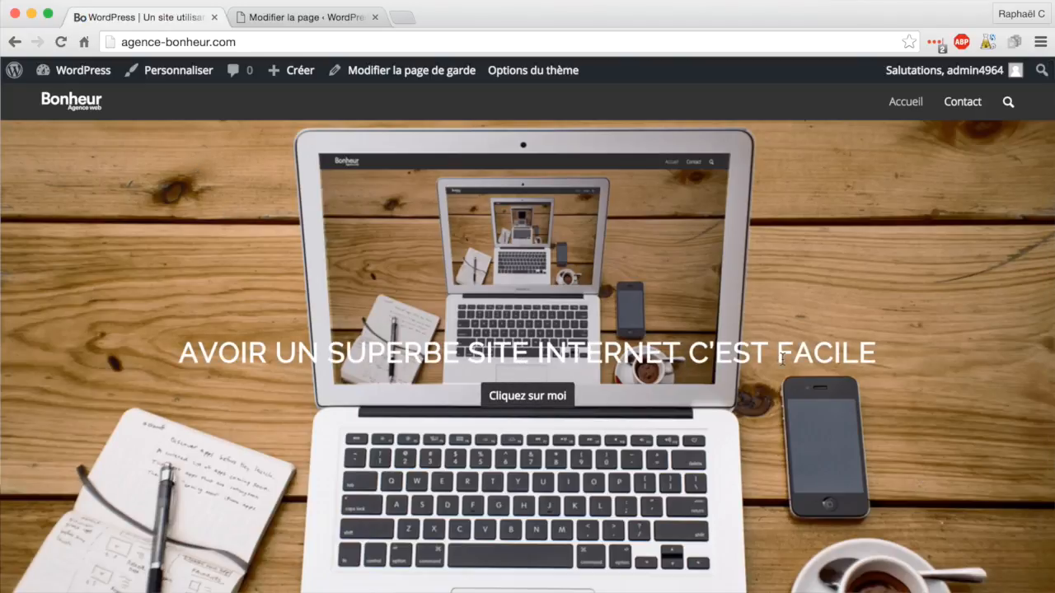
pyautogui.scroll(-2, 849, 363)
pyautogui.scroll(2, 849, 361)
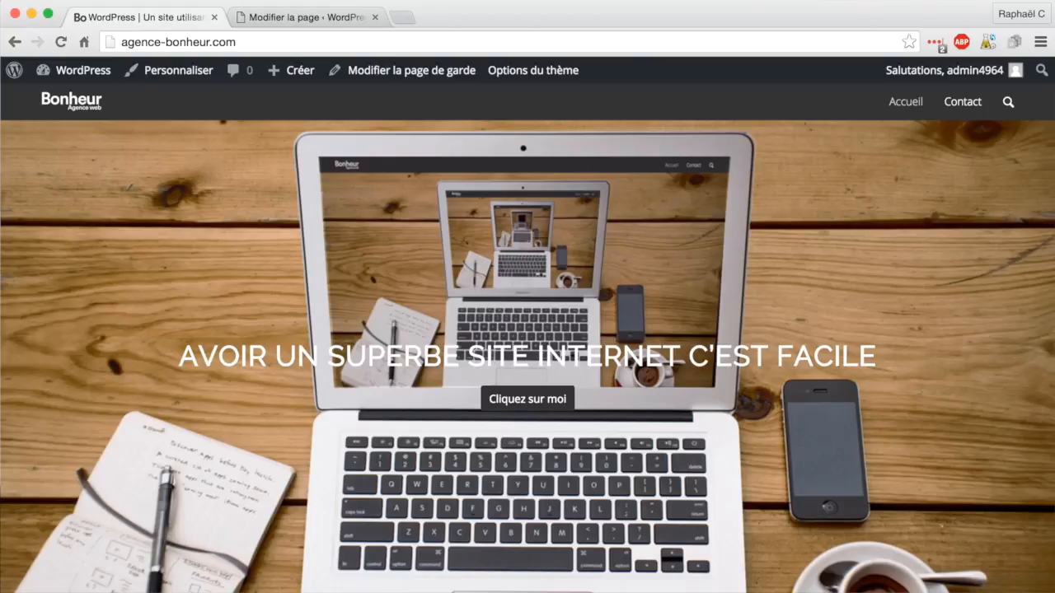
# Open the settings of the "Cliquez sur moi" button and change its label to "Contactez nous".
pyautogui.click(306, 16)
pyautogui.scroll(-1, 451, 240)
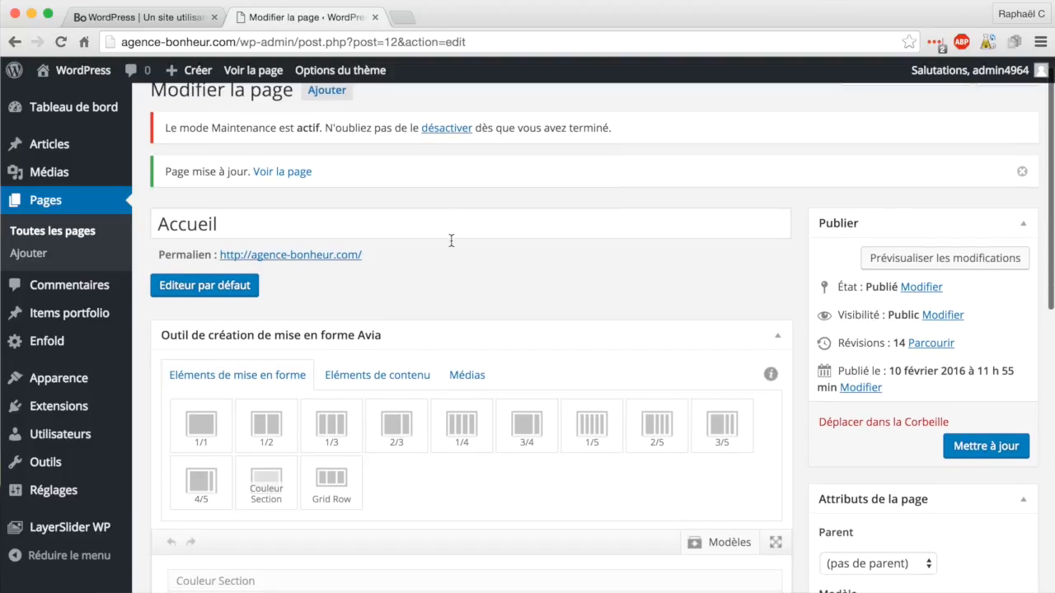
pyautogui.scroll(-4, 451, 239)
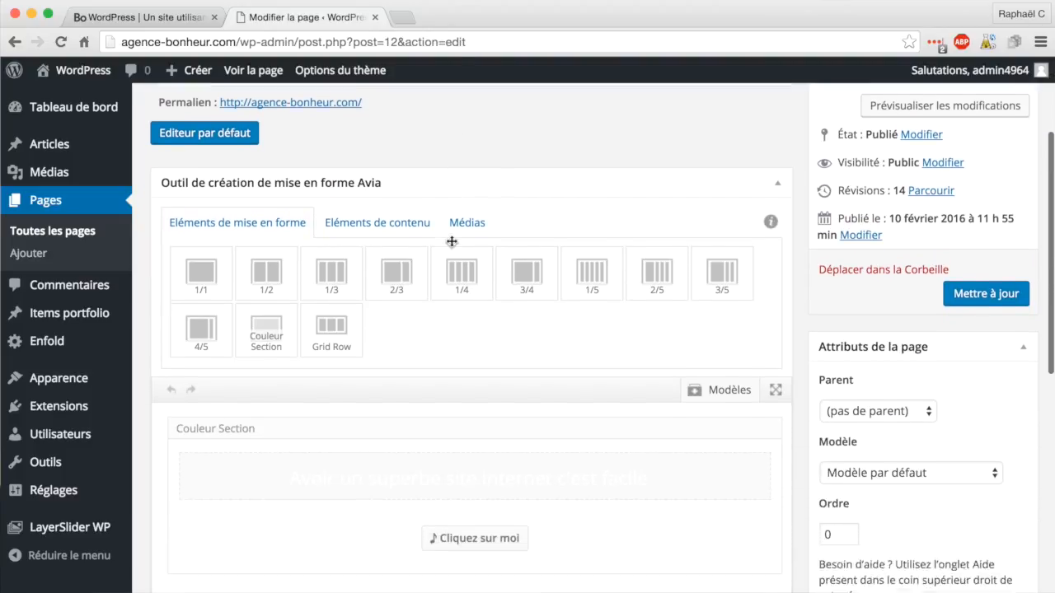
pyautogui.scroll(-3, 452, 242)
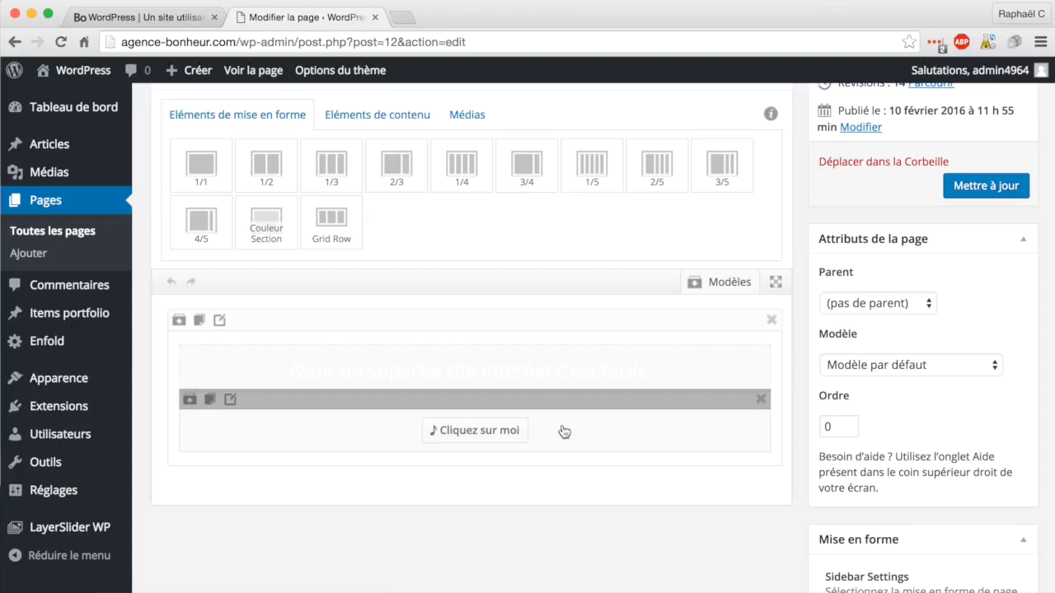
pyautogui.click(564, 432)
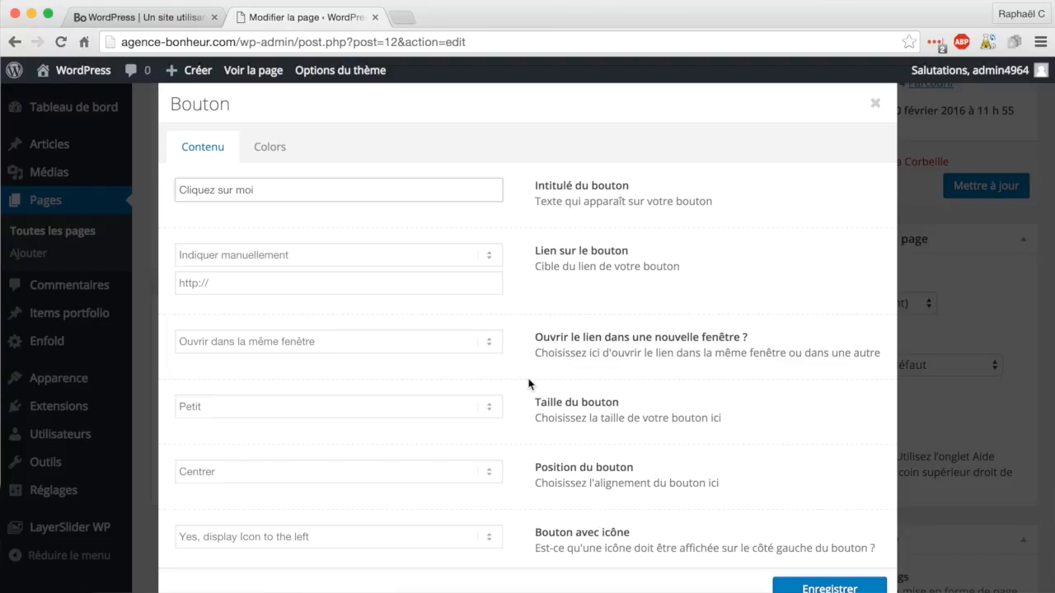
pyautogui.moveTo(261, 190); pyautogui.dragTo(176, 185)
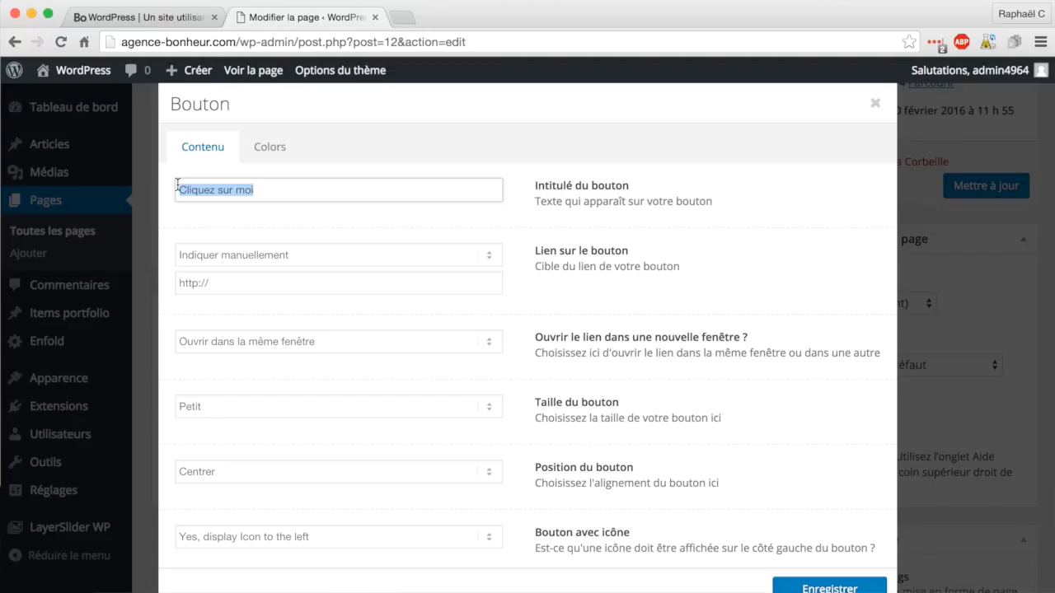
pyautogui.write('Contactez nous')
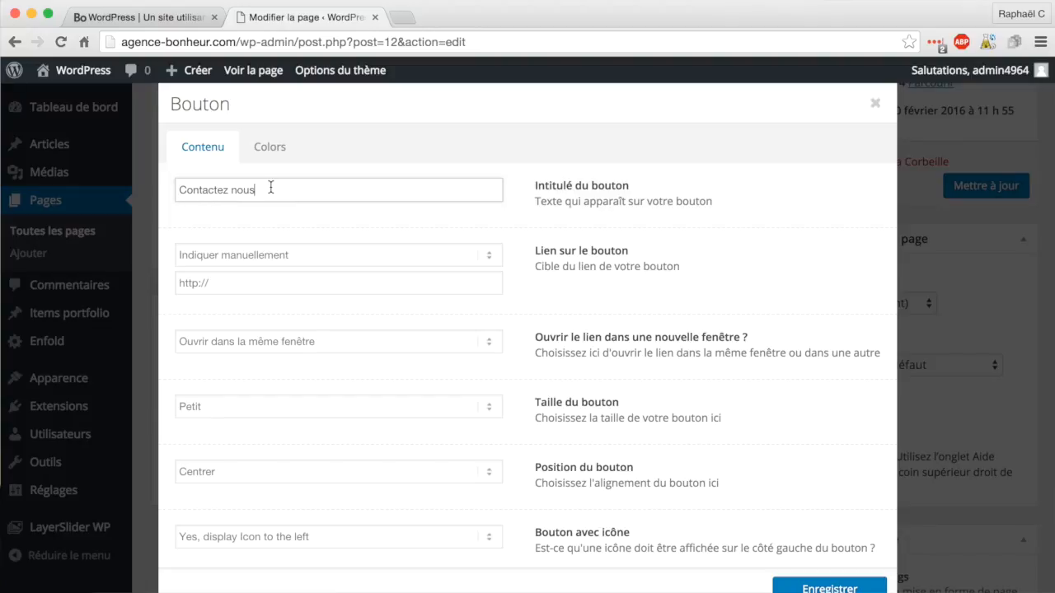
# Set the button size to "Moyen", keeping "Ouvrir dans la même fenêtre" for the link and "Centrer" for the position.
pyautogui.scroll(-2, 295, 214)
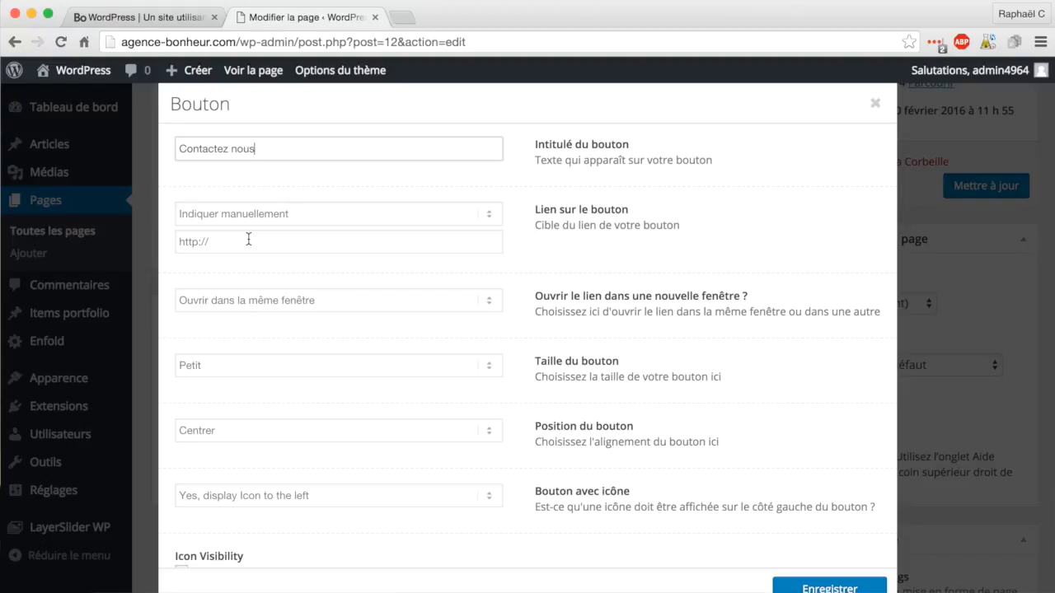
pyautogui.click(350, 304)
pyautogui.click(350, 301)
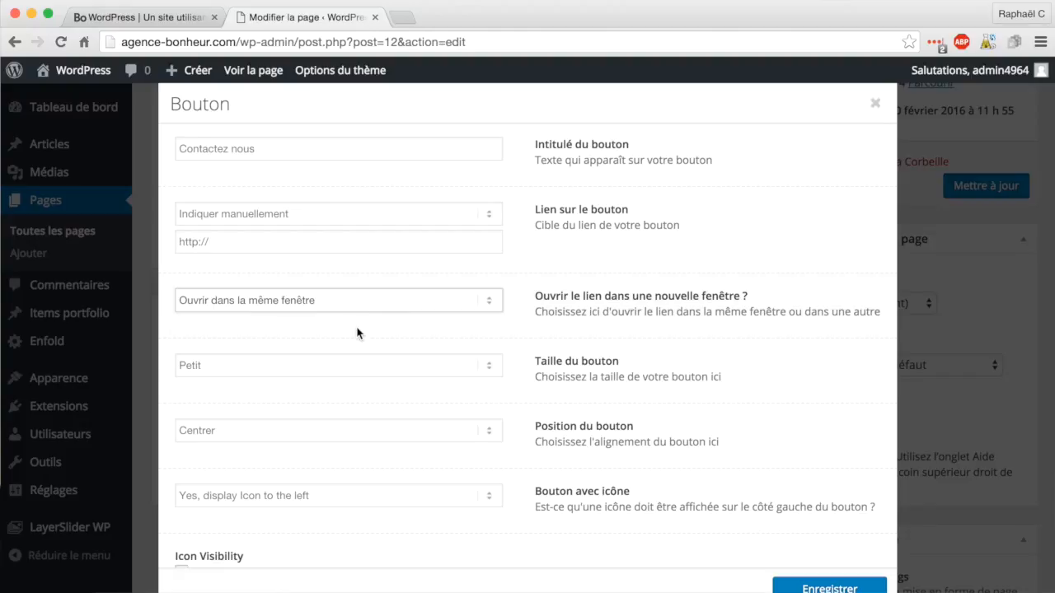
pyautogui.scroll(-2, 361, 332)
pyautogui.click(360, 318)
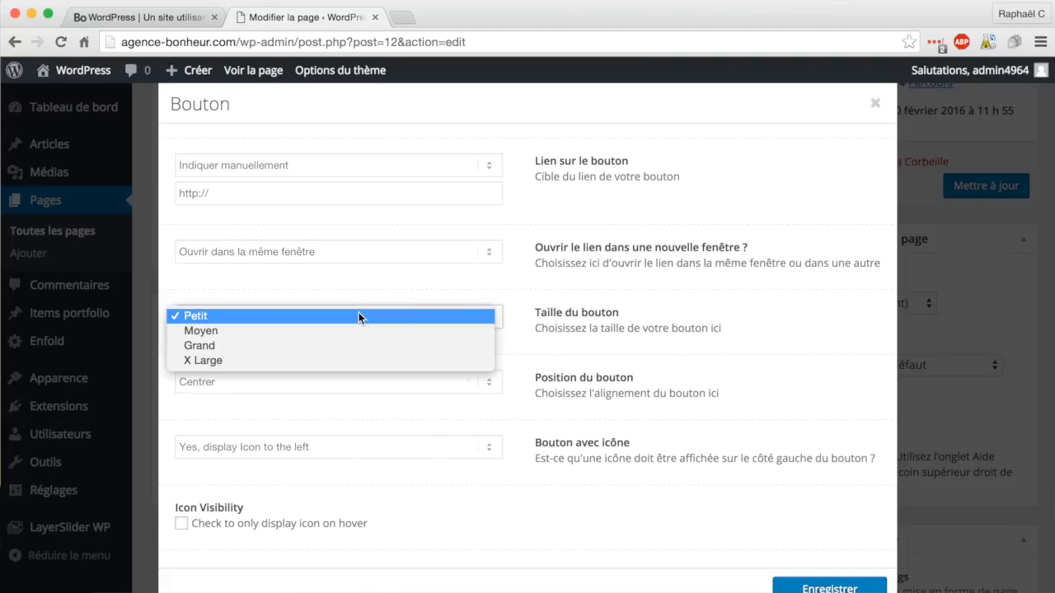
pyautogui.click(359, 332)
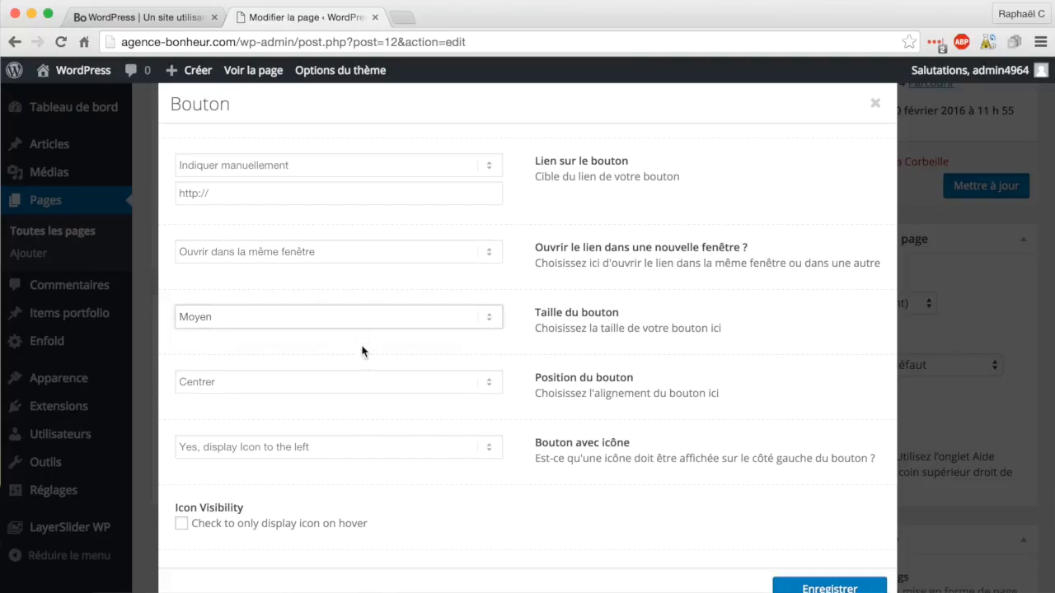
pyautogui.scroll(-2, 371, 425)
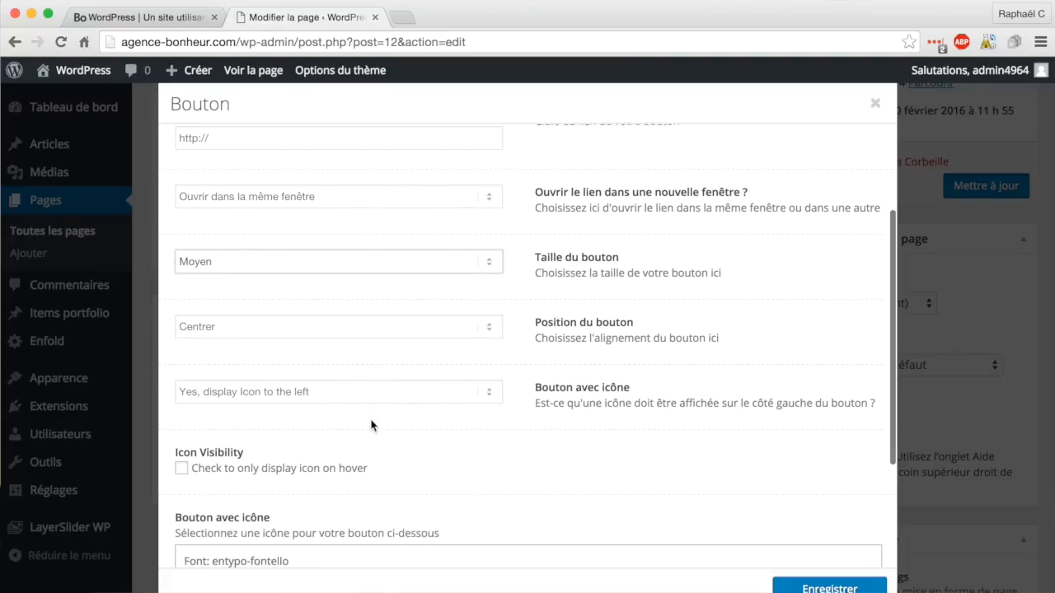
pyautogui.click(356, 323)
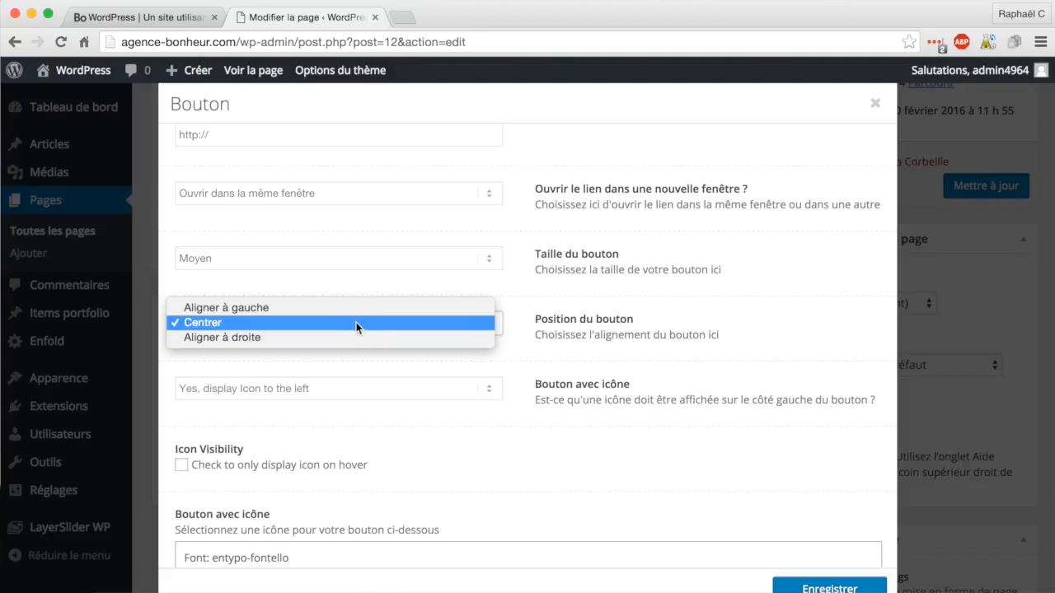
pyautogui.click(356, 322)
# Choose the envelope as the button's icon from the entypo-fontello set.
pyautogui.scroll(-1, 425, 436)
pyautogui.scroll(-3, 425, 436)
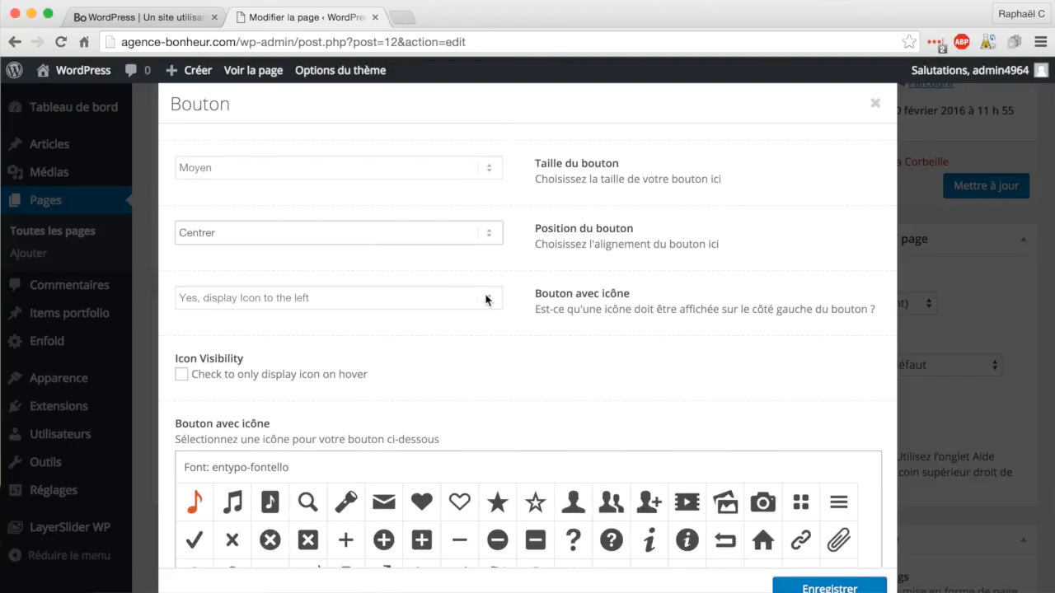
pyautogui.scroll(-3, 487, 365)
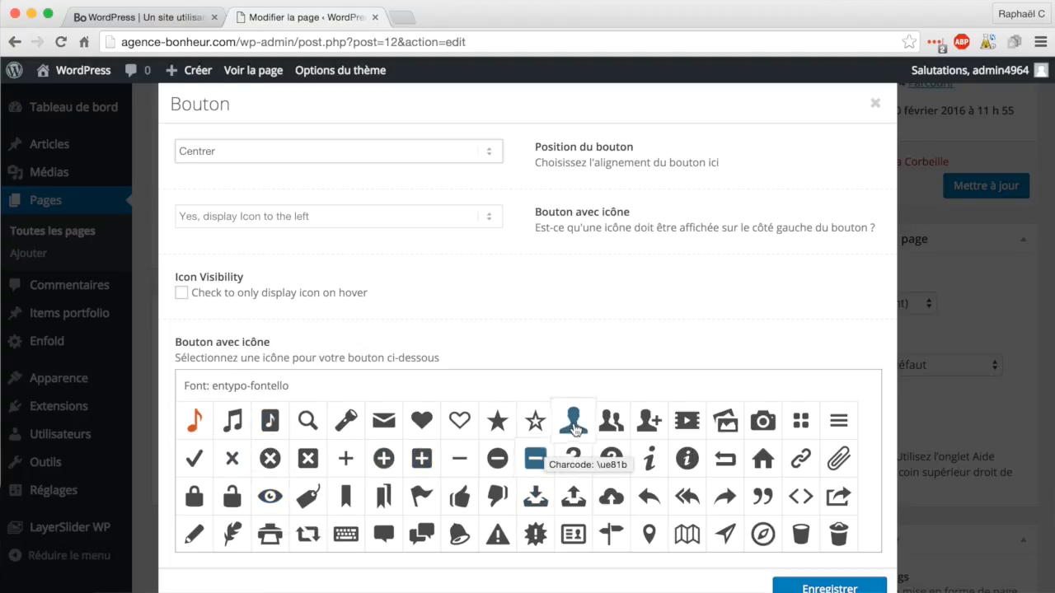
pyautogui.click(380, 423)
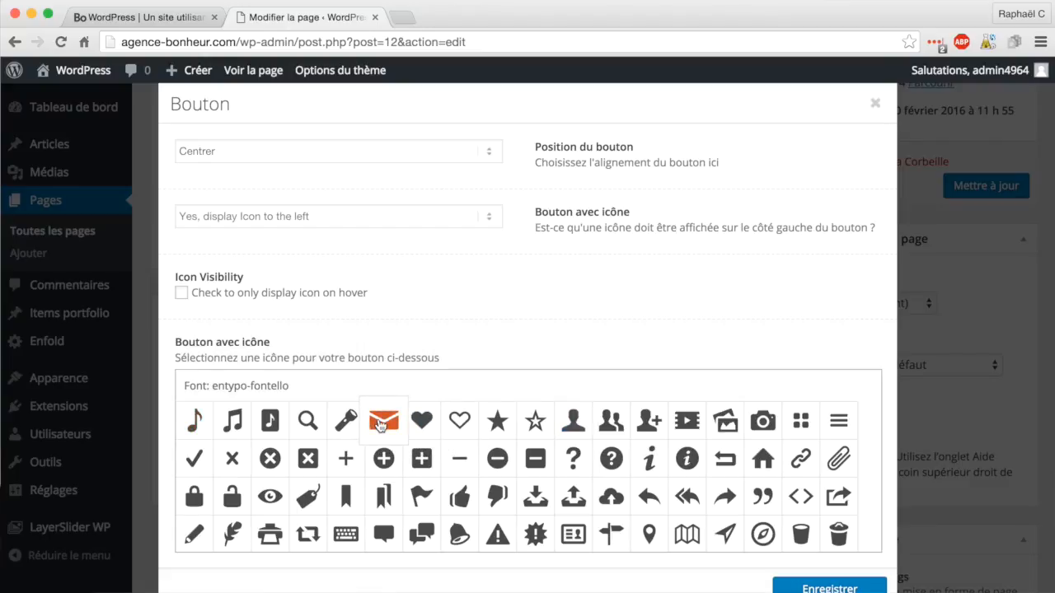
# Set the button colour to "Rouge" and save the button settings.
pyautogui.scroll(1, 403, 287)
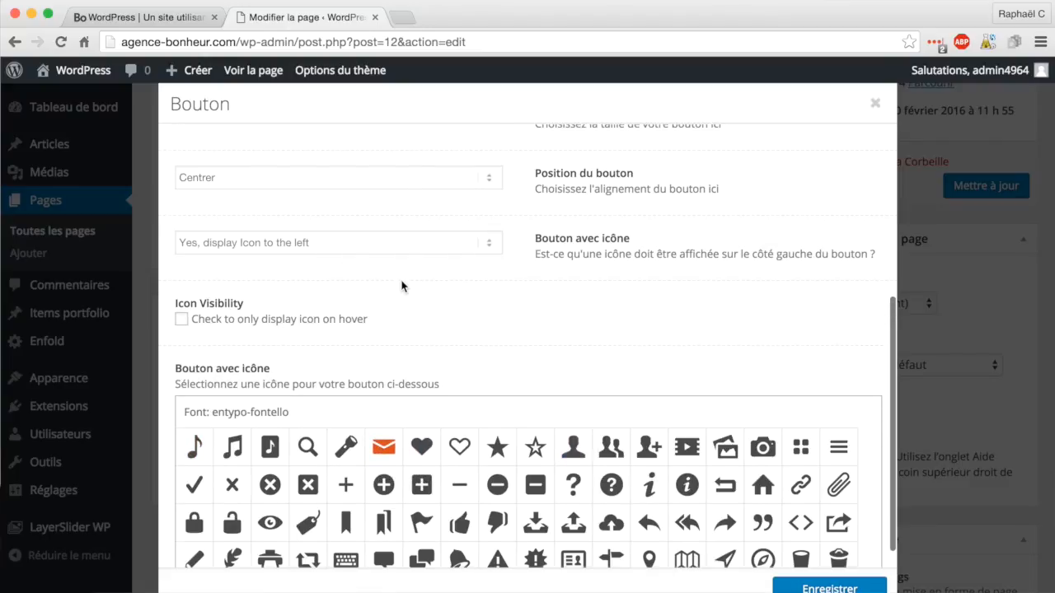
pyautogui.scroll(5, 718, 334)
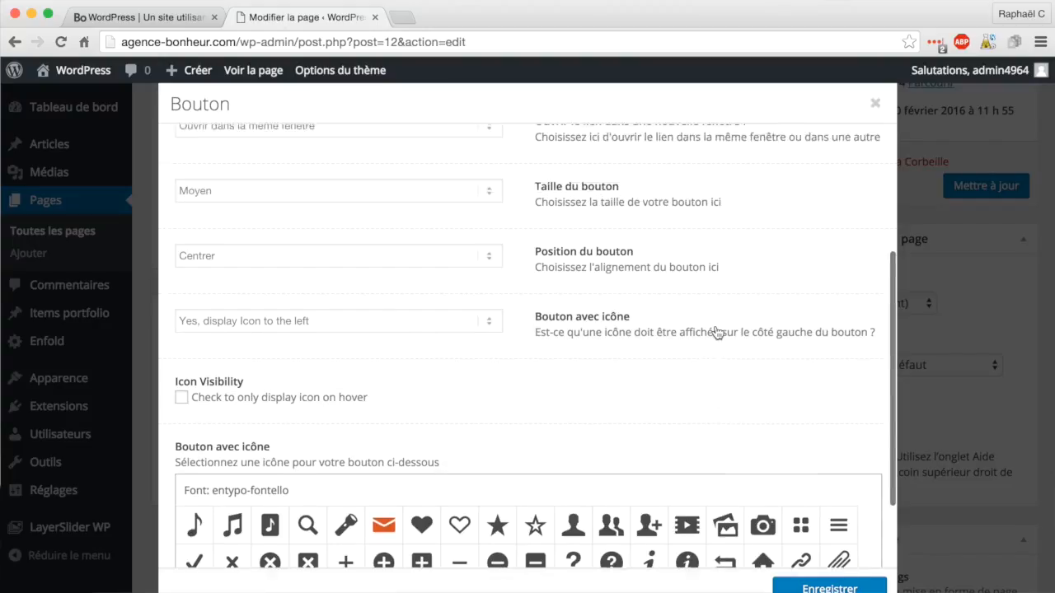
pyautogui.click(272, 150)
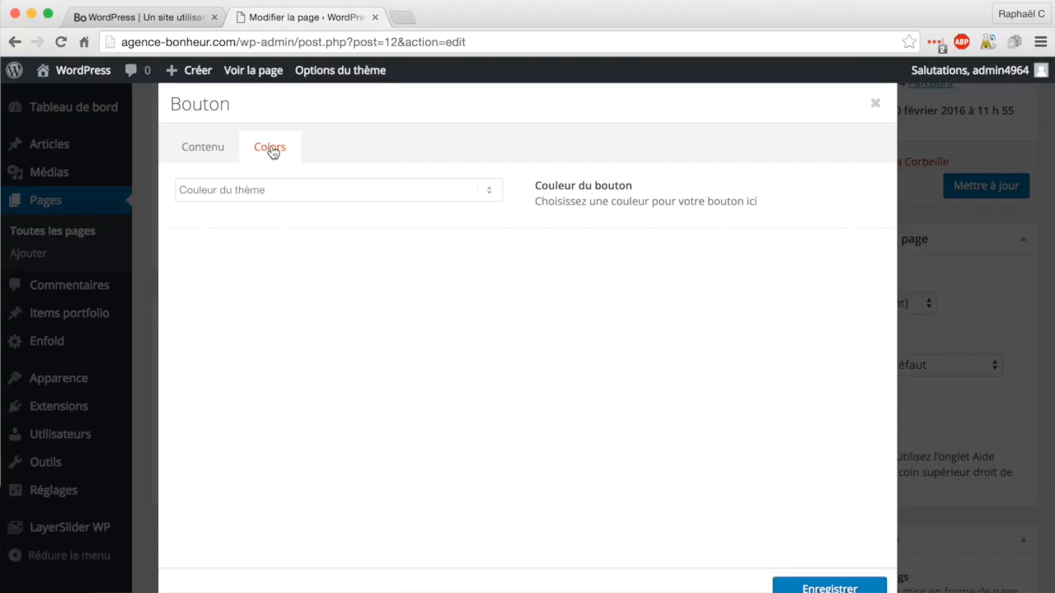
pyautogui.click(329, 191)
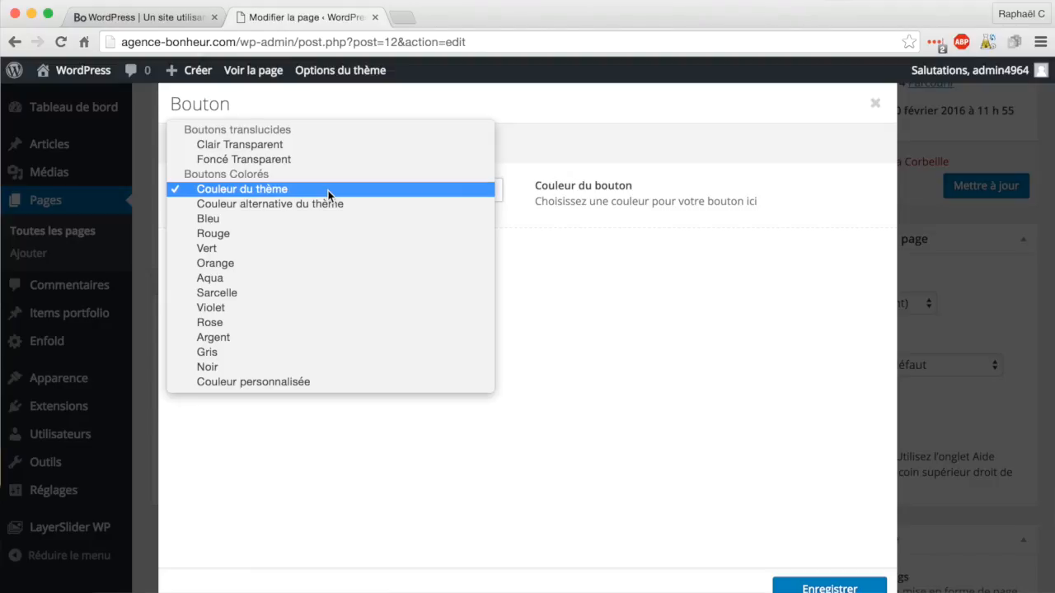
pyautogui.click(293, 236)
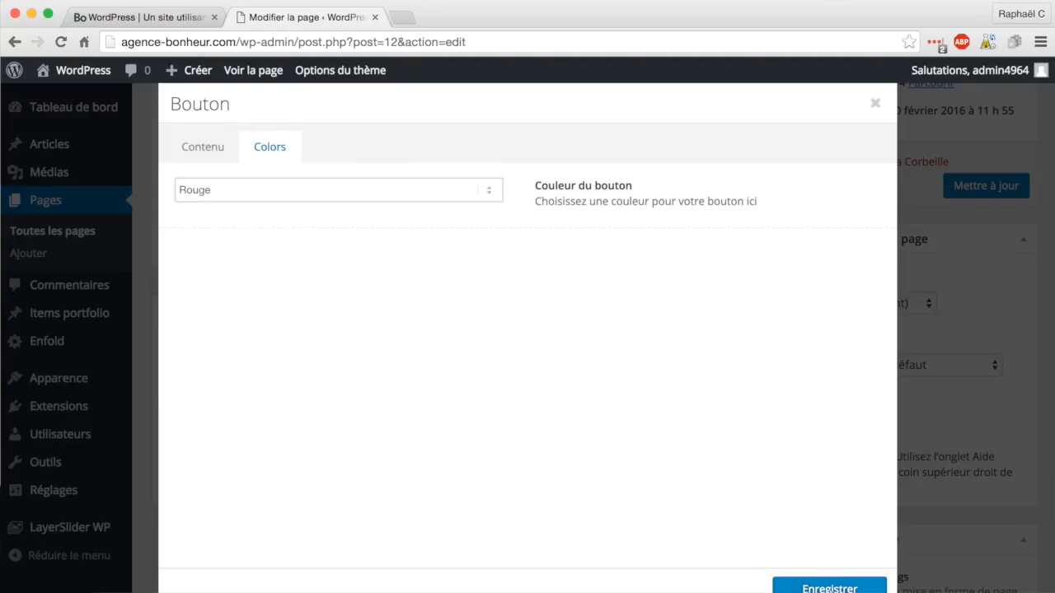
pyautogui.click(291, 198)
pyautogui.click(291, 194)
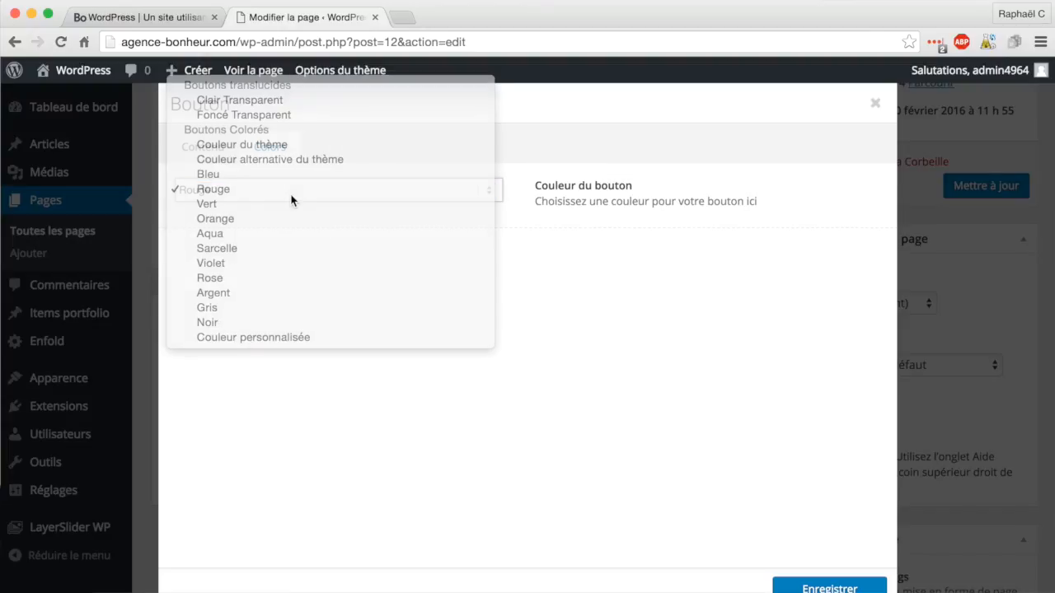
pyautogui.click(829, 585)
pyautogui.moveTo(767, 404)
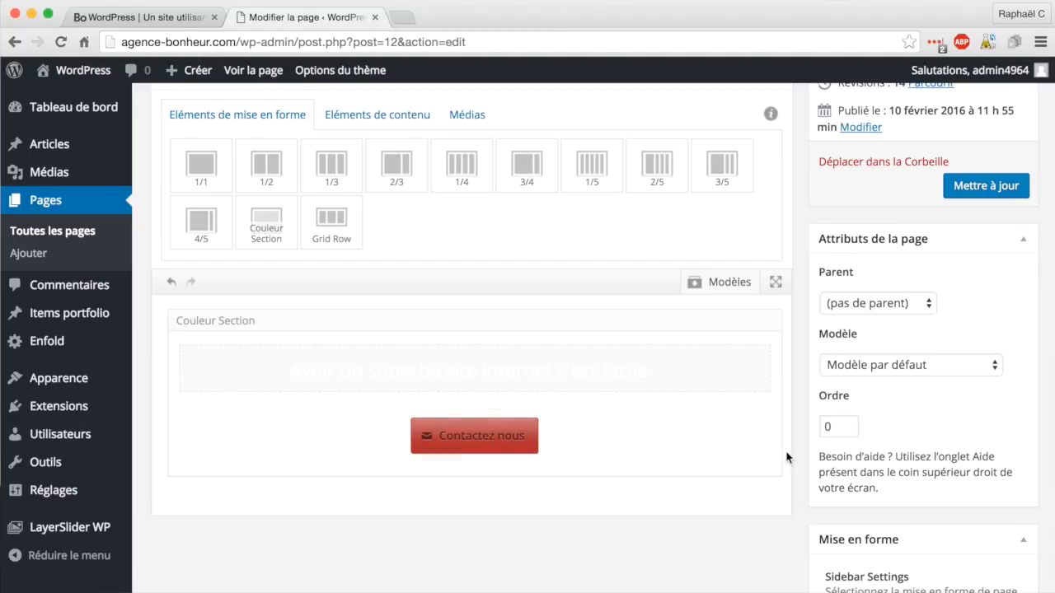
# Publish the updated Accueil page, then reload the live home page to check the button.
pyautogui.scroll(1, 788, 458)
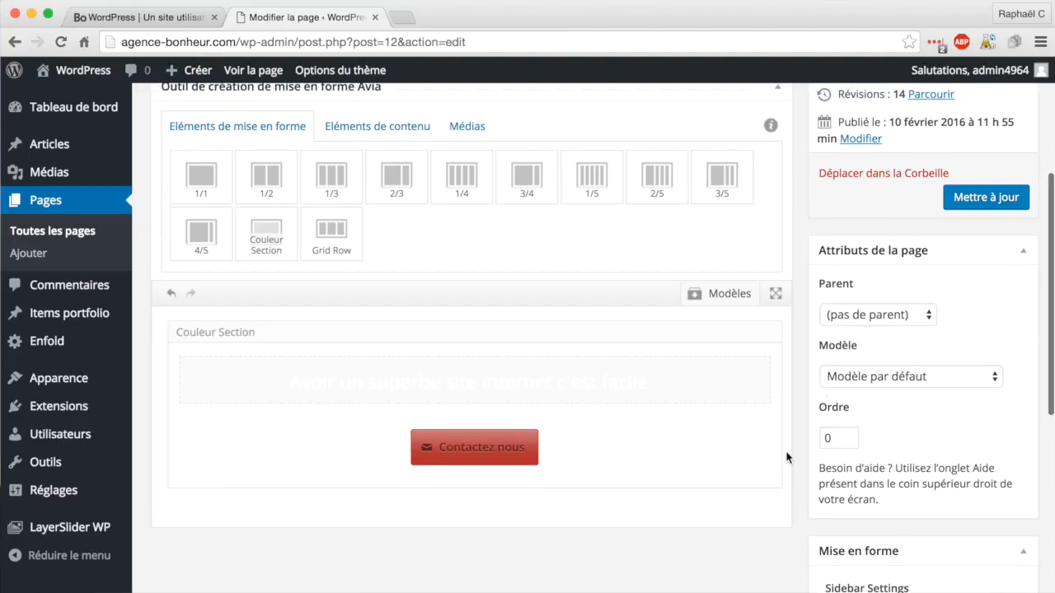
pyautogui.click(971, 201)
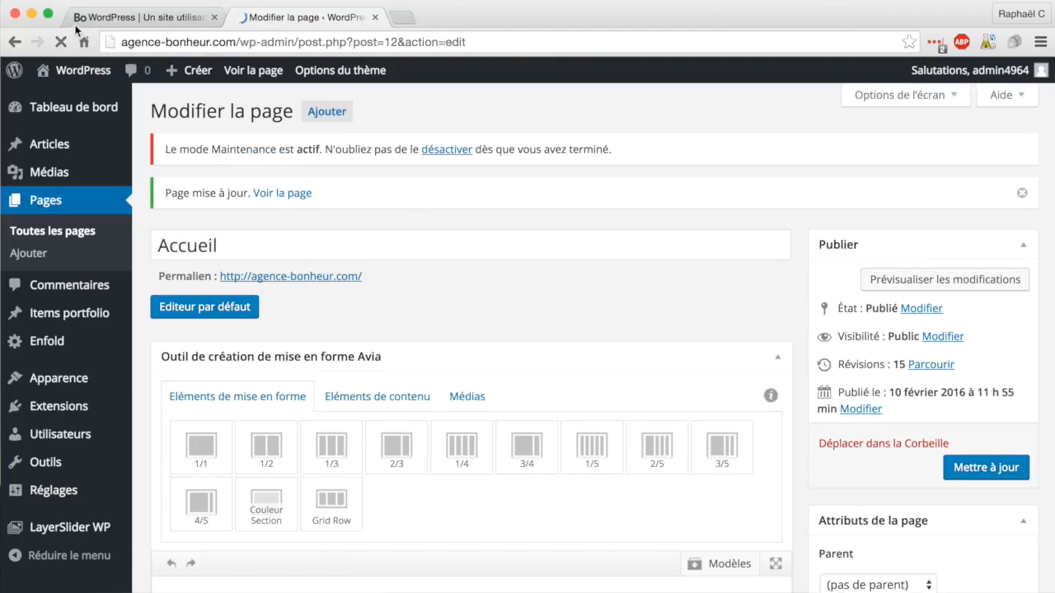
pyautogui.click(76, 25)
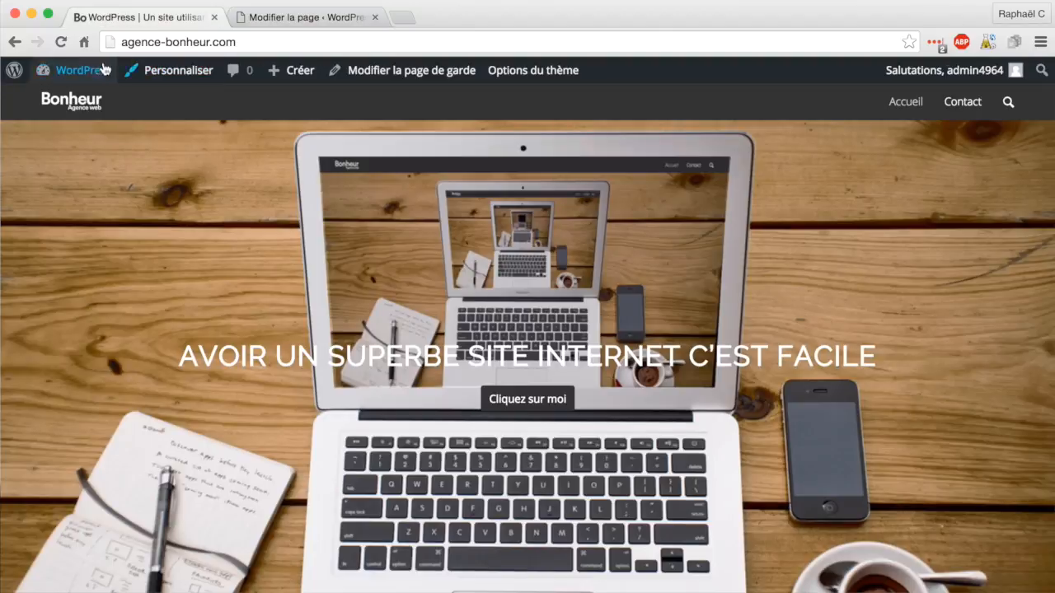
pyautogui.click(62, 41)
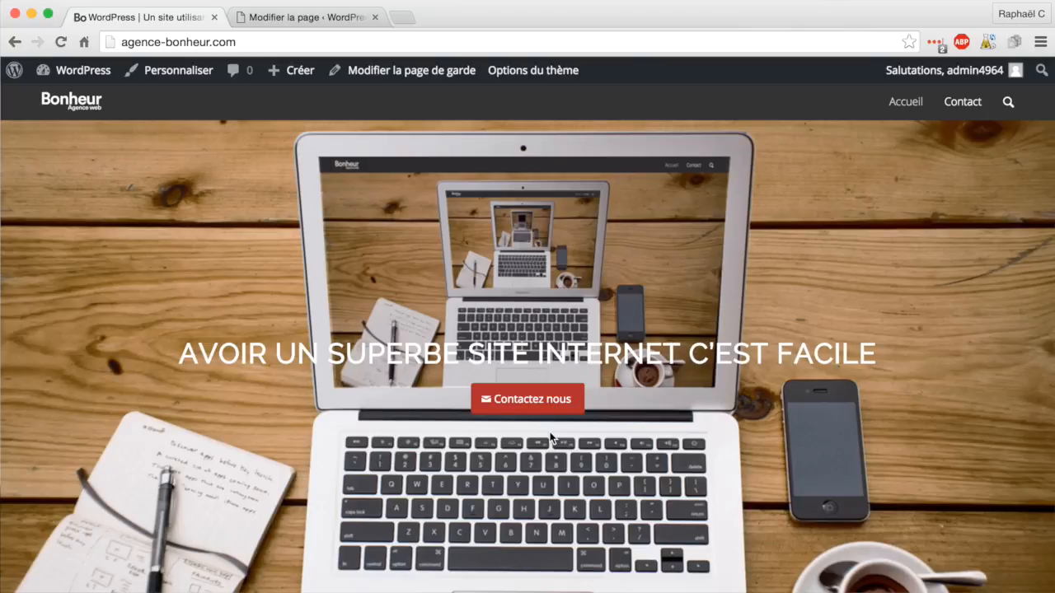
# Return to the site administration and search the extensions available to add for "contact form 7".
pyautogui.click(284, 24)
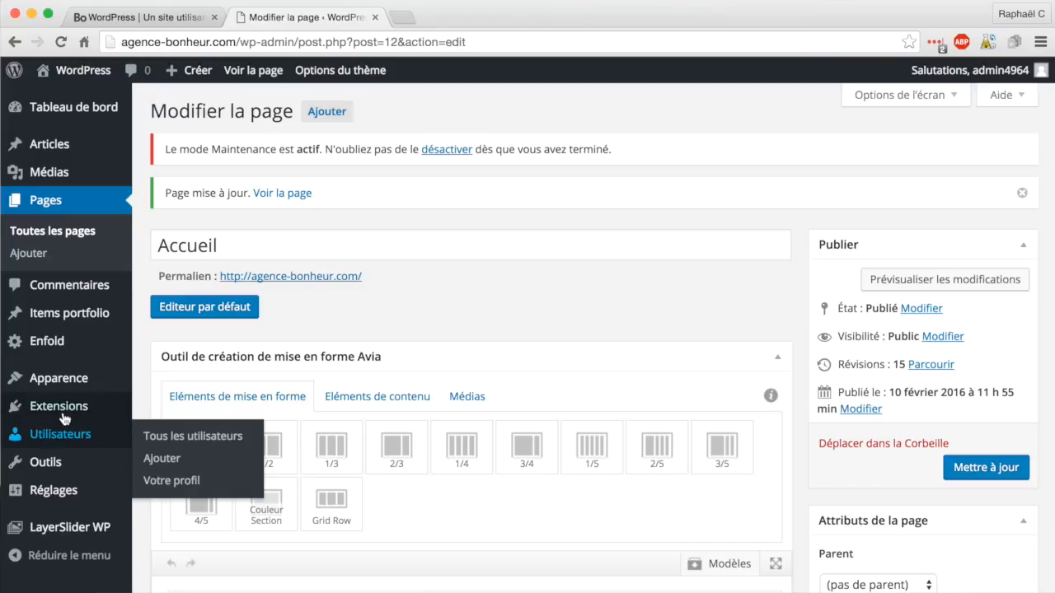
pyautogui.moveTo(68, 387)
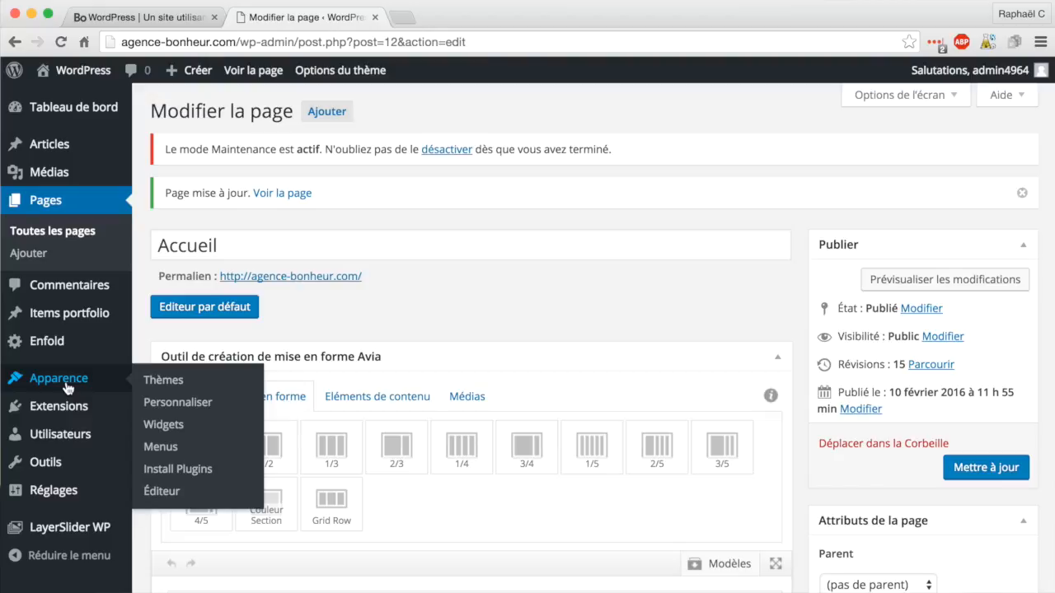
pyautogui.moveTo(70, 410)
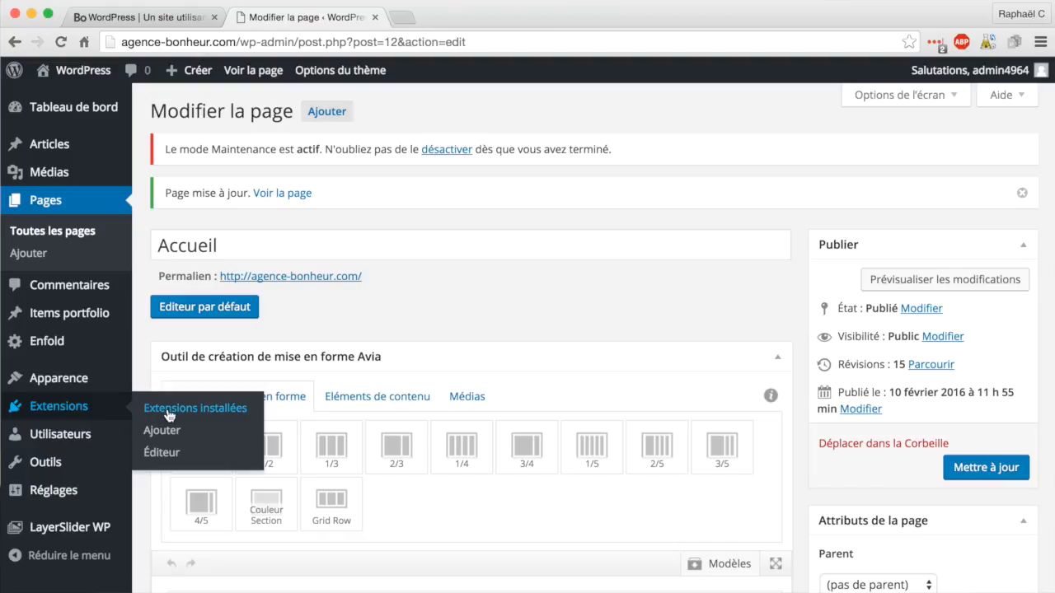
pyautogui.click(185, 435)
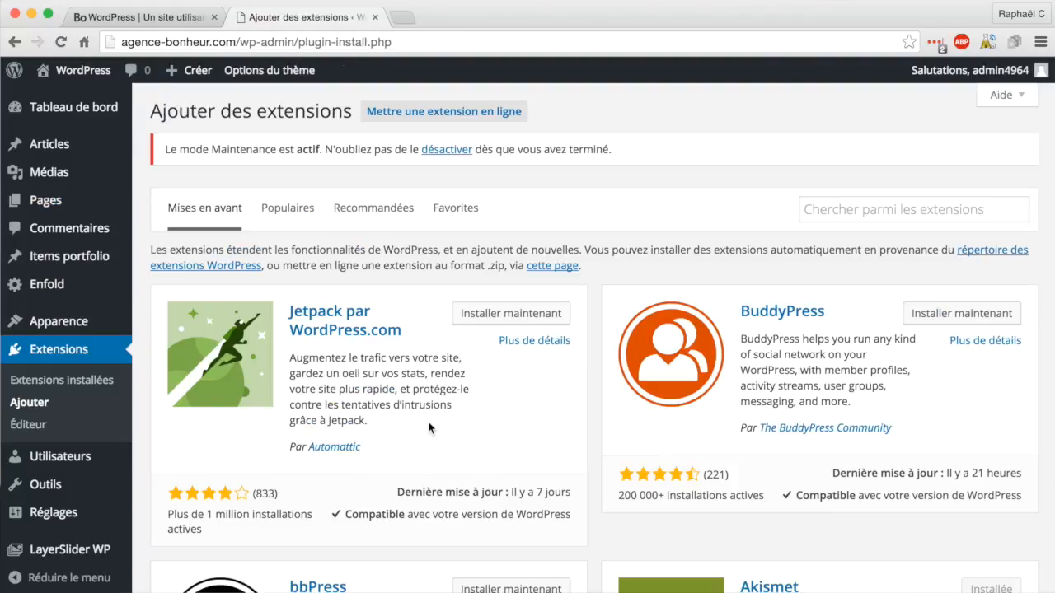
pyautogui.click(845, 210)
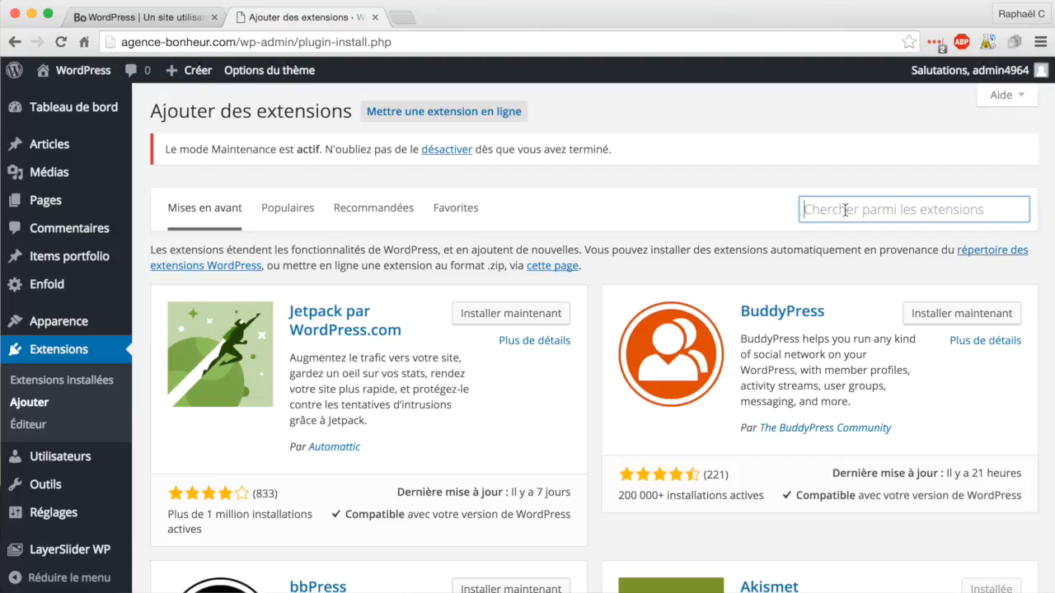
pyautogui.write('co')
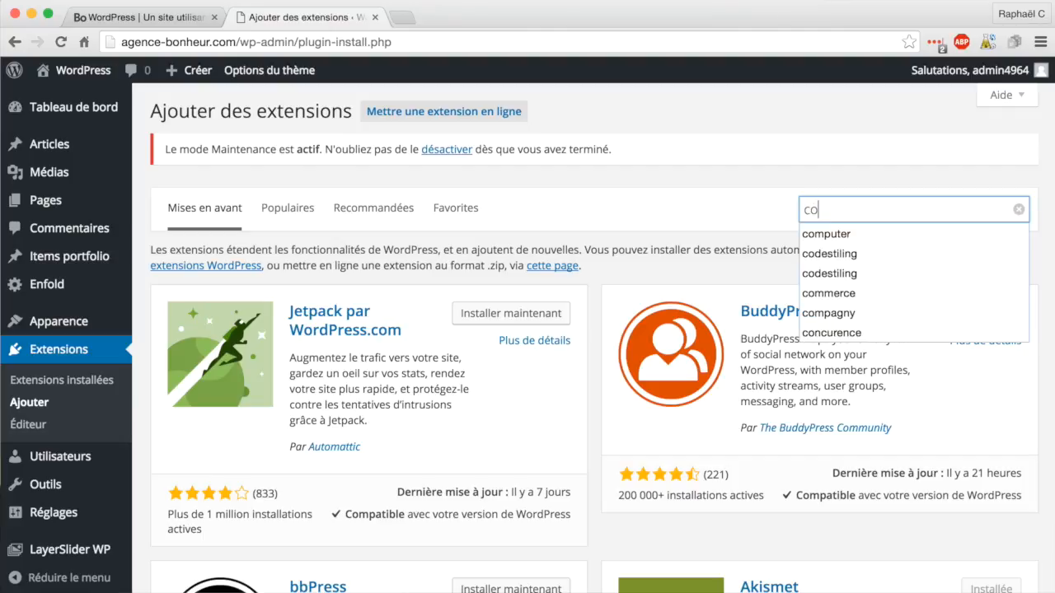
pyautogui.write('ntact form 7')
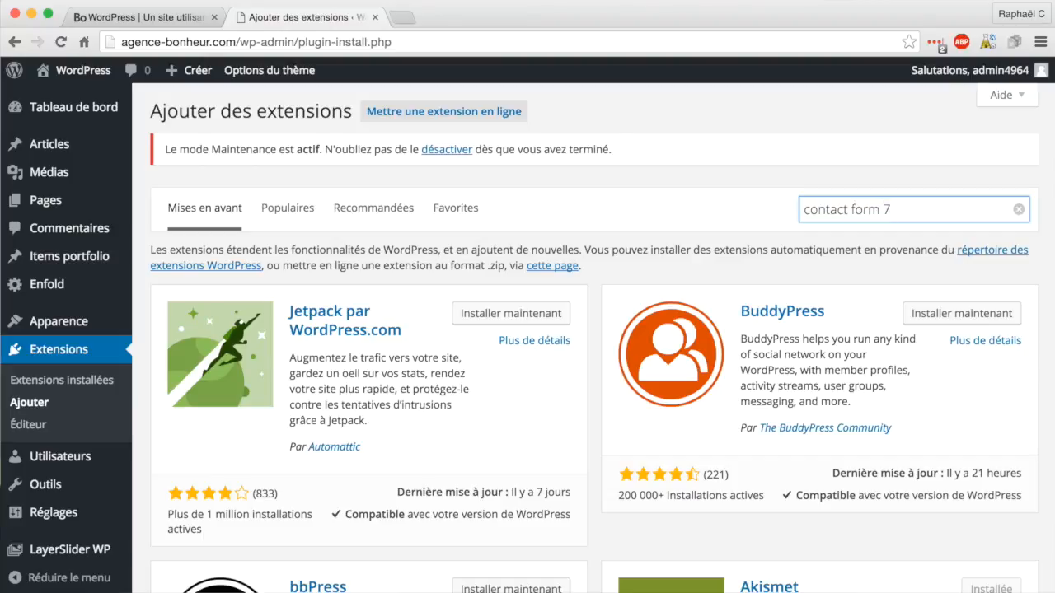
pyautogui.press('Return')
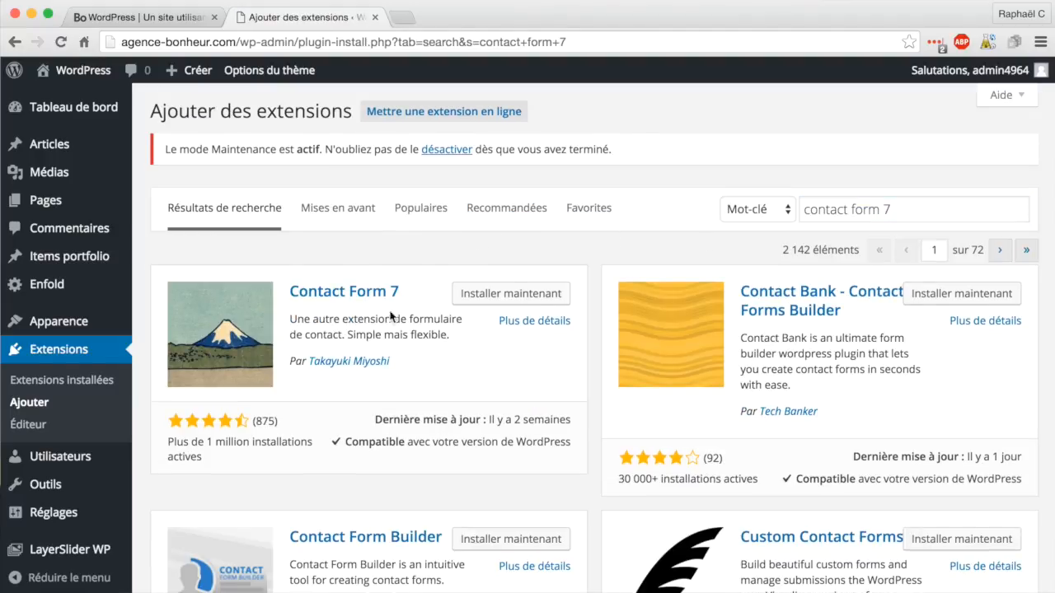
# Install the Contact Form 7 extension and activate it.
pyautogui.click(476, 300)
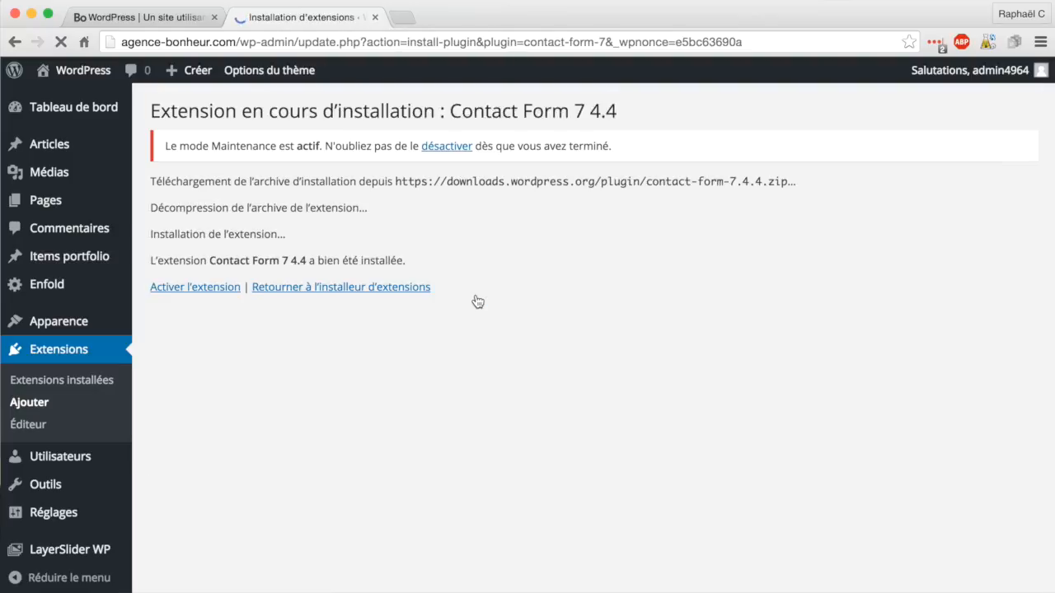
pyautogui.click(217, 290)
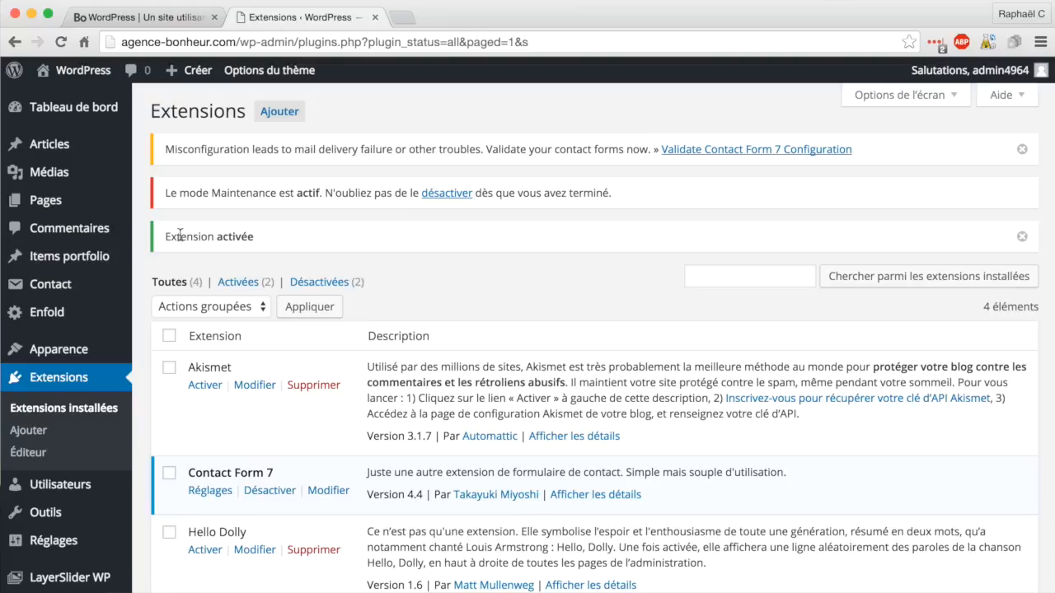
pyautogui.scroll(-1, 66, 329)
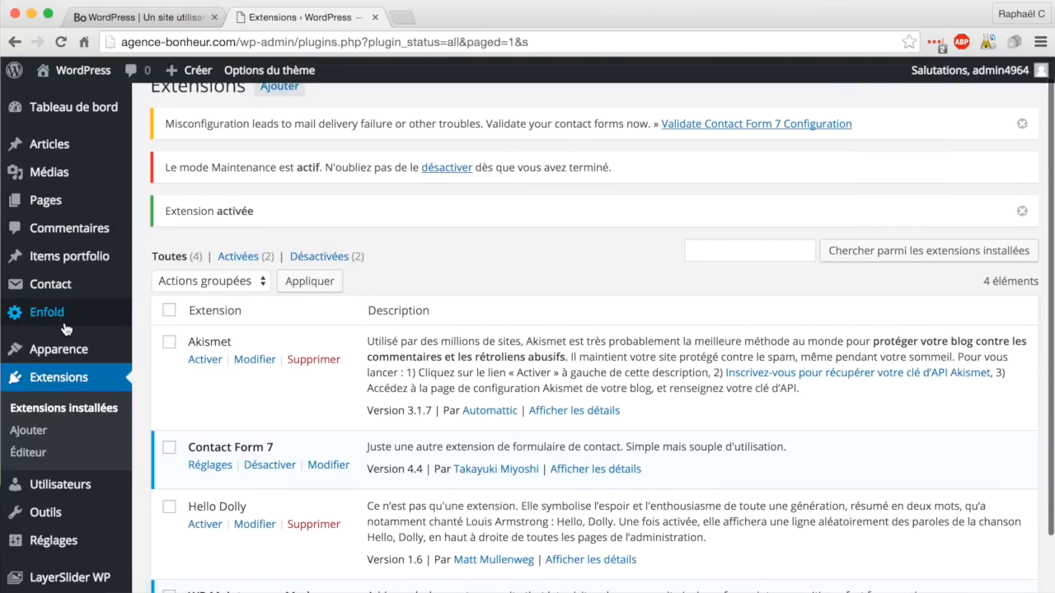
# Open the contact form "Formulaire de contact 1" for editing and review its field template.
pyautogui.moveTo(56, 355)
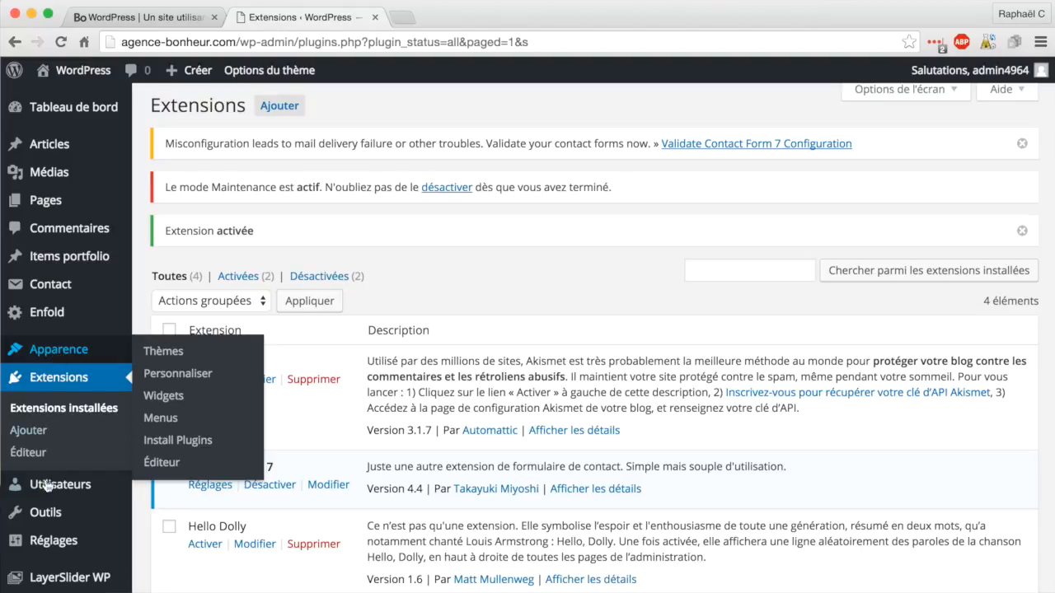
pyautogui.click(51, 285)
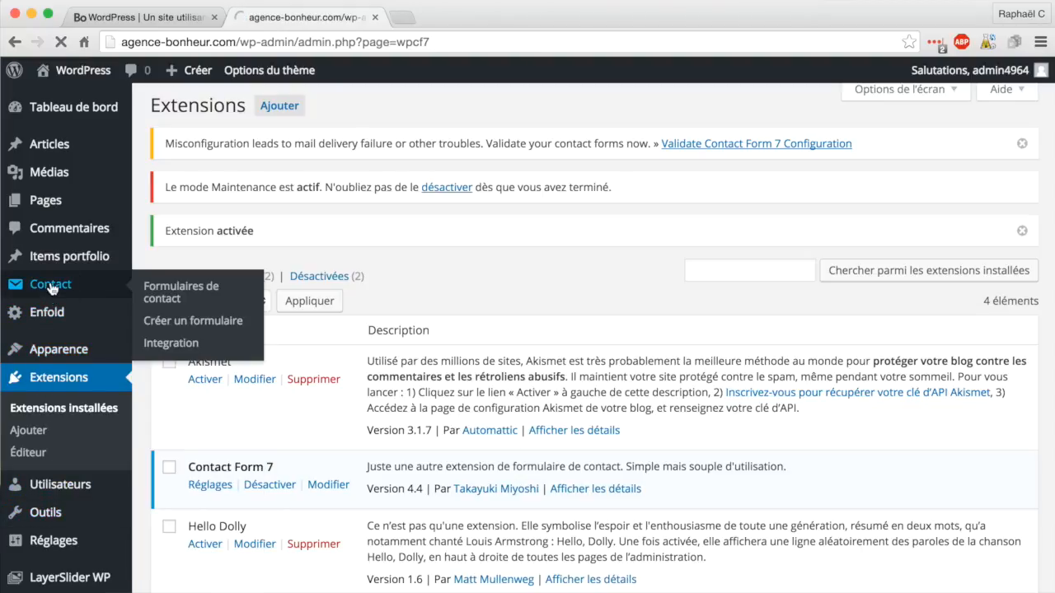
pyautogui.scroll(-2, 326, 276)
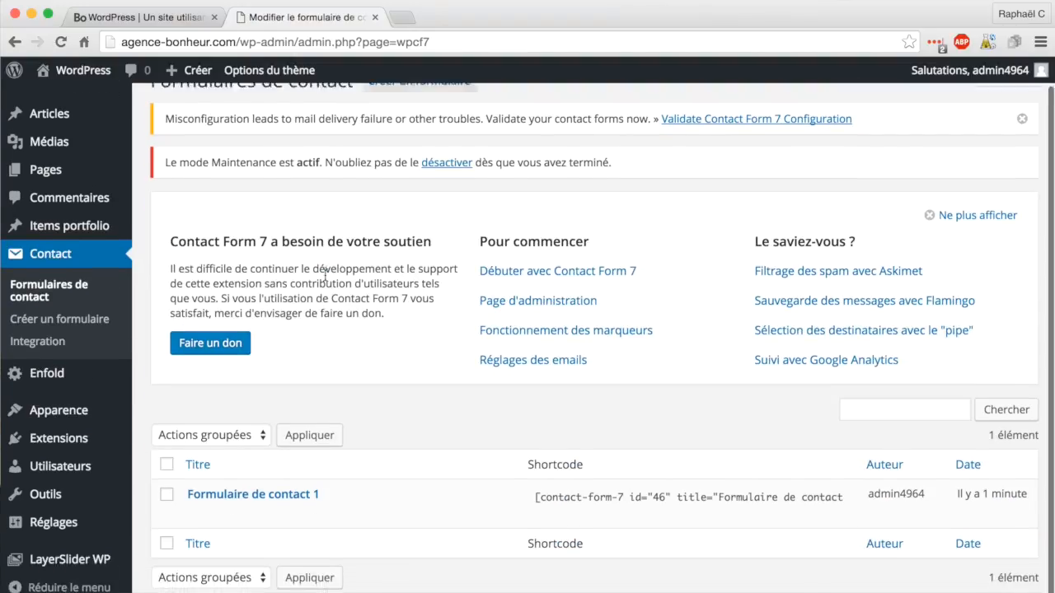
pyautogui.click(294, 486)
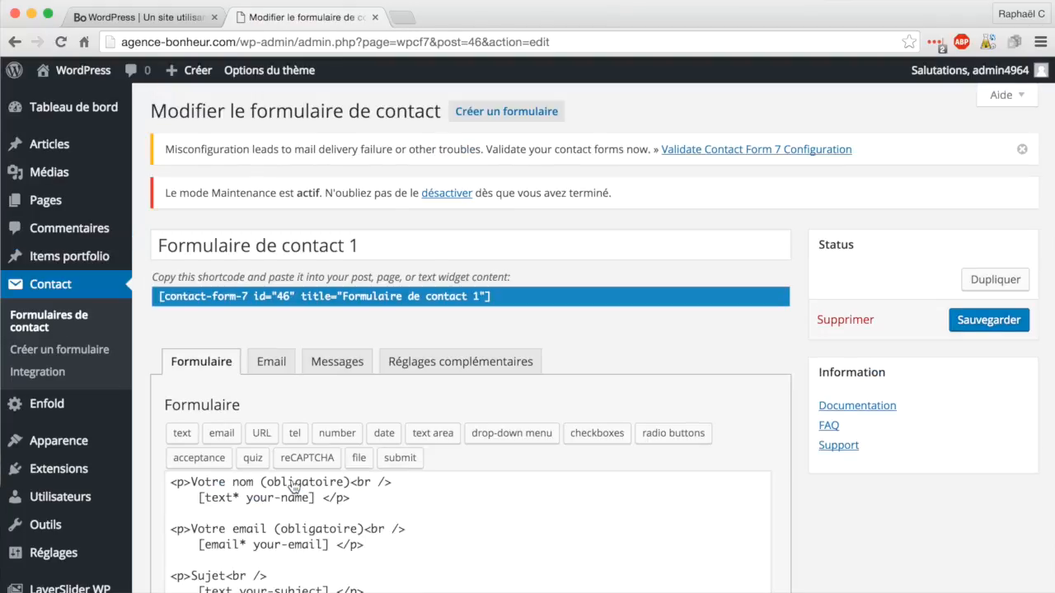
pyautogui.scroll(-5, 781, 527)
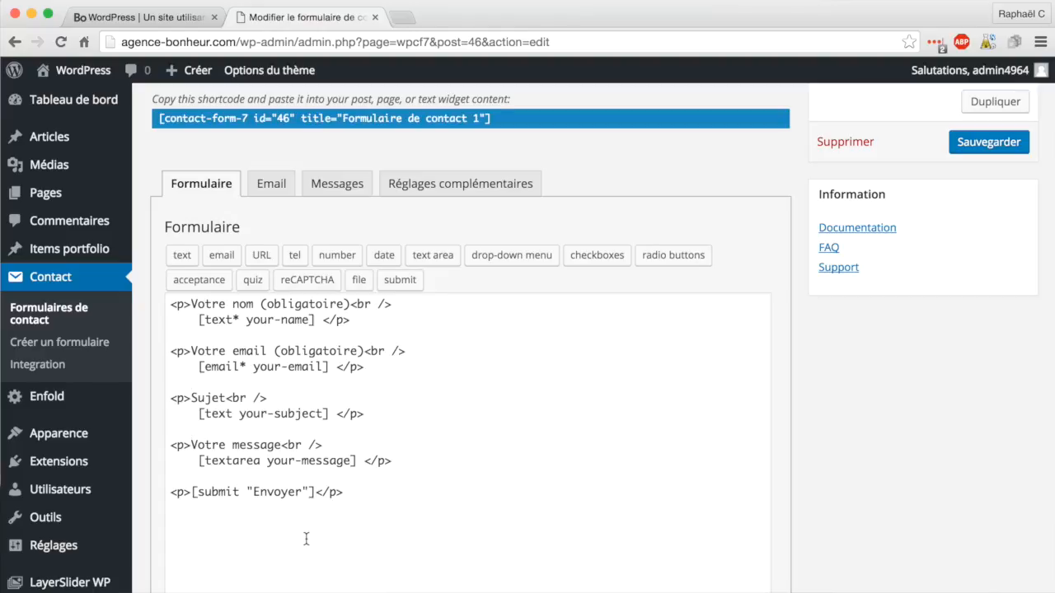
pyautogui.scroll(-3, 306, 537)
pyautogui.scroll(7, 306, 539)
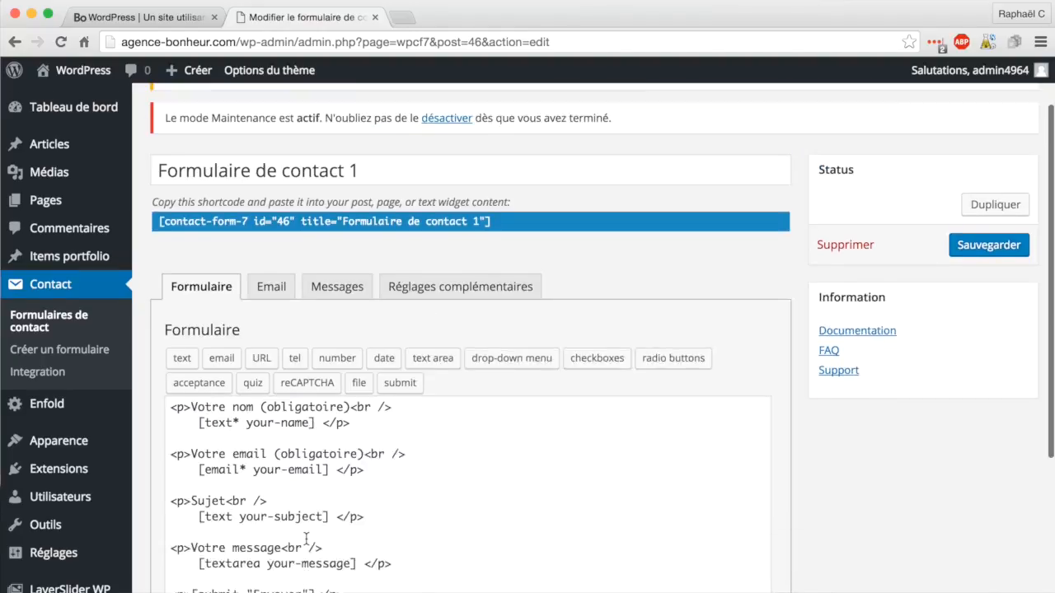
# Copy the full shortcode of "Formulaire de contact 1" and save the form.
pyautogui.click(519, 288)
pyautogui.moveTo(499, 295); pyautogui.dragTo(386, 292)
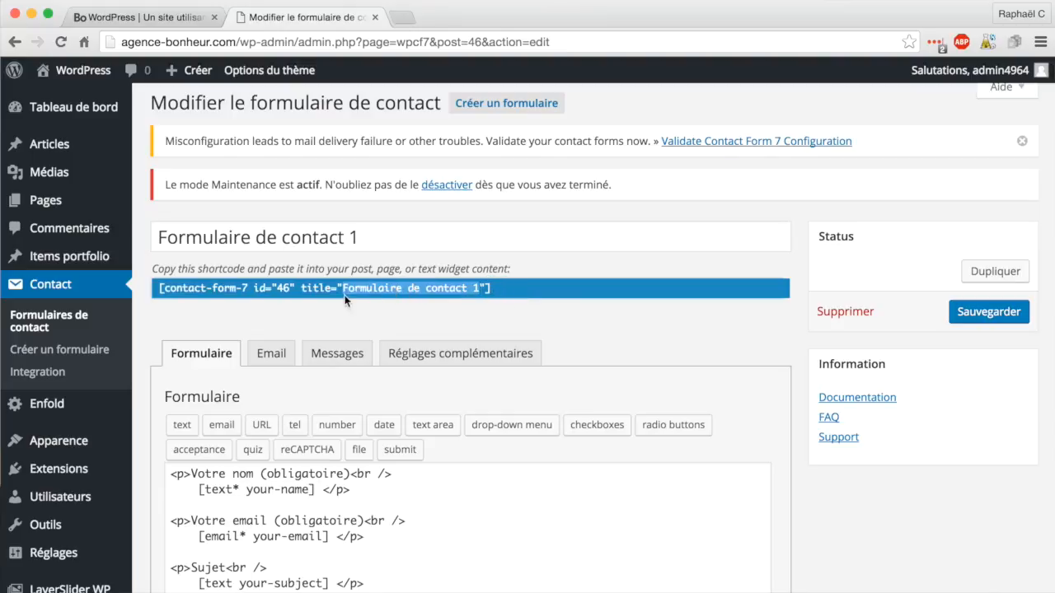
pyautogui.click(255, 297)
pyautogui.click(155, 292)
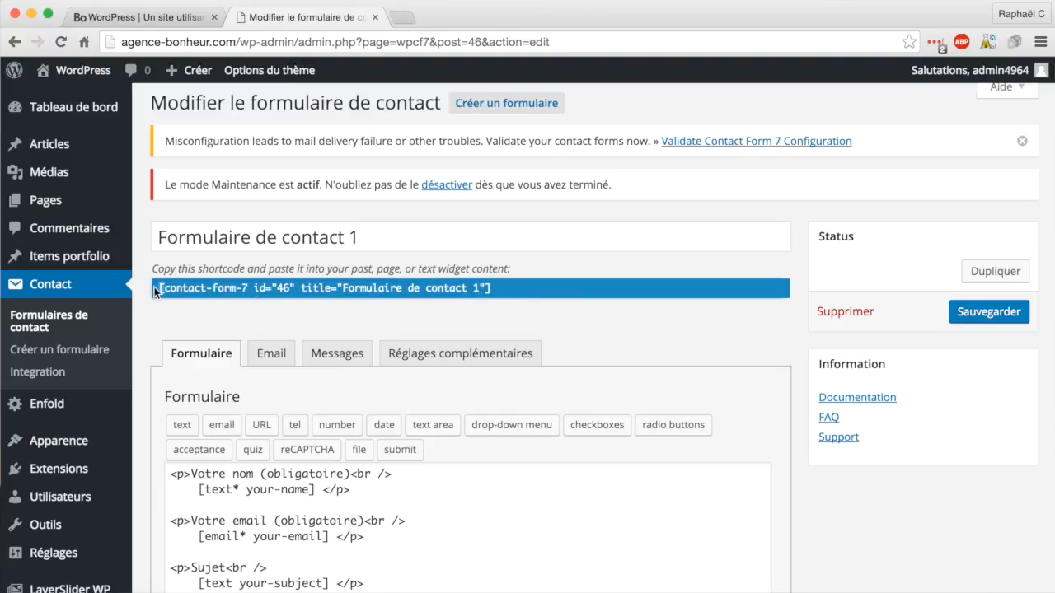
pyautogui.click(159, 291)
pyautogui.moveTo(159, 291); pyautogui.dragTo(509, 295)
pyautogui.press('super+c')
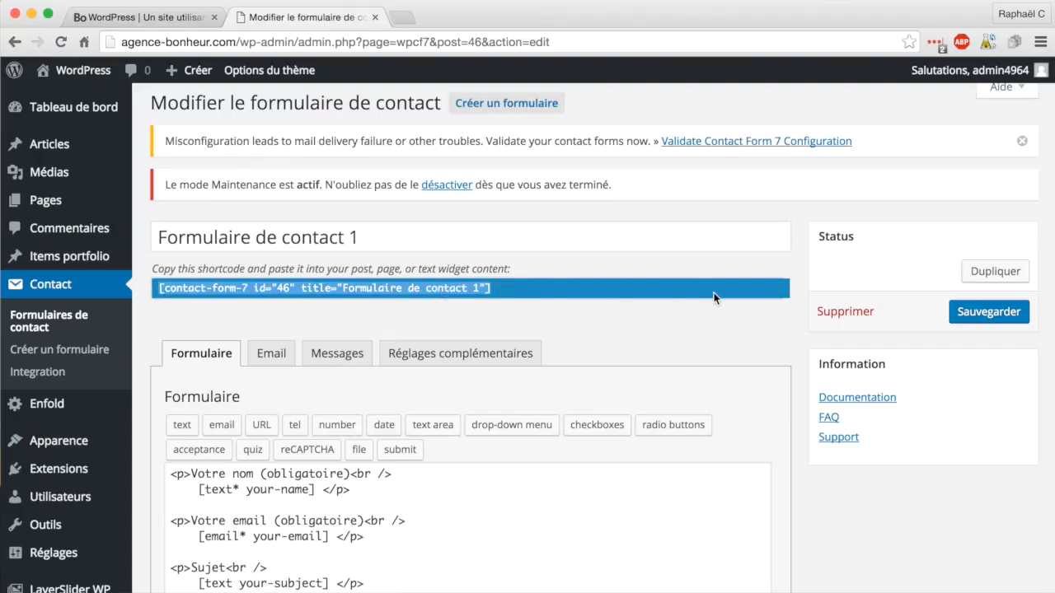
pyautogui.click(985, 313)
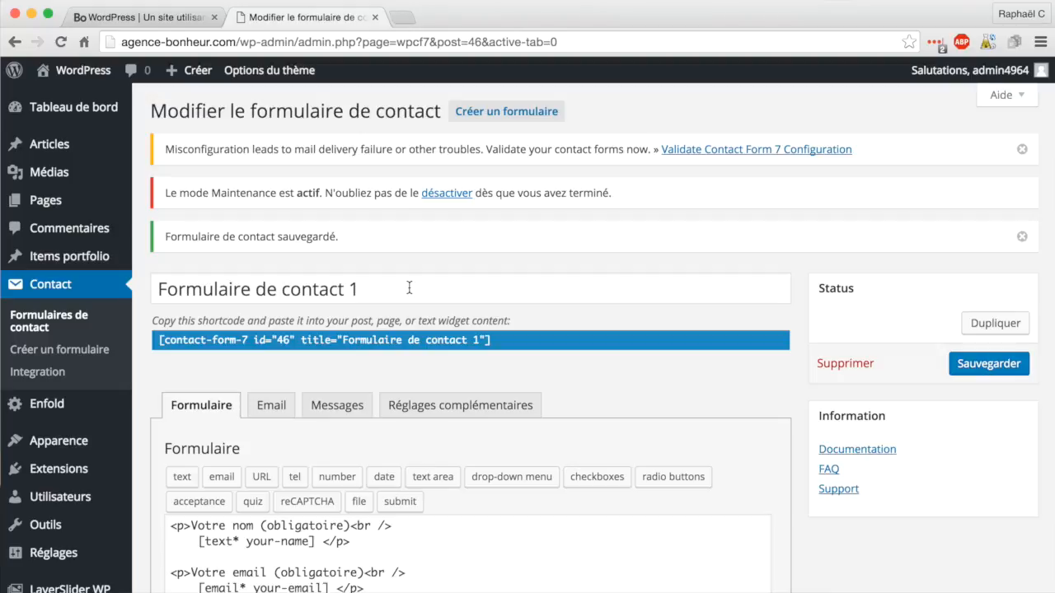
# Open the Contact page for editing and switch it to the advanced Avia layout editor.
pyautogui.click(51, 206)
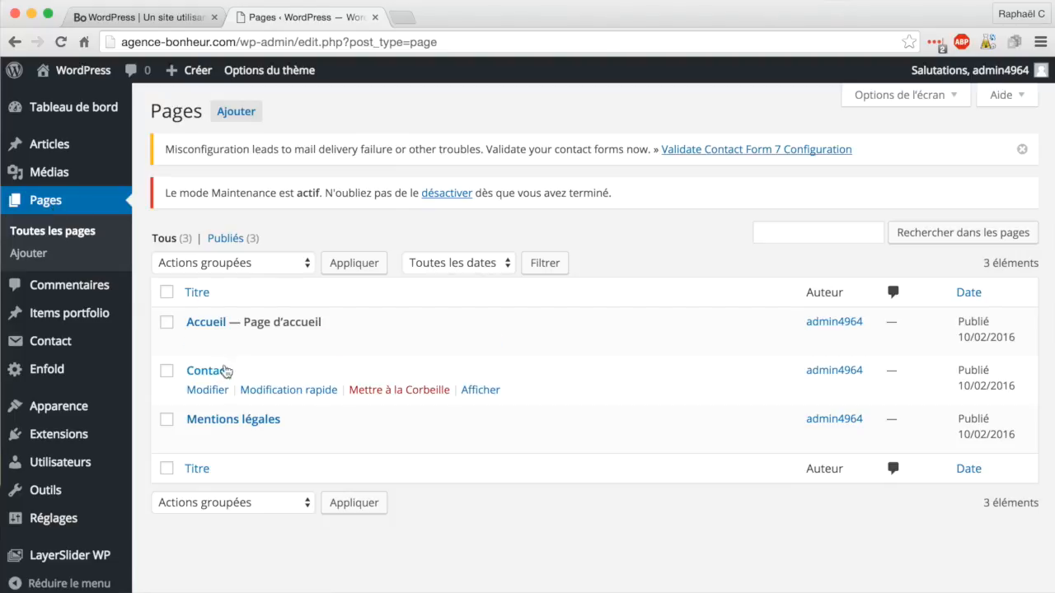
pyautogui.click(216, 373)
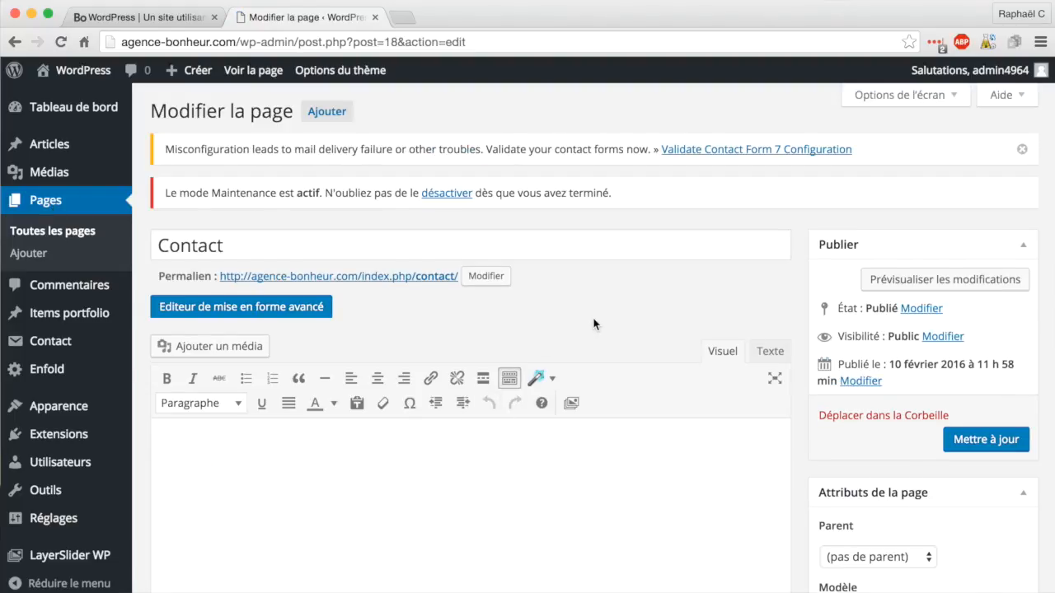
pyautogui.scroll(-2, 798, 312)
pyautogui.scroll(1, 798, 312)
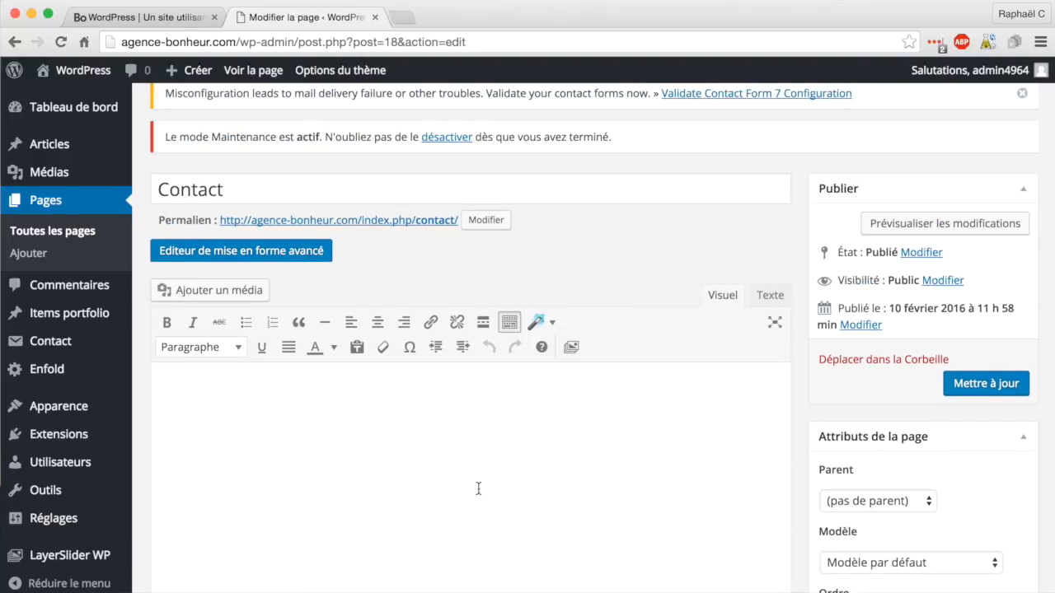
pyautogui.click(296, 259)
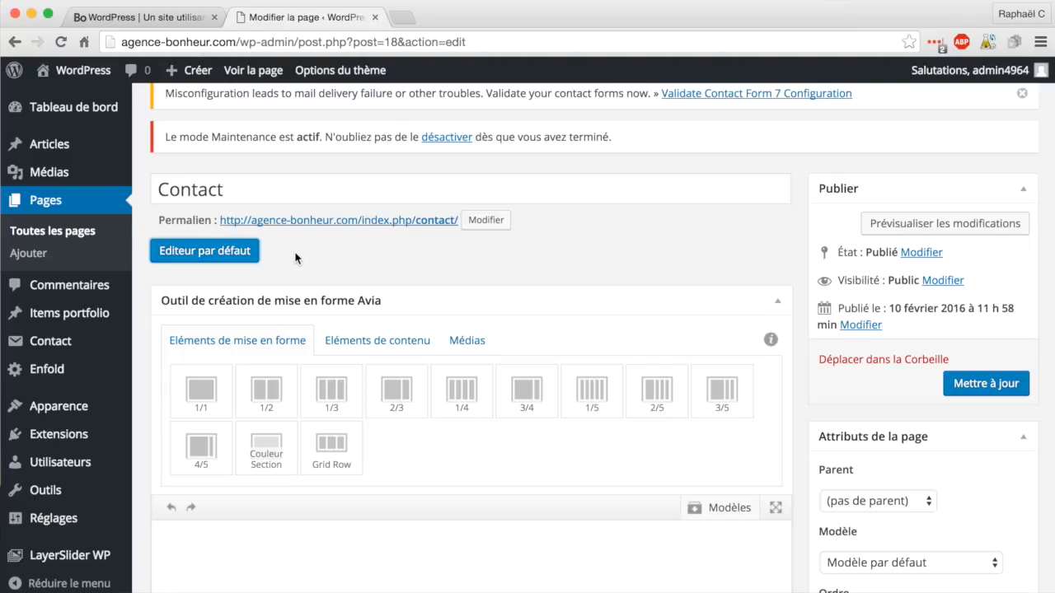
# Add a 1/1 column to the Contact page, place a "Bloc de texte" inside it and open that block's content for editing.
pyautogui.scroll(-3, 804, 261)
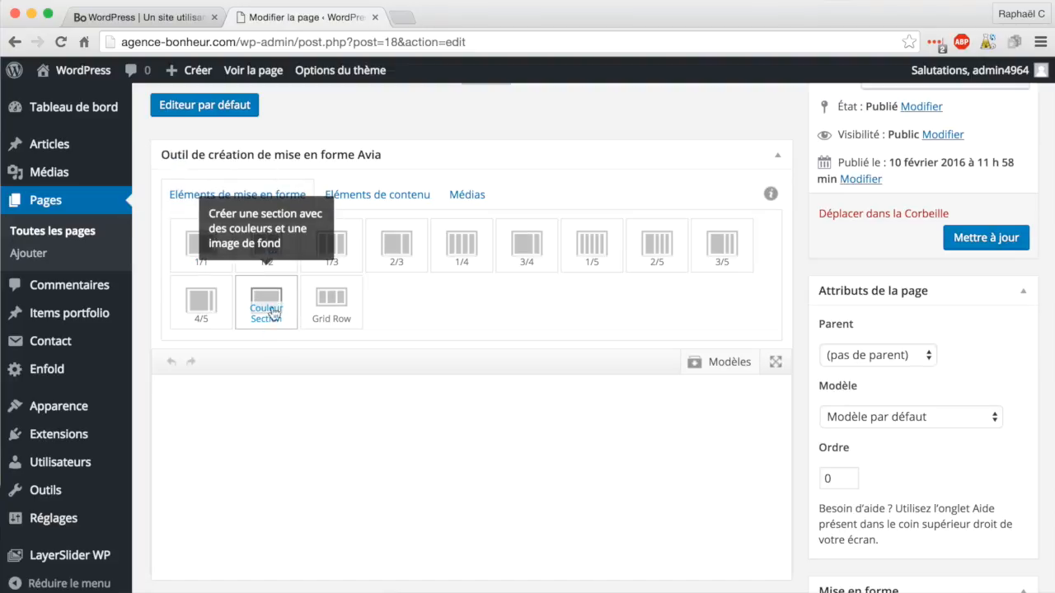
pyautogui.click(200, 246)
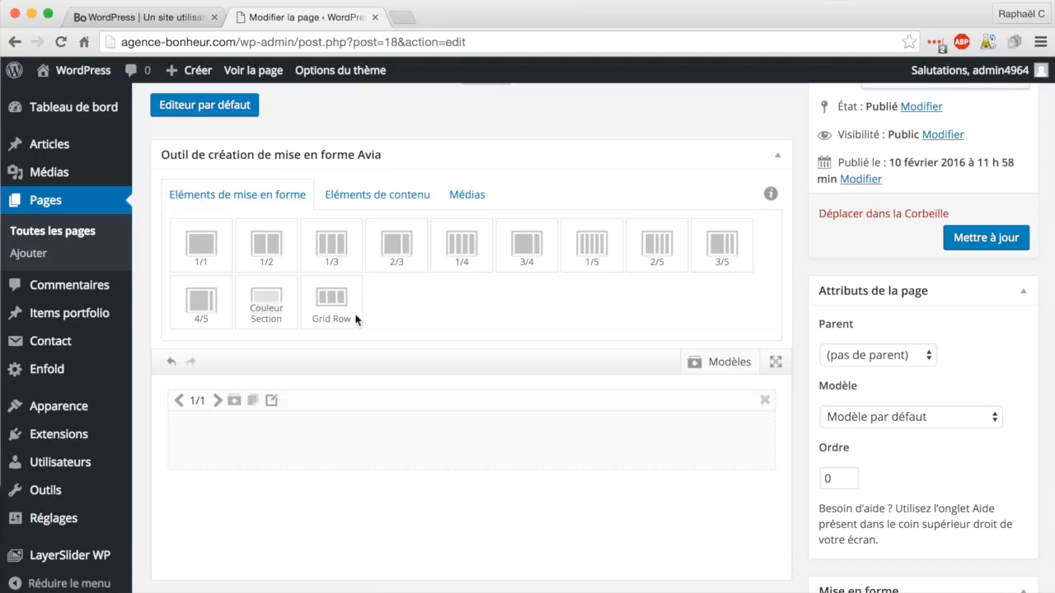
pyautogui.click(368, 194)
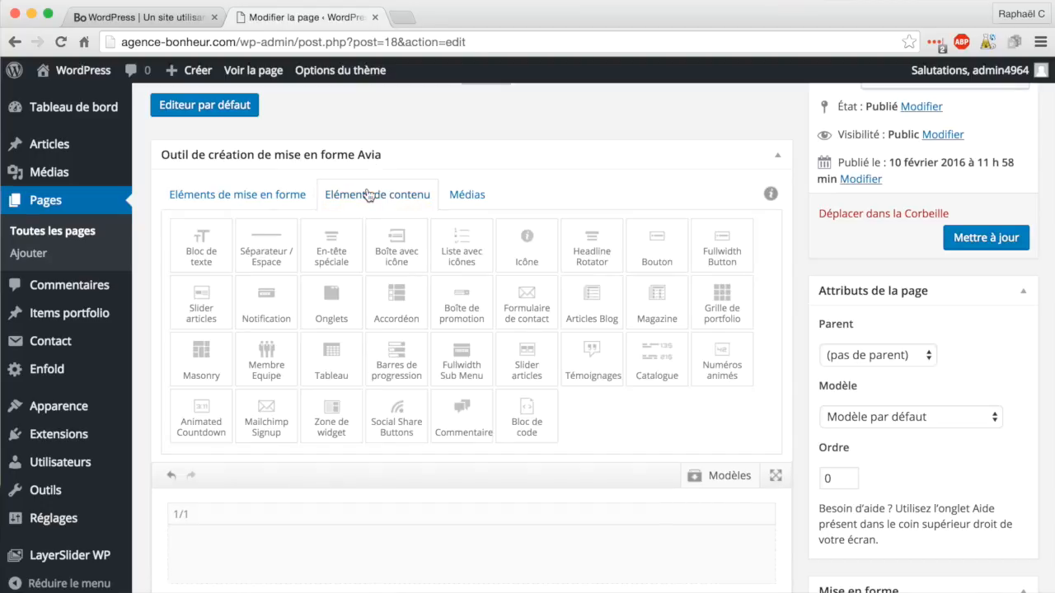
pyautogui.moveTo(202, 242); pyautogui.dragTo(317, 556)
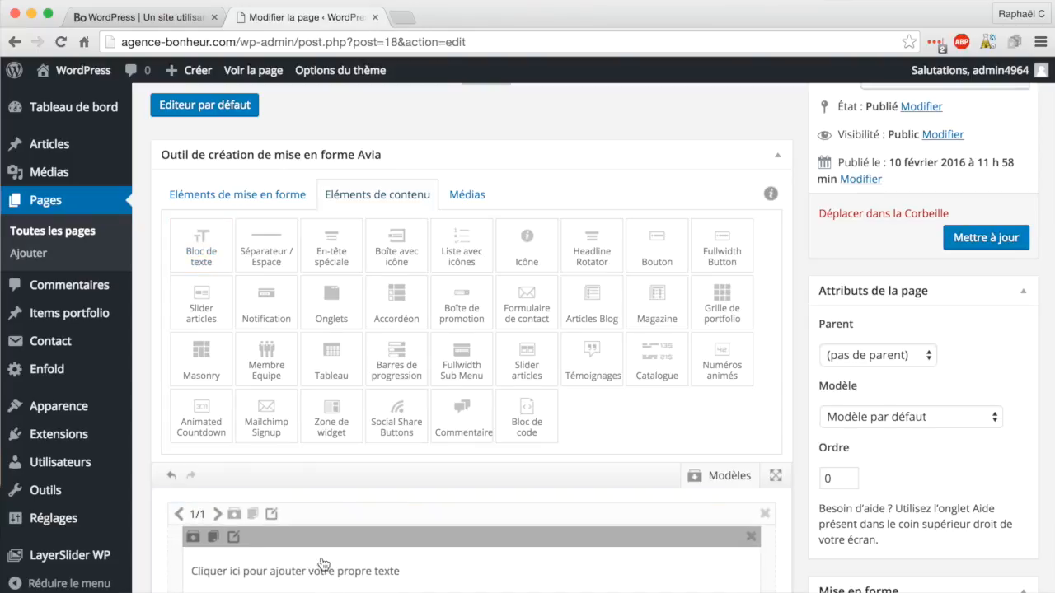
pyautogui.scroll(-3, 323, 564)
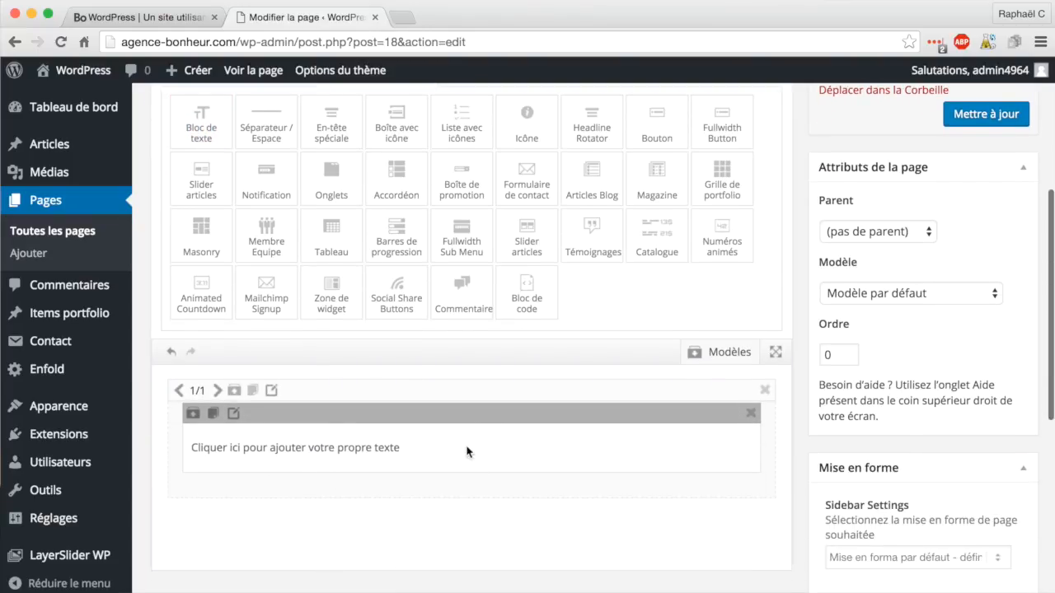
pyautogui.click(467, 452)
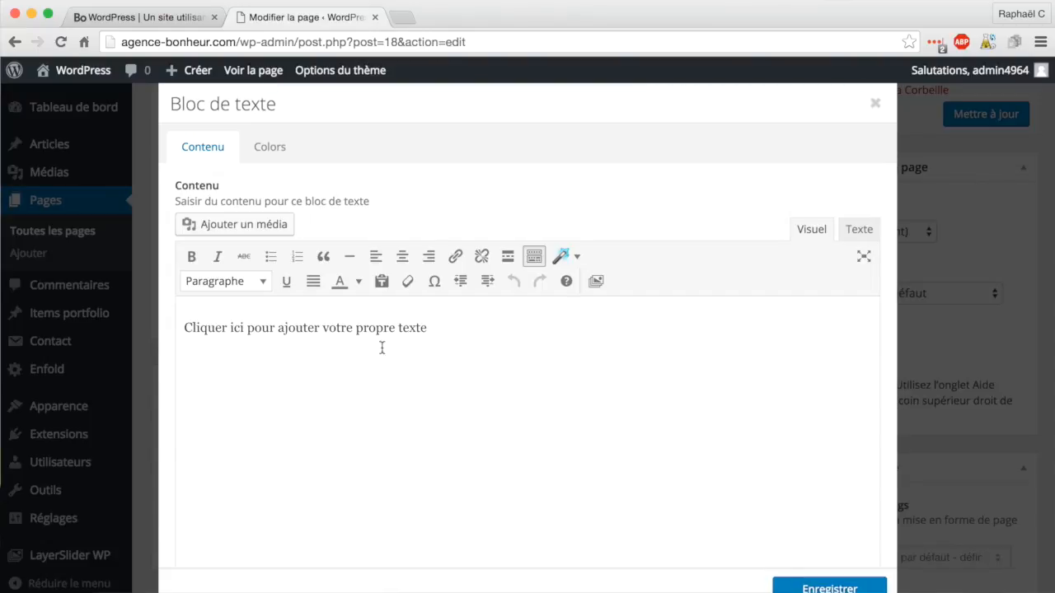
# Replace the text block's placeholder with "Remplissez le formulaire de contact pour nous envoyer votre message:" and paste the copied contact form shortcode on a new line.
pyautogui.tripleClick(256, 331)
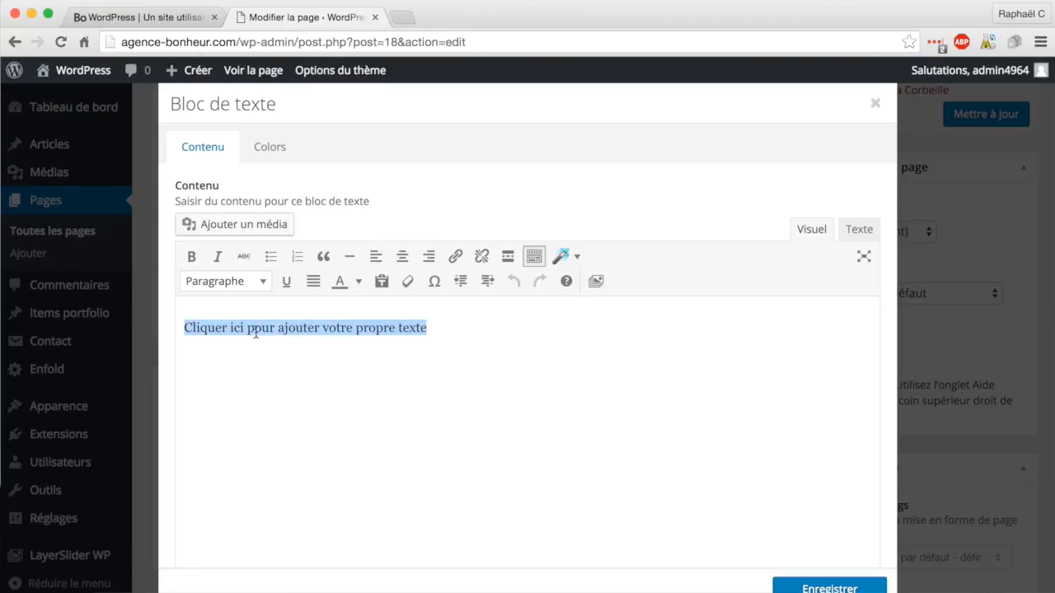
pyautogui.write('Rem')
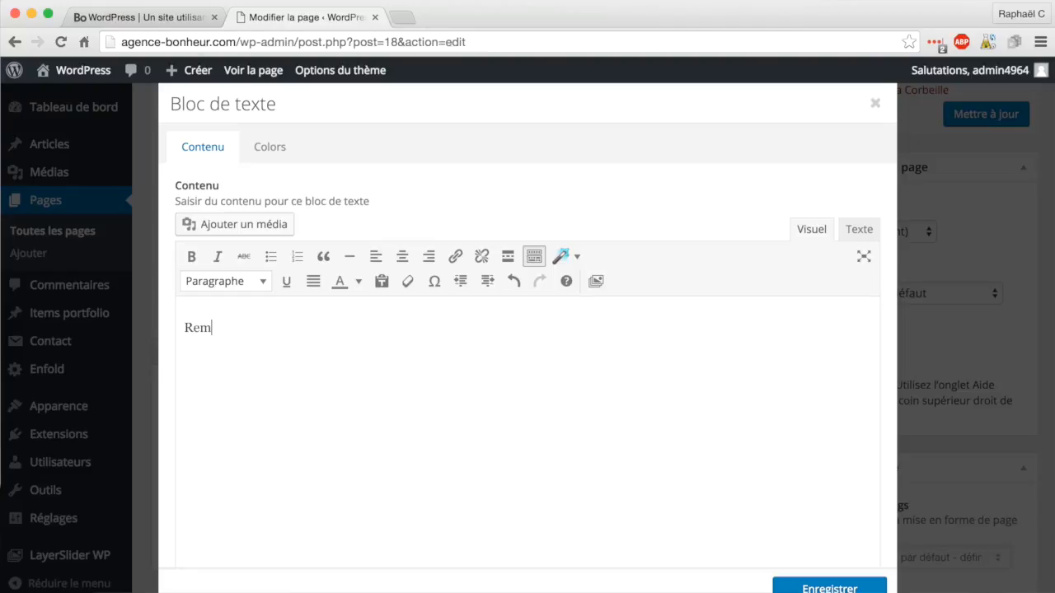
pyautogui.write('plissez le form')
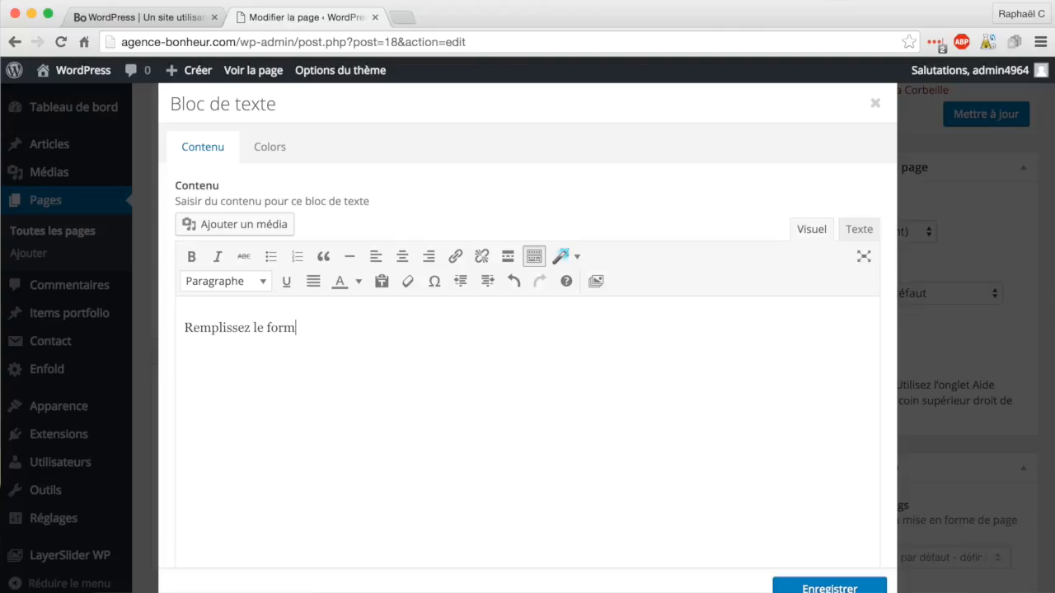
pyautogui.write('ulaire de contact po')
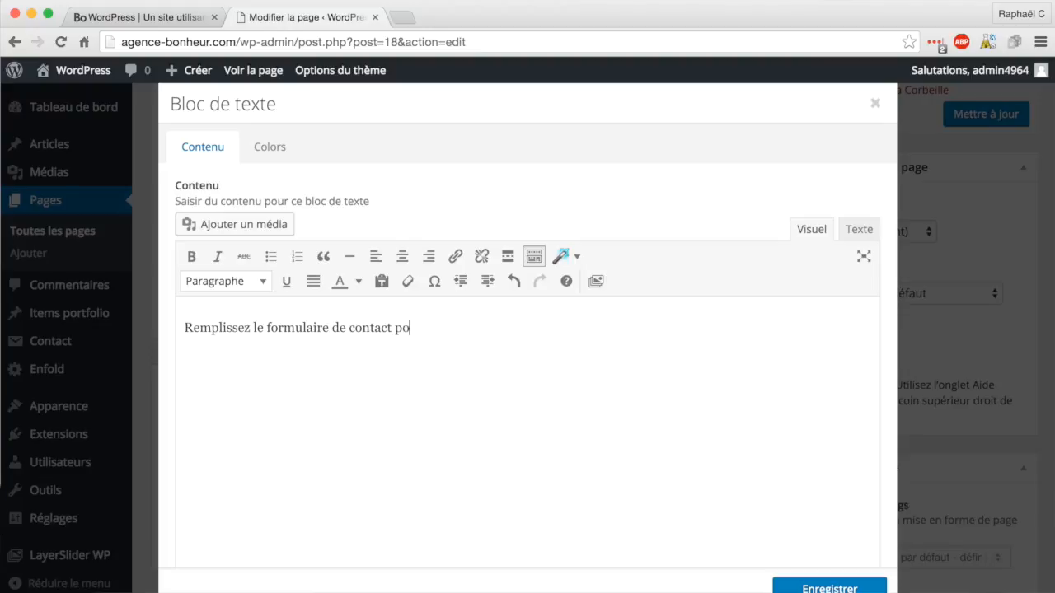
pyautogui.write('ur nous envoyer vo')
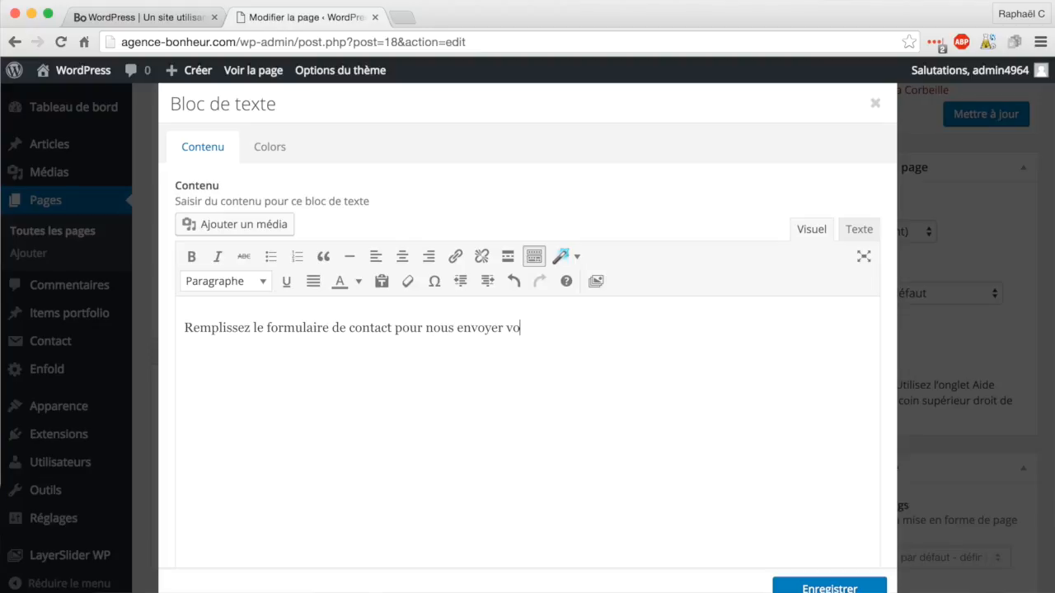
pyautogui.write('tre message:')
pyautogui.press('Return')
pyautogui.press('super+v')
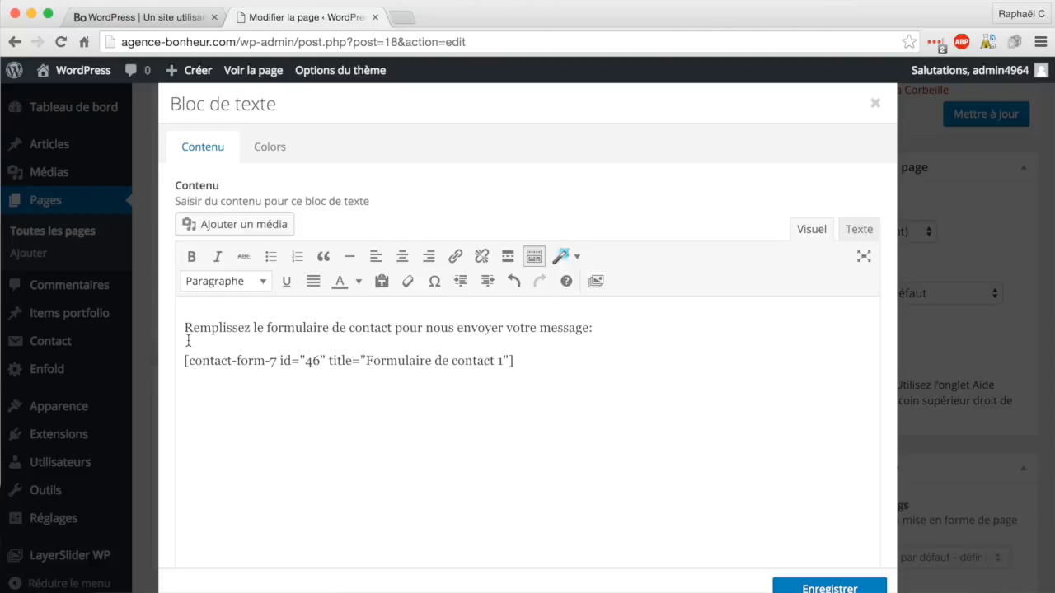
# Centre the intro sentence and the form shortcode, and save the text block.
pyautogui.moveTo(186, 329); pyautogui.dragTo(532, 366)
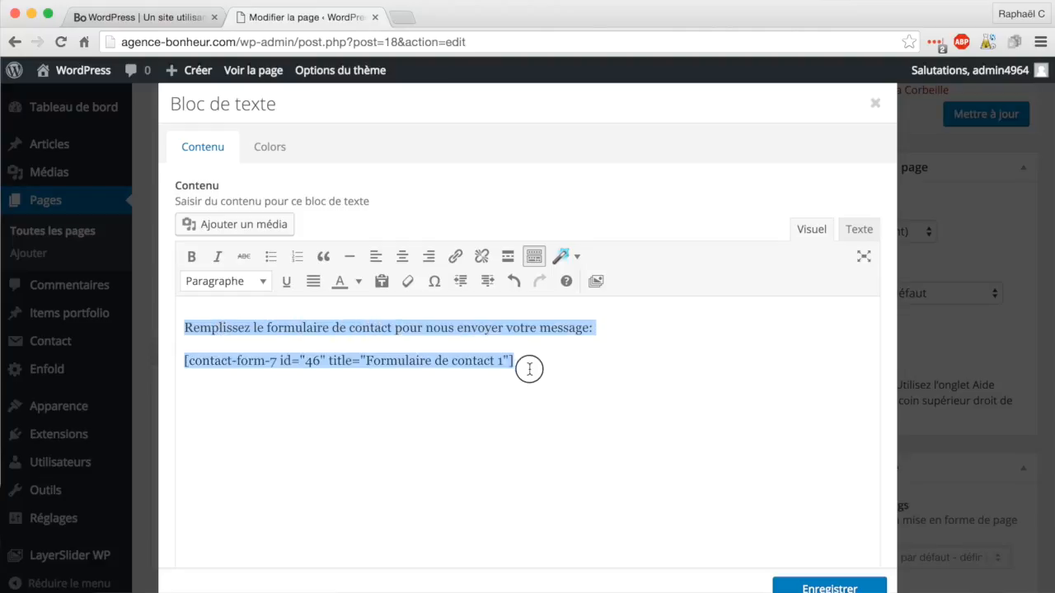
pyautogui.click(403, 257)
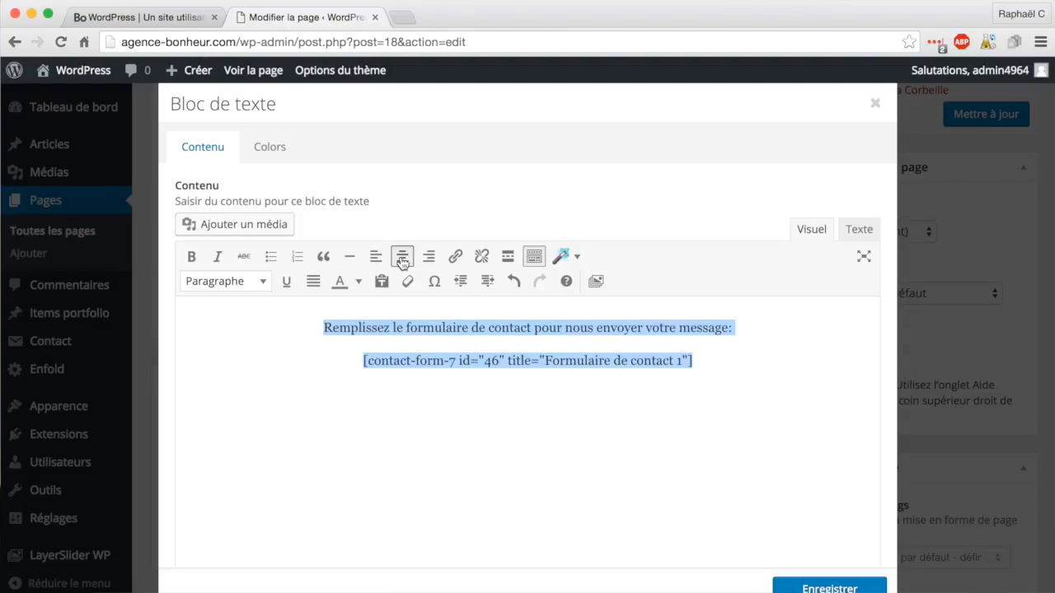
pyautogui.click(780, 478)
pyautogui.click(829, 588)
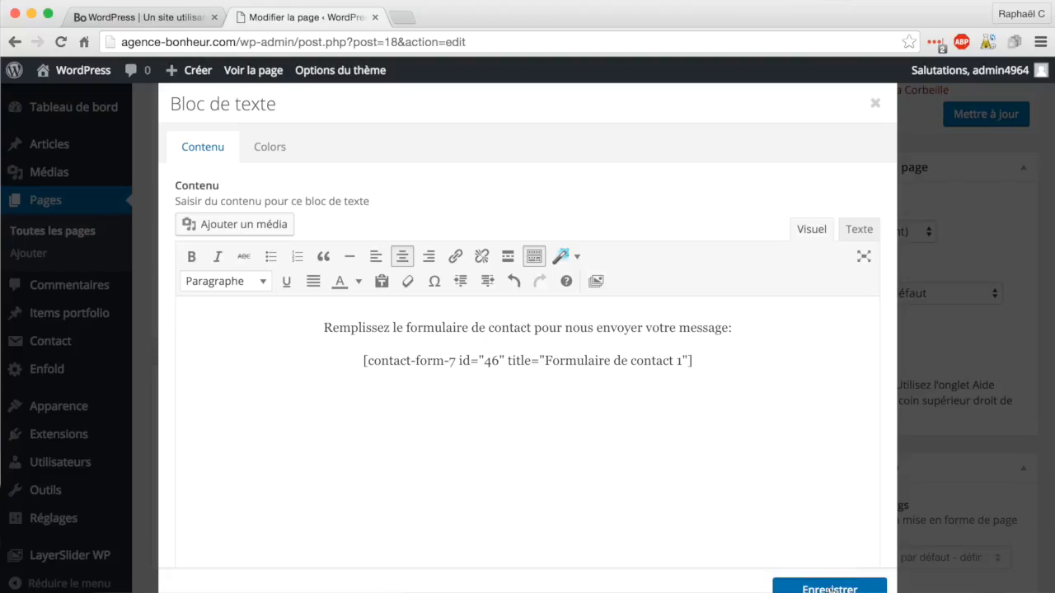
# Update the Contact page and view the published version to check the form's layout.
pyautogui.click(969, 114)
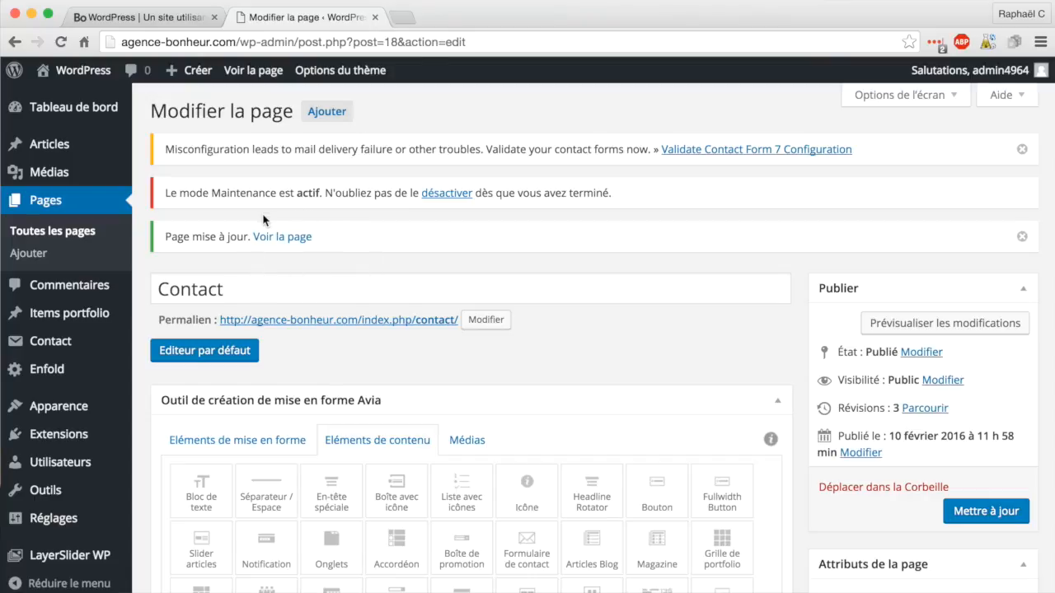
pyautogui.moveTo(72, 74)
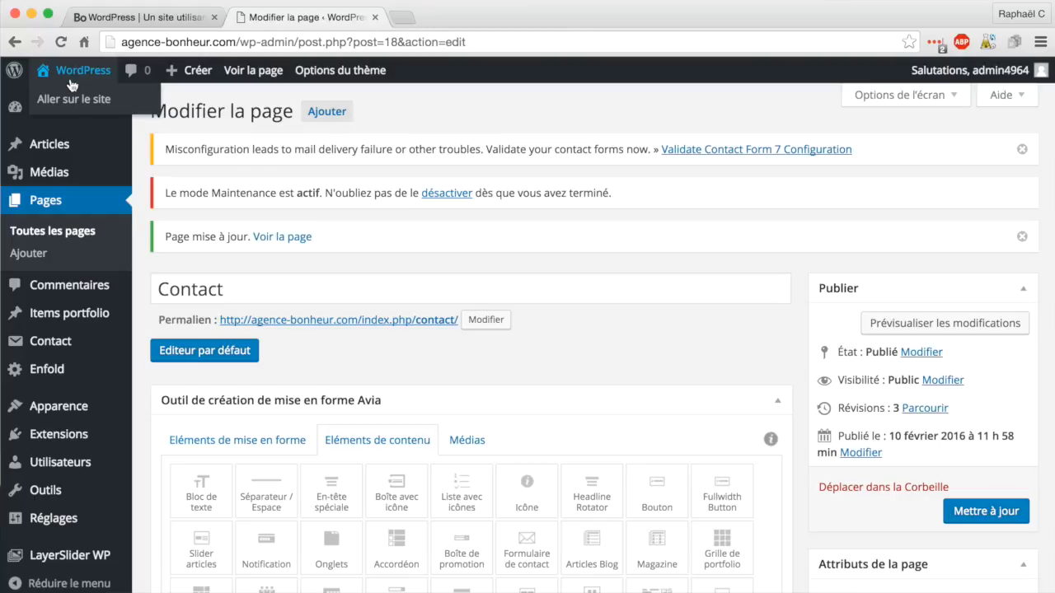
pyautogui.click(287, 245)
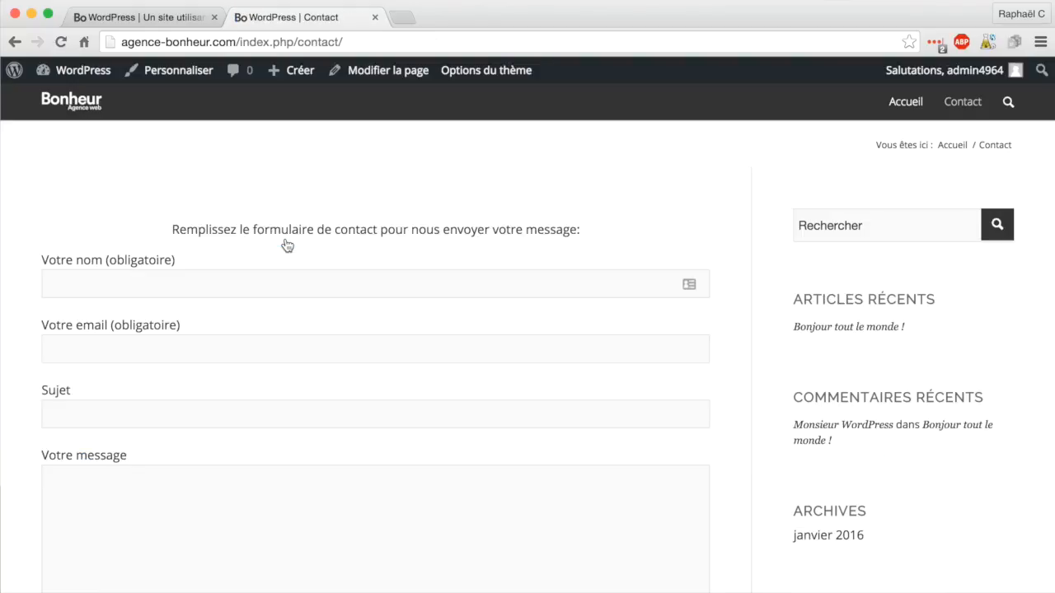
pyautogui.scroll(-3, 297, 337)
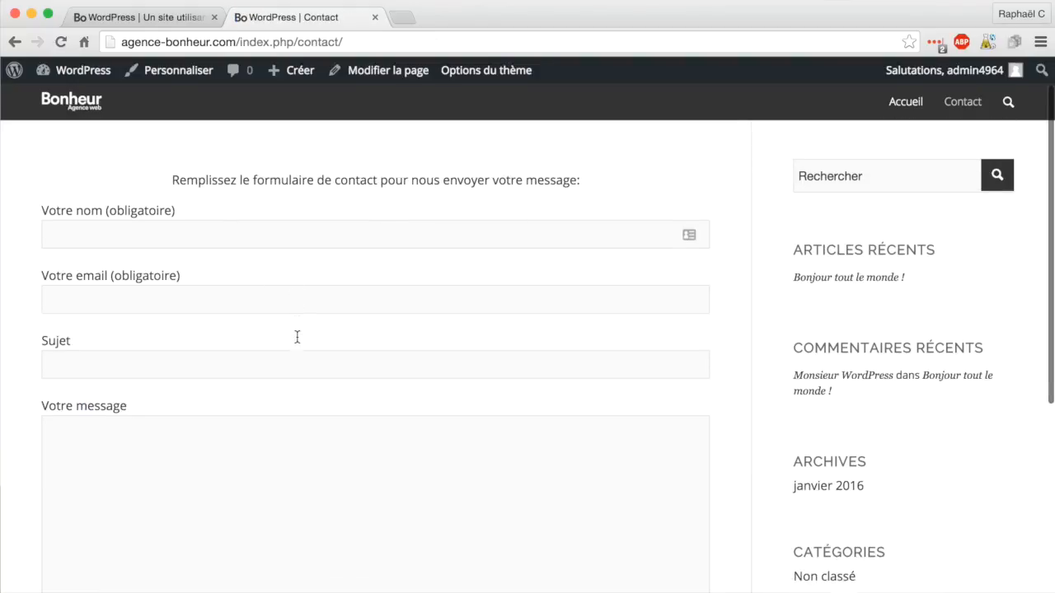
pyautogui.scroll(3, 297, 337)
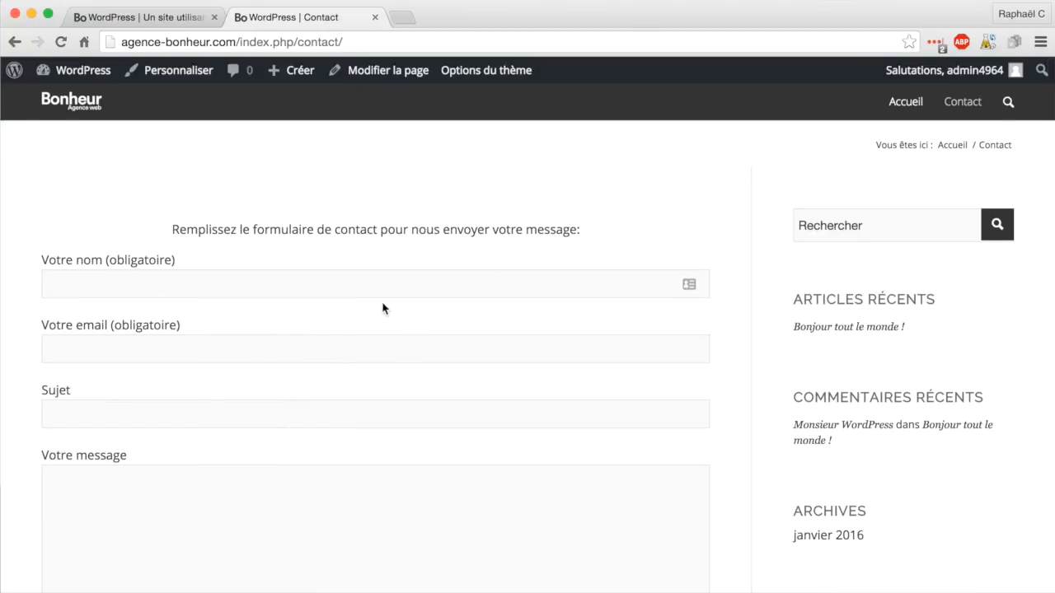
# Close the other site tab and reopen the Contact page for editing.
pyautogui.click(161, 22)
pyautogui.hotkey('ctrl', 'Tab')
pyautogui.click(215, 17)
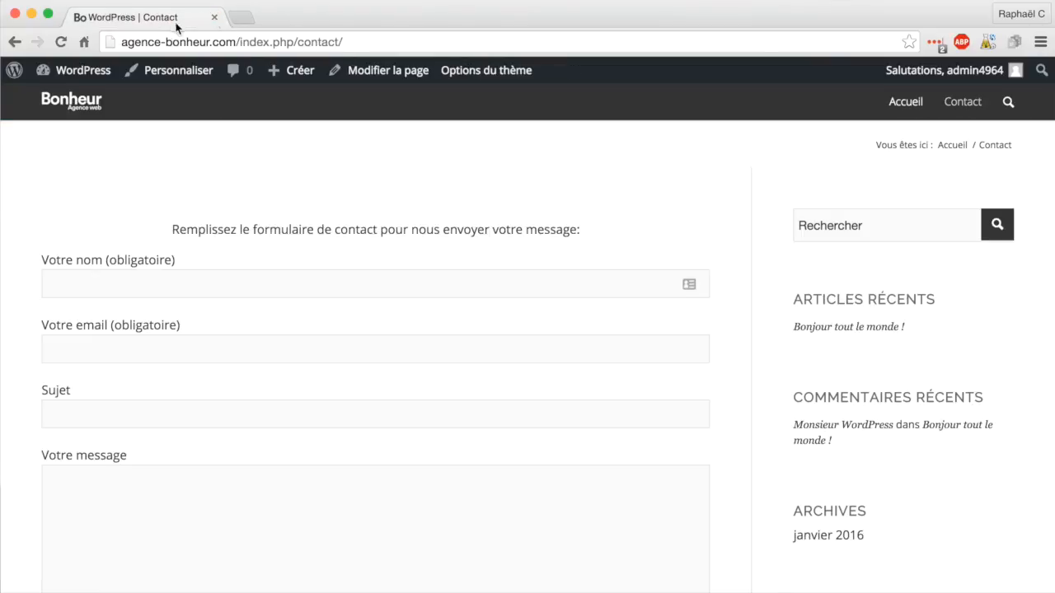
pyautogui.click(398, 76)
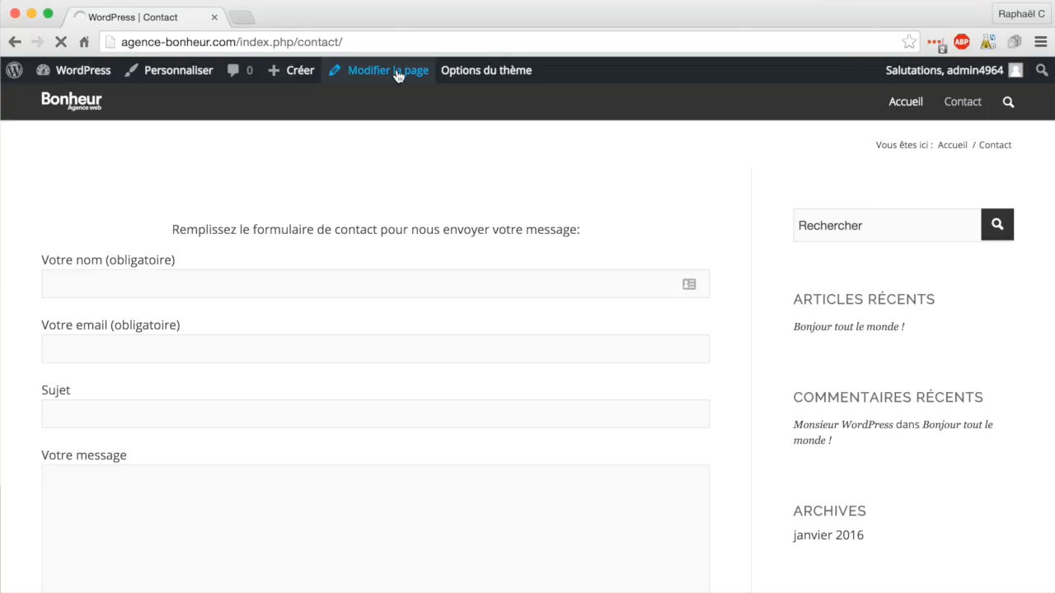
# Add three 1/3 columns below the existing 1/1 column in the Contact page's Avia layout.
pyautogui.scroll(-2, 426, 347)
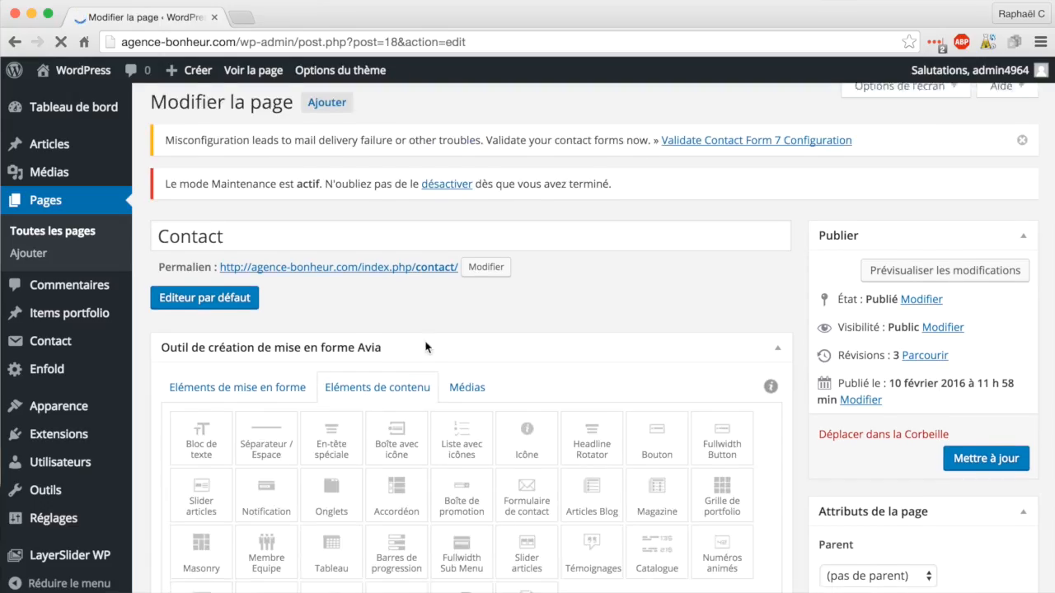
pyautogui.scroll(-6, 427, 347)
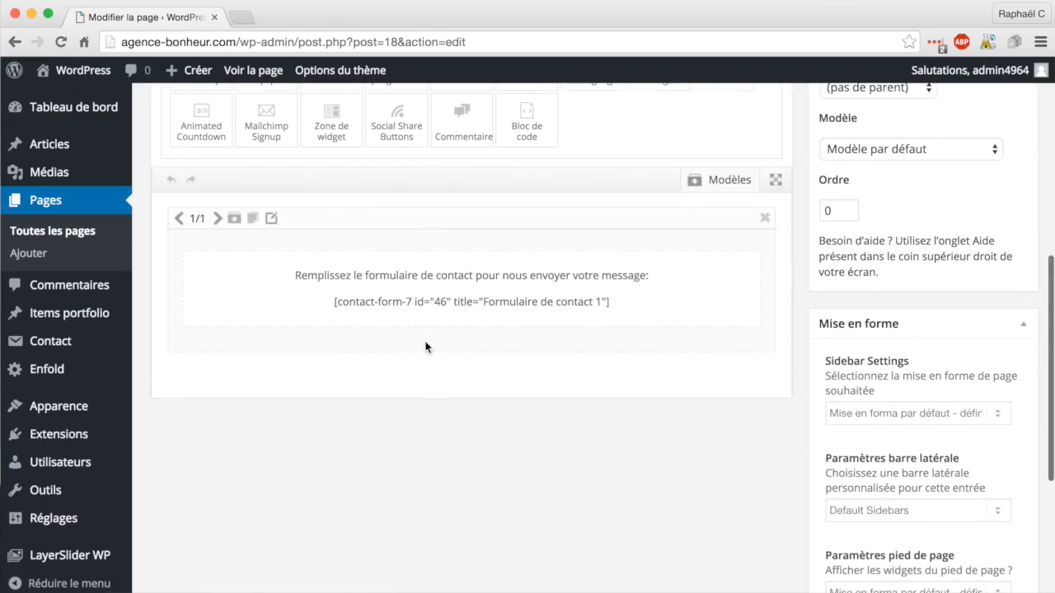
pyautogui.scroll(-2, 393, 208)
pyautogui.scroll(1, 393, 213)
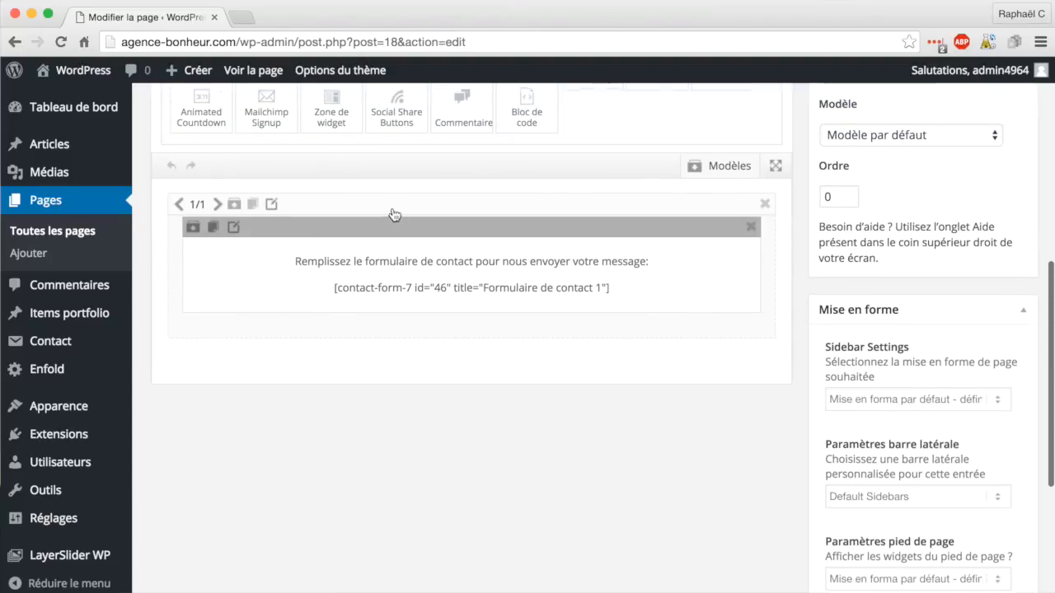
pyautogui.scroll(4, 363, 221)
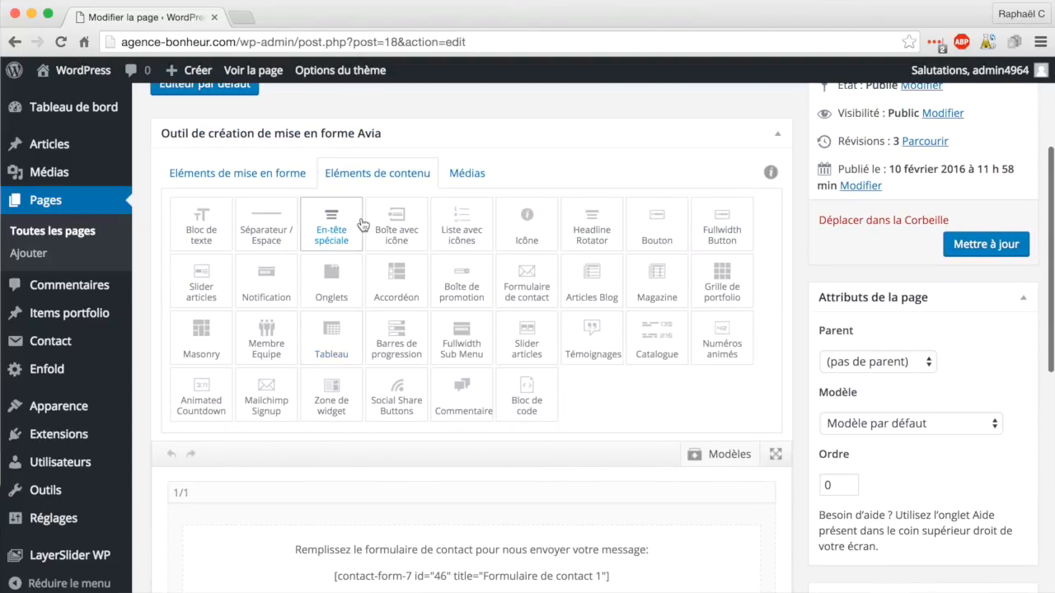
pyautogui.click(275, 175)
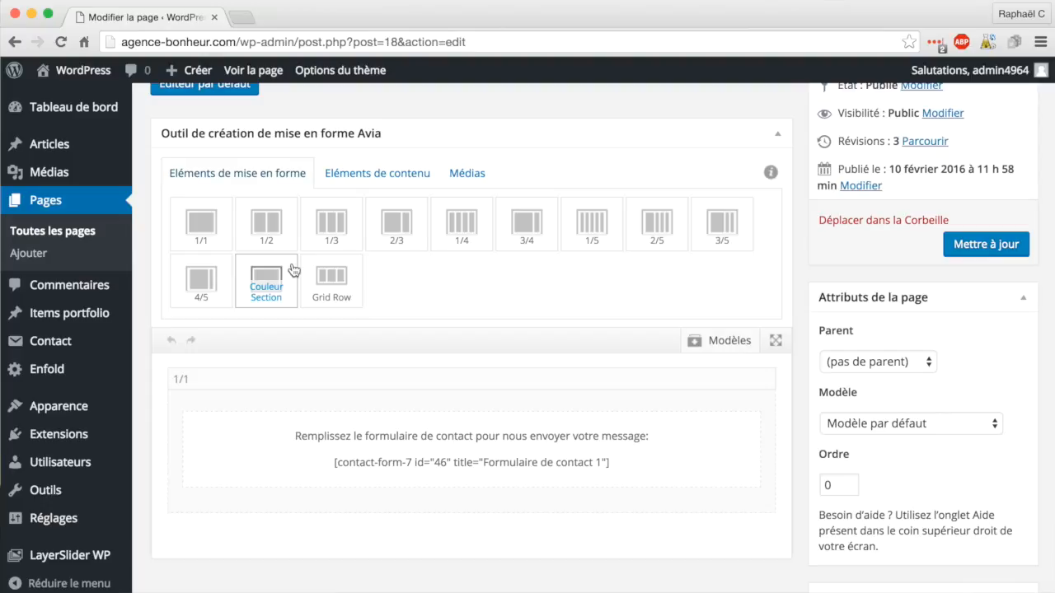
pyautogui.click(328, 231)
pyautogui.click(329, 231)
pyautogui.click(329, 231)
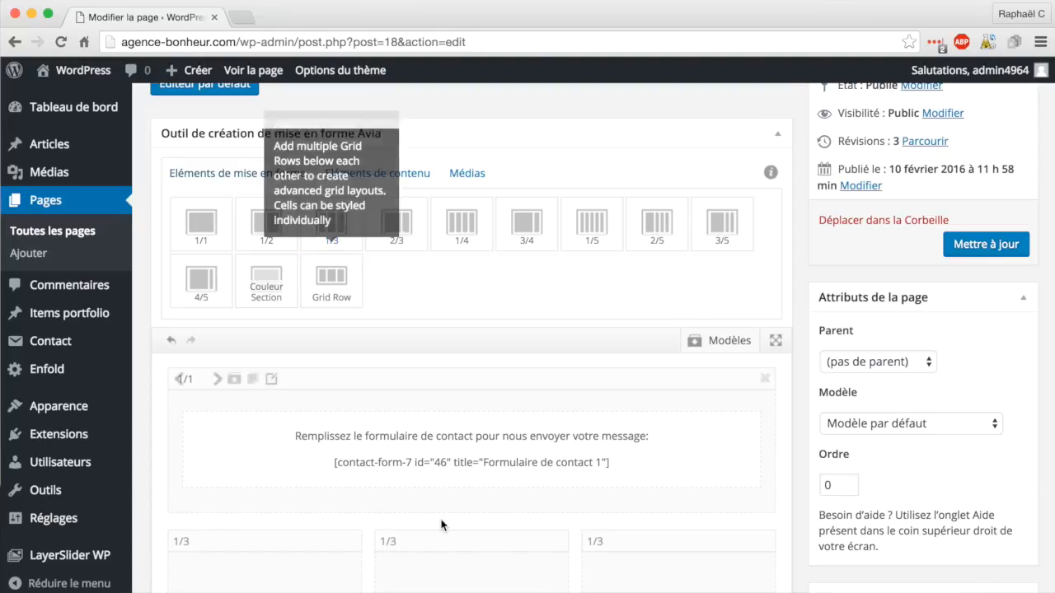
pyautogui.scroll(-2, 441, 526)
pyautogui.scroll(-2, 441, 525)
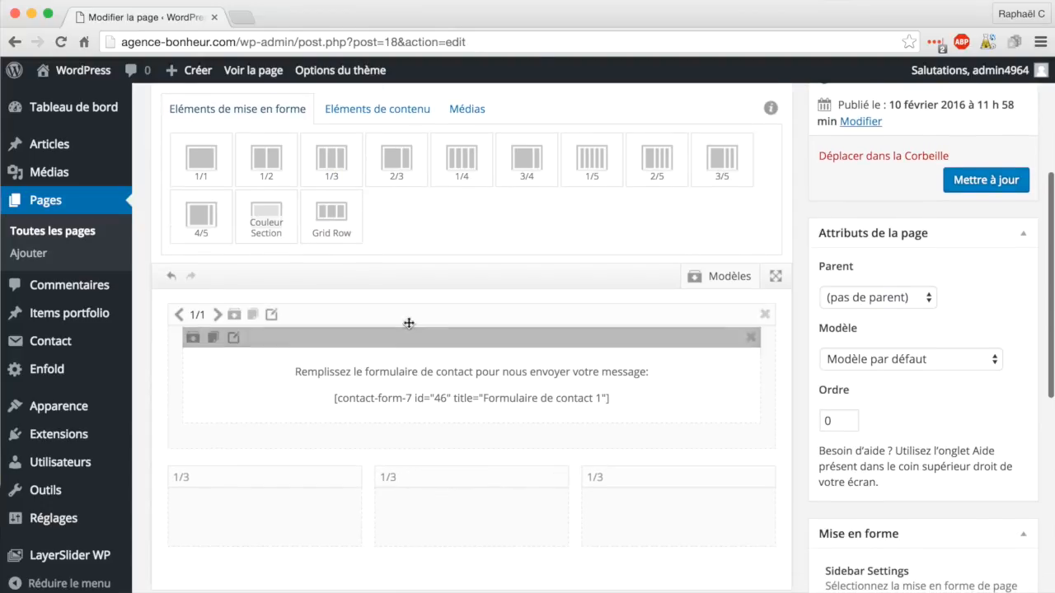
# Move the form's text block into the middle 1/3 column and delete the emptied 1/1 column.
pyautogui.moveTo(413, 331); pyautogui.dragTo(420, 505)
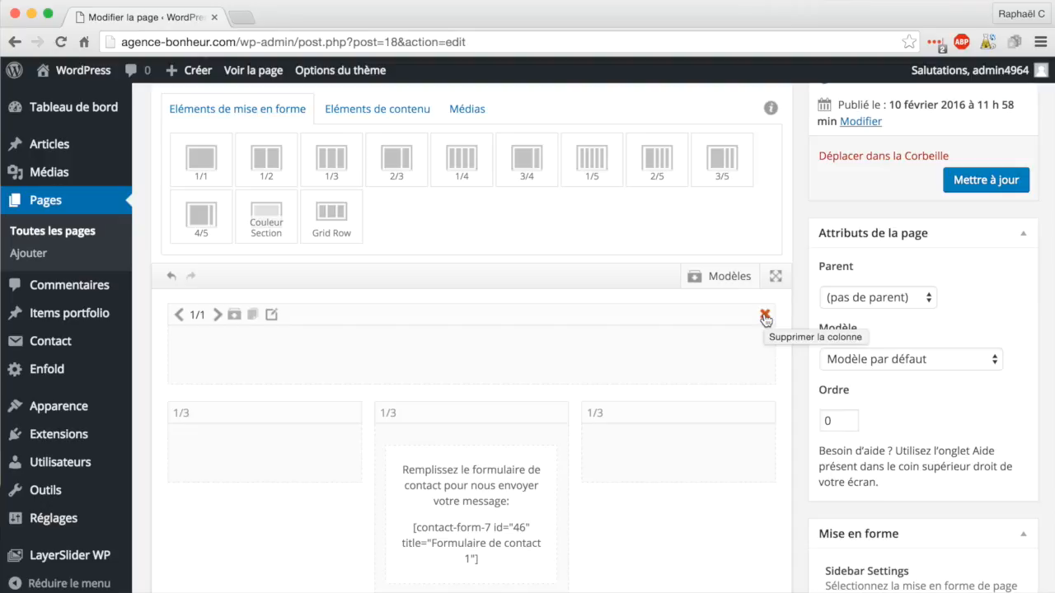
pyautogui.click(765, 319)
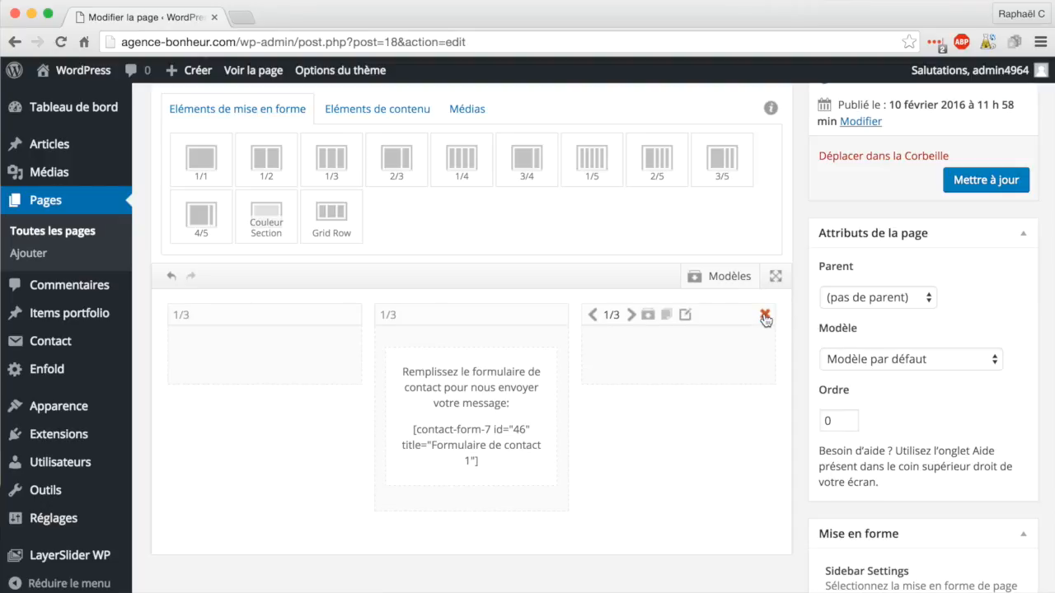
# Update the page with its three-column layout and review the published contact form through to the Envoyer button.
pyautogui.click(977, 188)
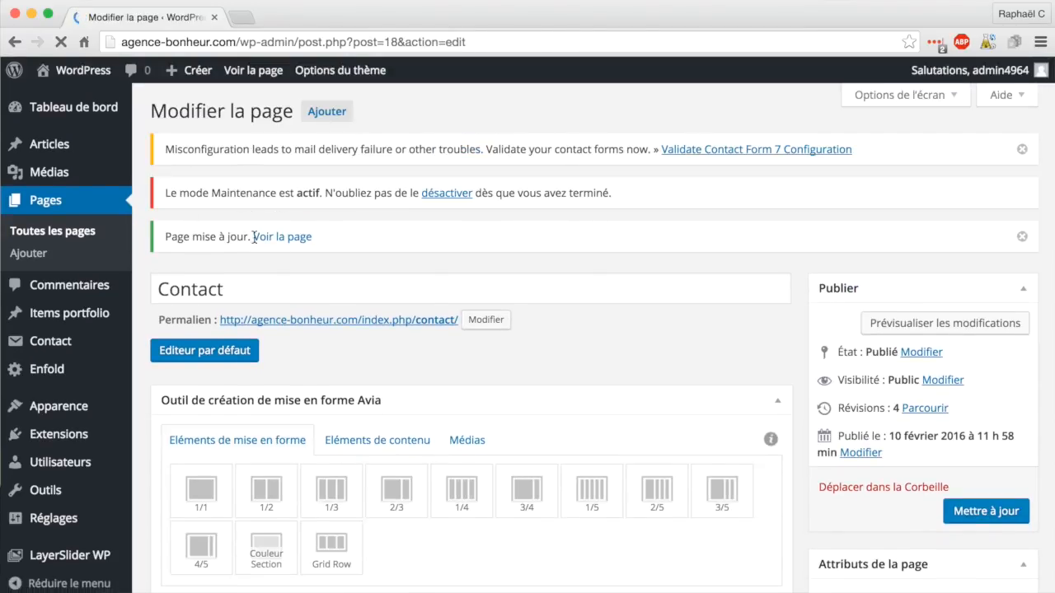
pyautogui.click(282, 243)
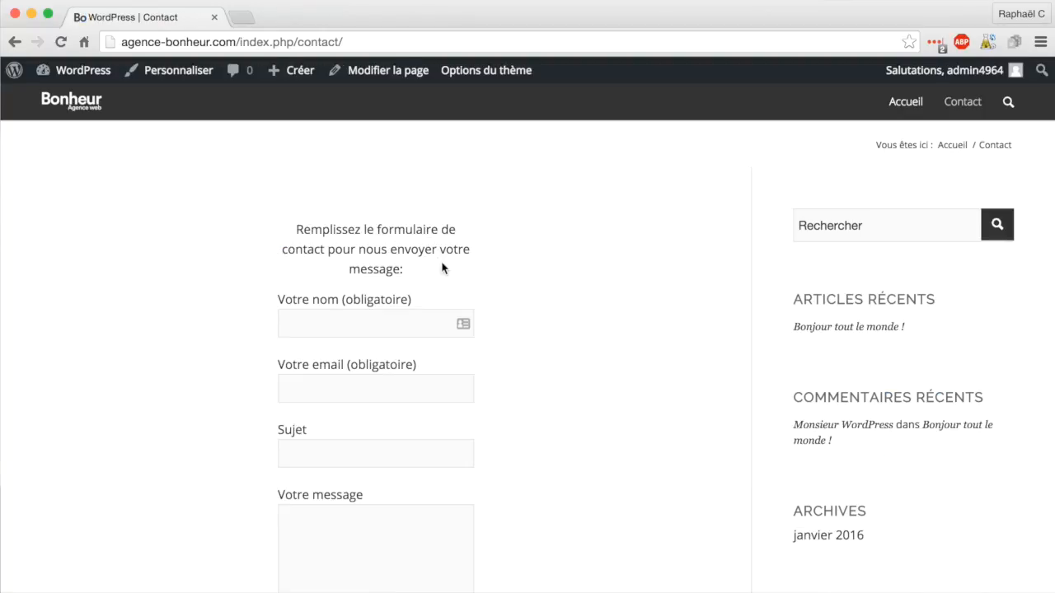
pyautogui.scroll(-5, 455, 283)
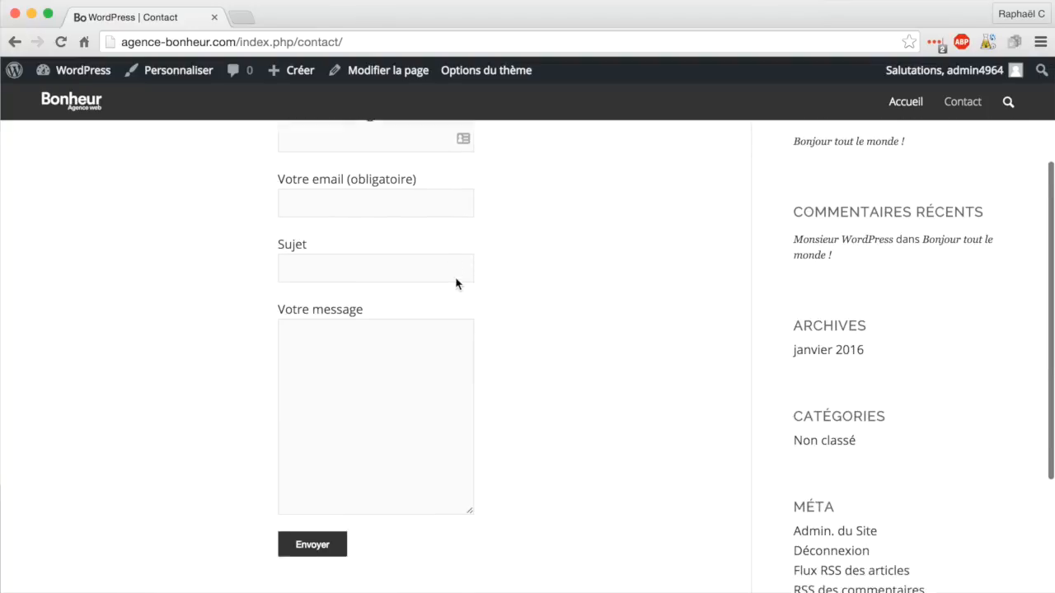
pyautogui.scroll(4, 456, 282)
pyautogui.scroll(1, 455, 283)
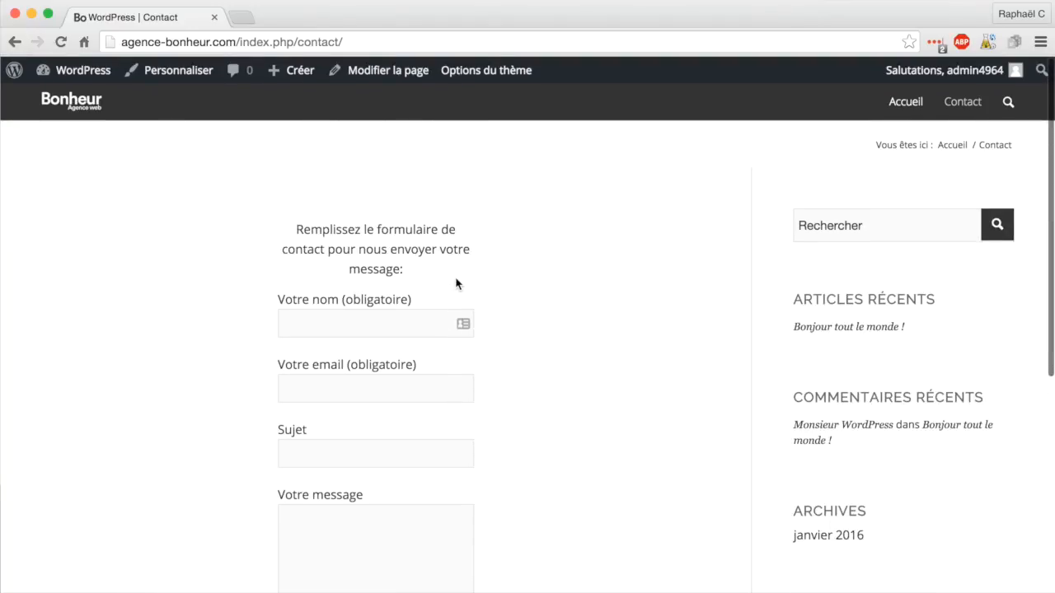
pyautogui.scroll(-1, 456, 283)
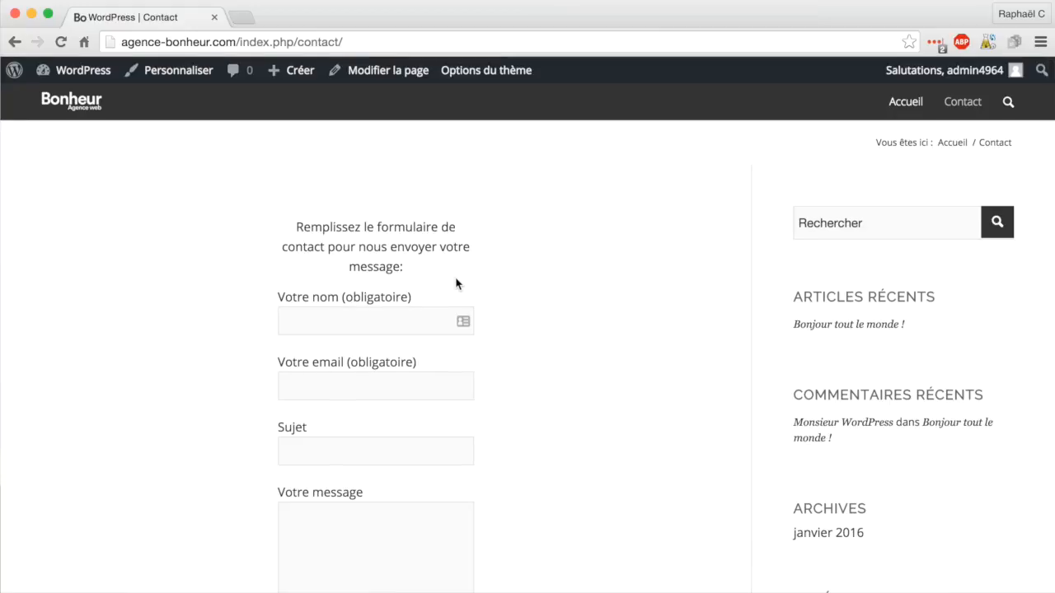
# Reopen the Contact page for editing and reduce both empty outer columns to 1/4 width.
pyautogui.click(384, 72)
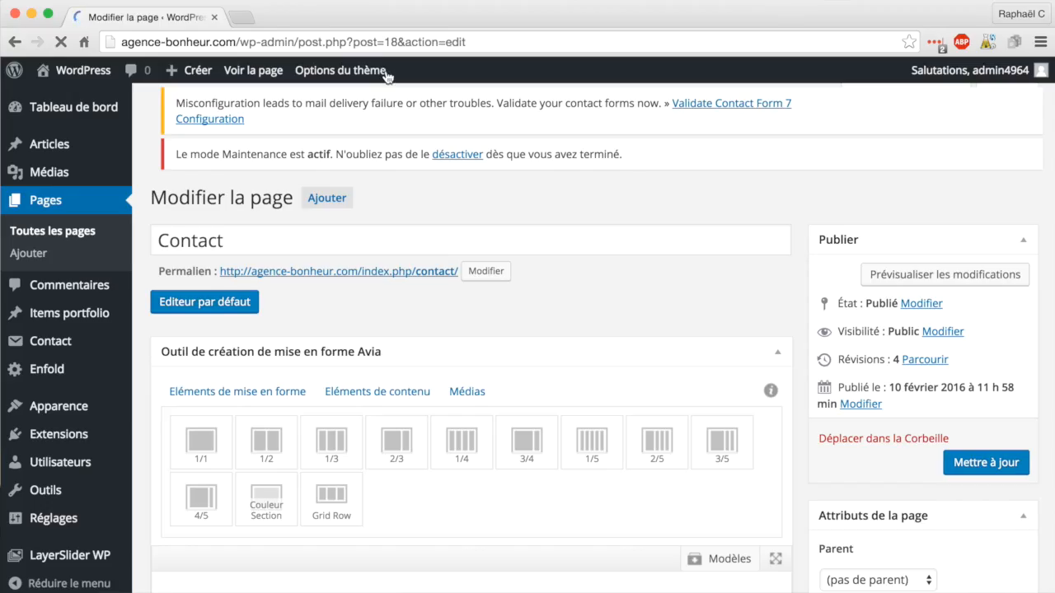
pyautogui.scroll(-3, 437, 280)
pyautogui.scroll(-2, 438, 282)
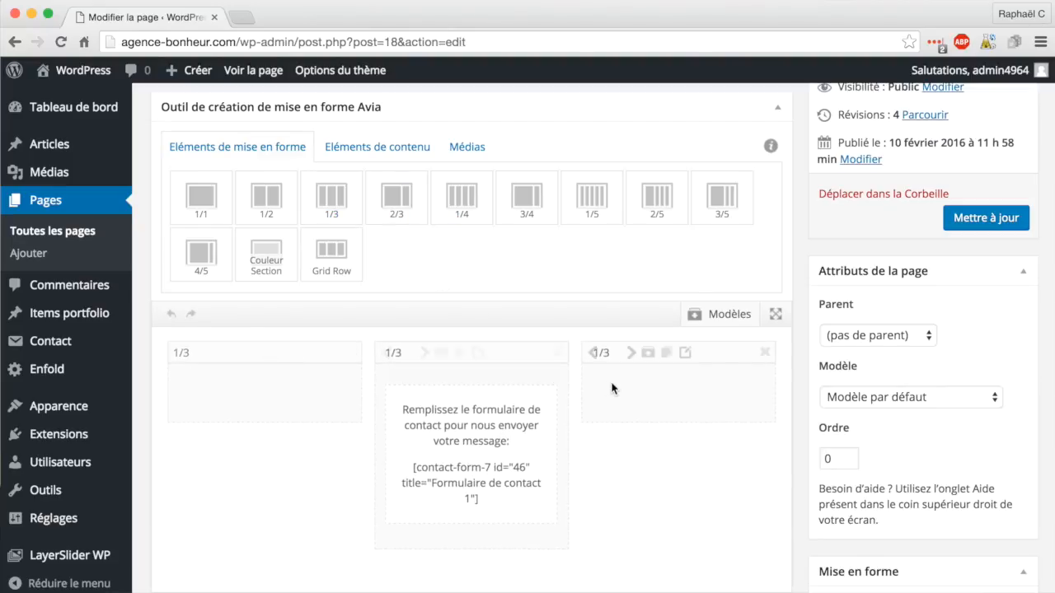
pyautogui.moveTo(182, 372)
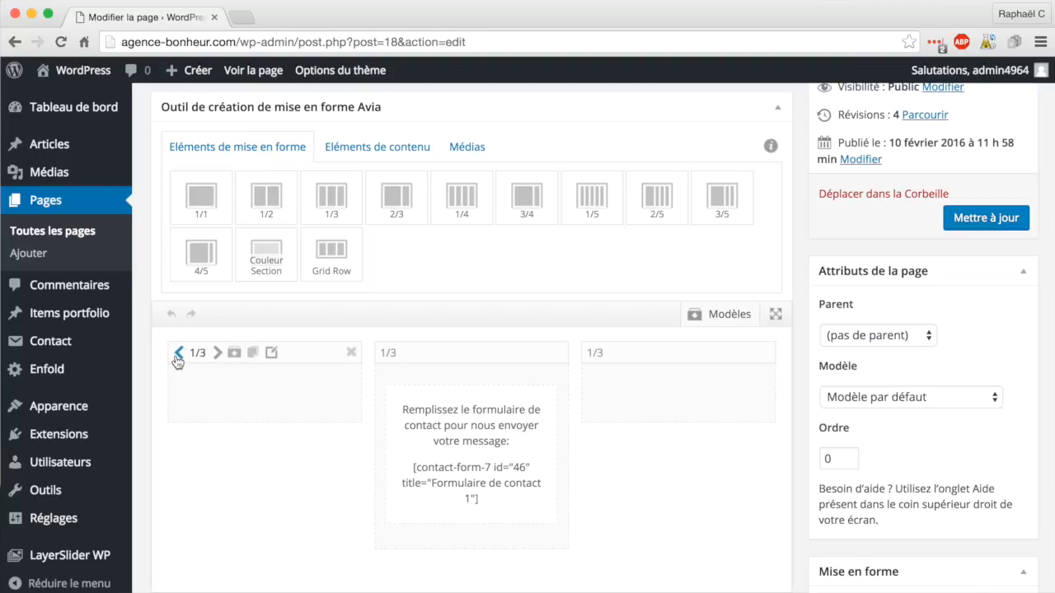
pyautogui.click(178, 354)
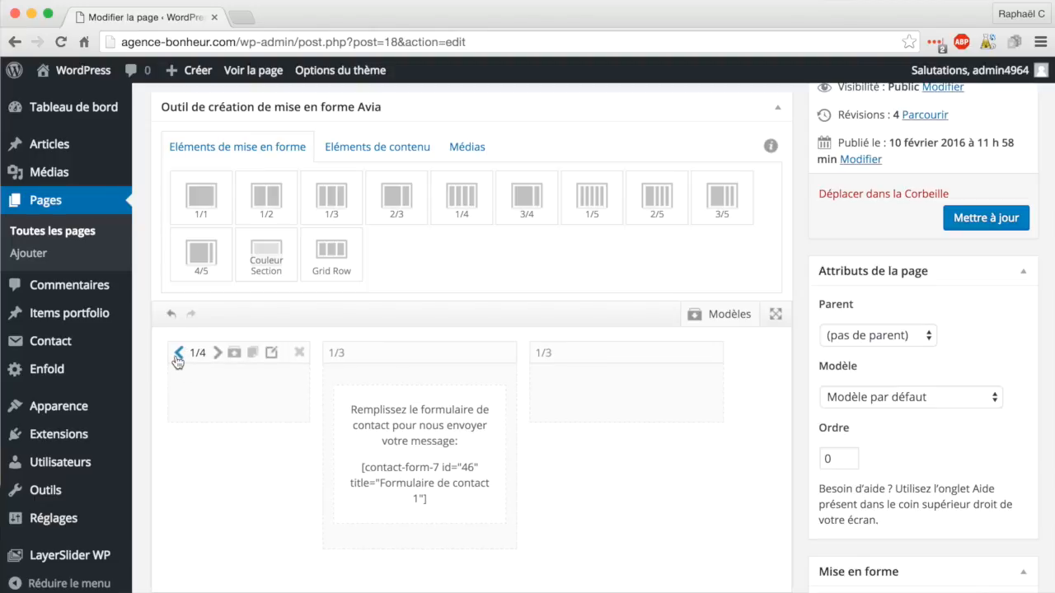
pyautogui.click(540, 353)
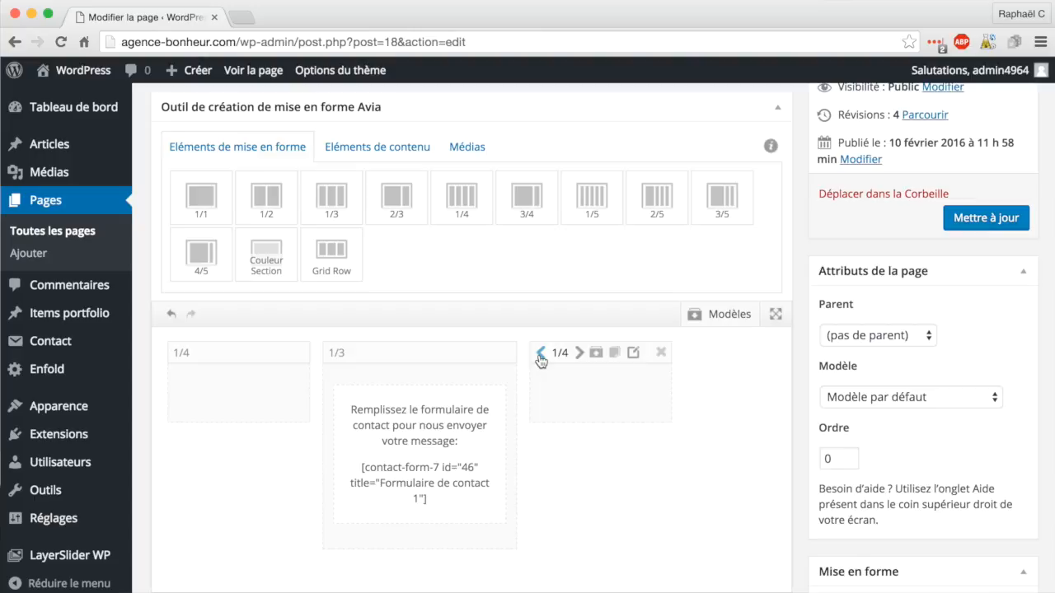
# Widen the middle column holding the contact form to 1/2 and update the Contact page.
pyautogui.click(373, 353)
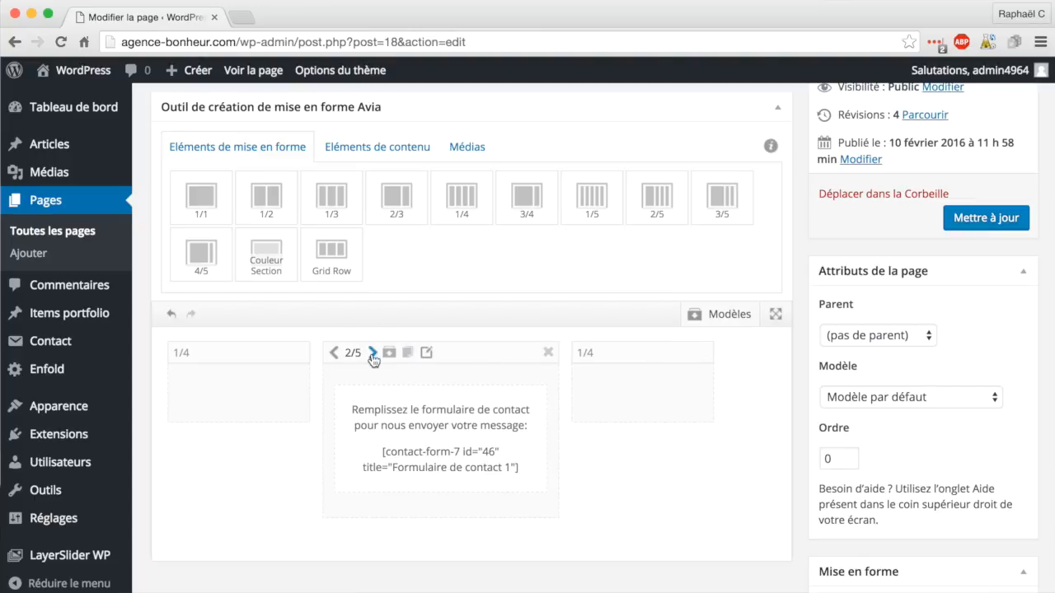
pyautogui.click(372, 353)
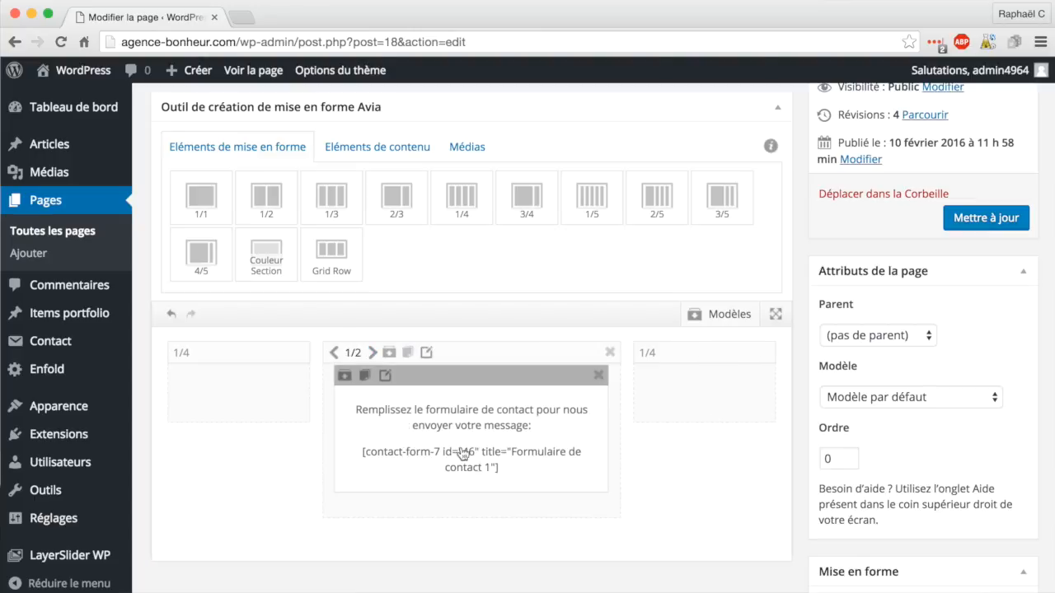
pyautogui.click(975, 222)
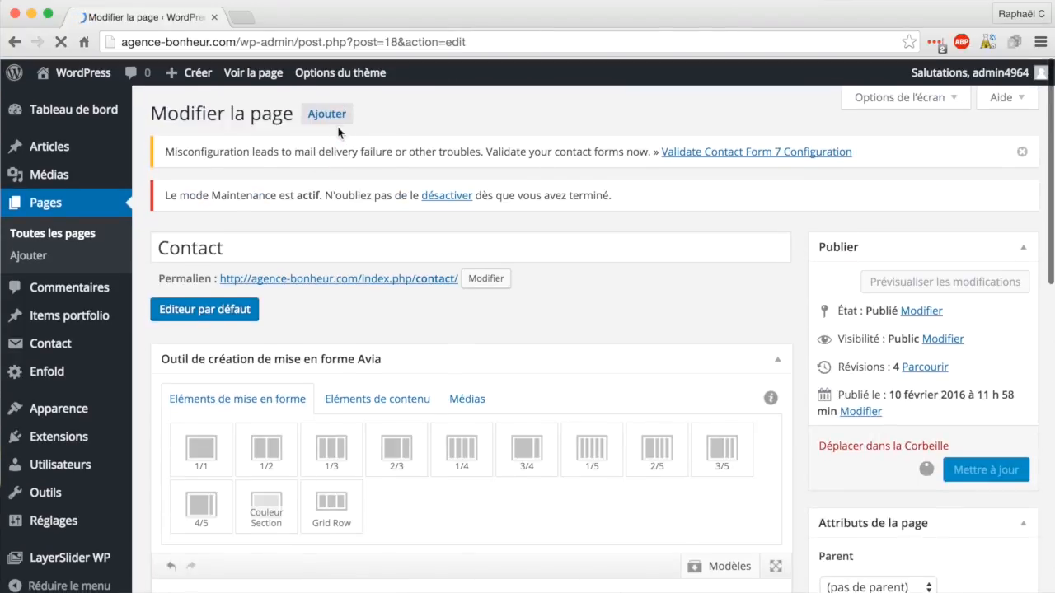
# Review the form on the published Contact page, and test the homepage's "Contactez nous" button.
pyautogui.click(276, 239)
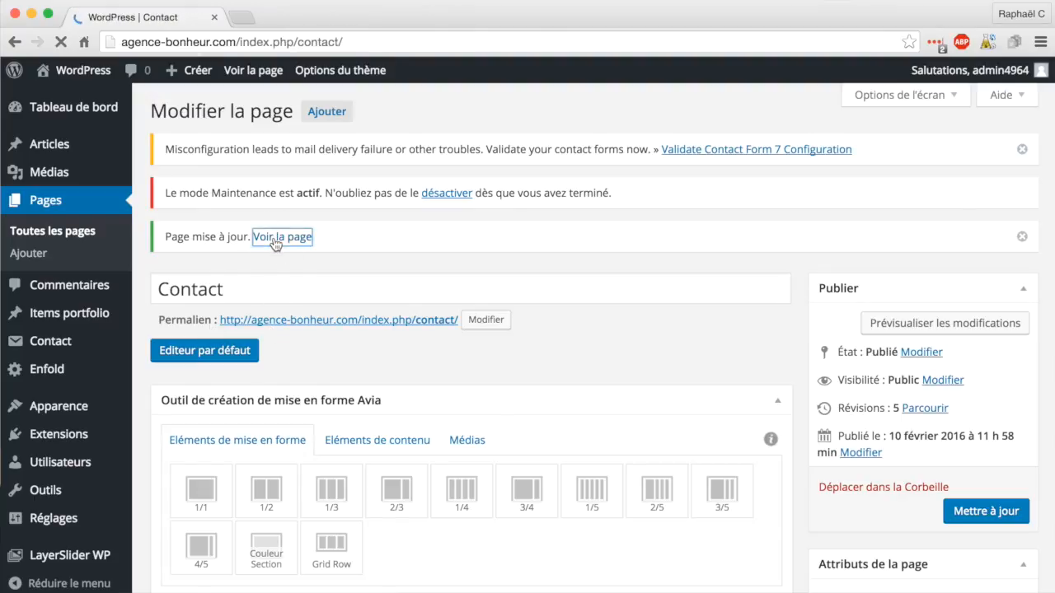
pyautogui.scroll(-5, 492, 367)
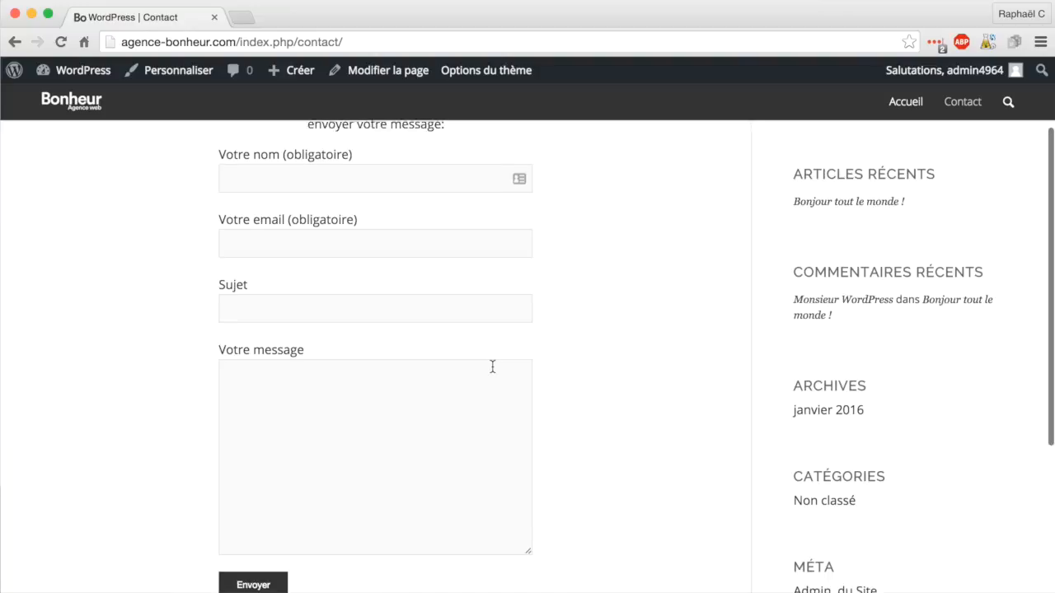
pyautogui.scroll(5, 492, 366)
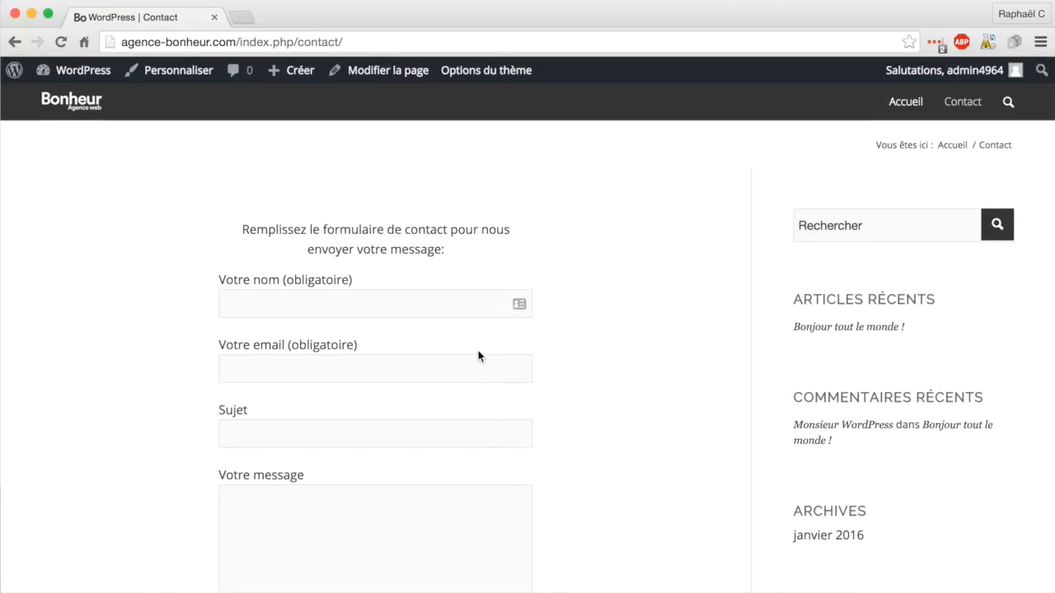
pyautogui.click(75, 109)
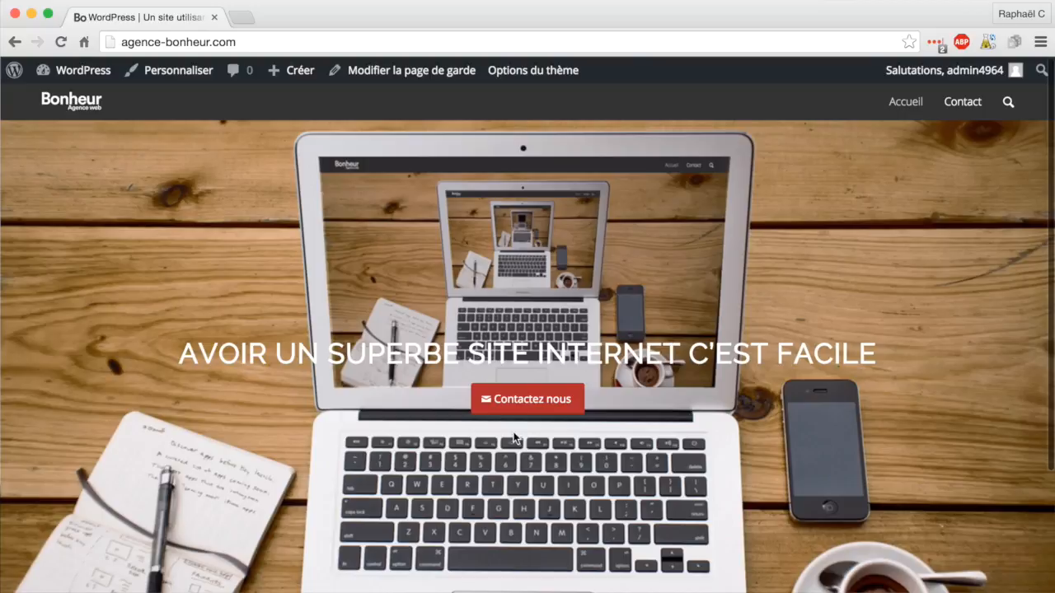
pyautogui.click(528, 407)
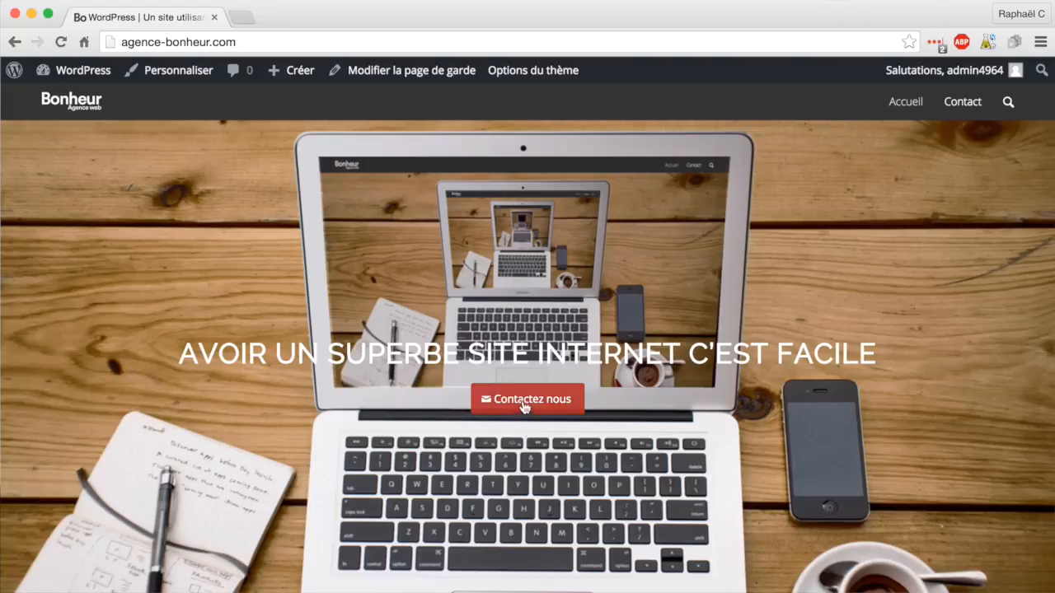
# Open the homepage for editing in a new tab and bring up the settings of its "Contactez nous" button.
pyautogui.click(405, 70)
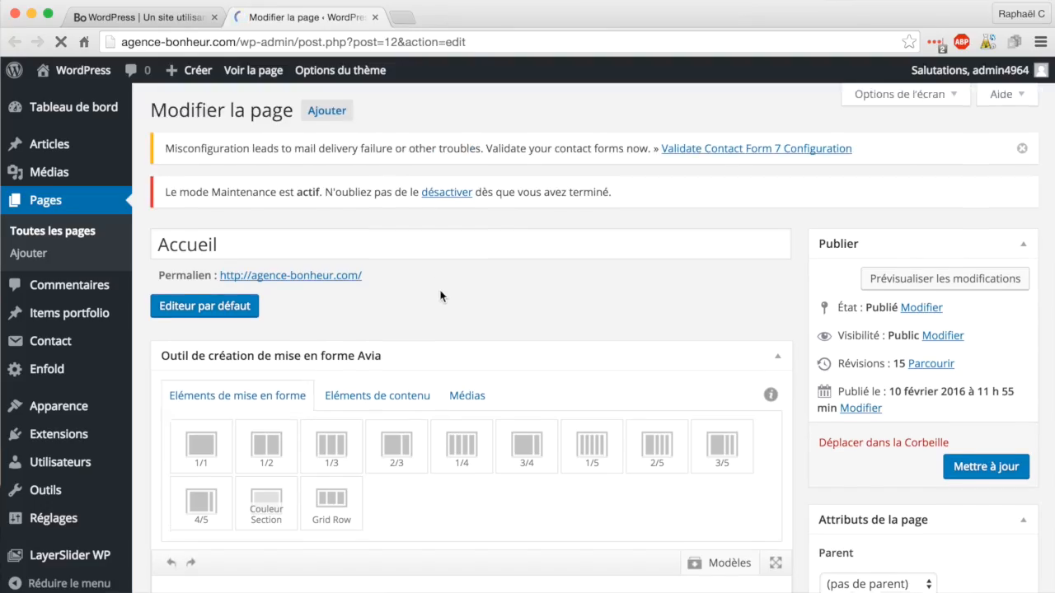
pyautogui.scroll(-5, 441, 297)
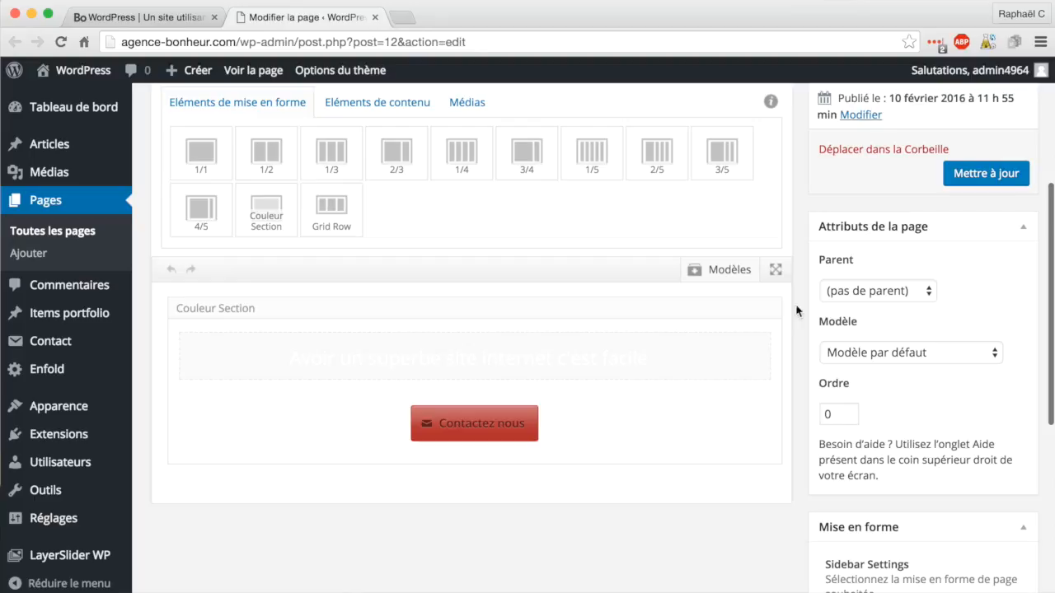
pyautogui.click(483, 426)
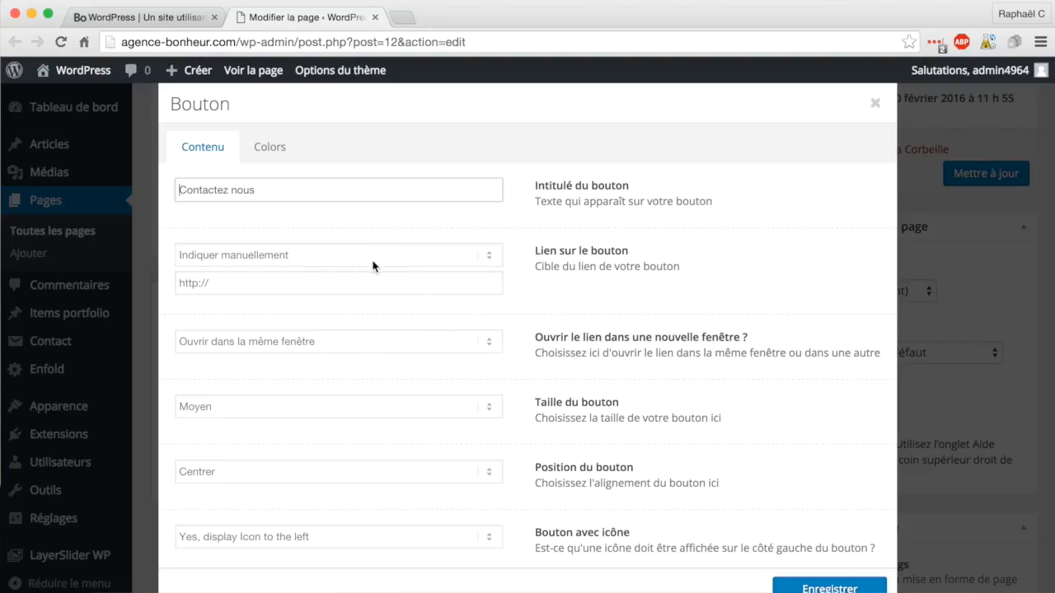
# Set the link type of the "Contactez nous" button to Page.
pyautogui.click(286, 285)
pyautogui.click(283, 257)
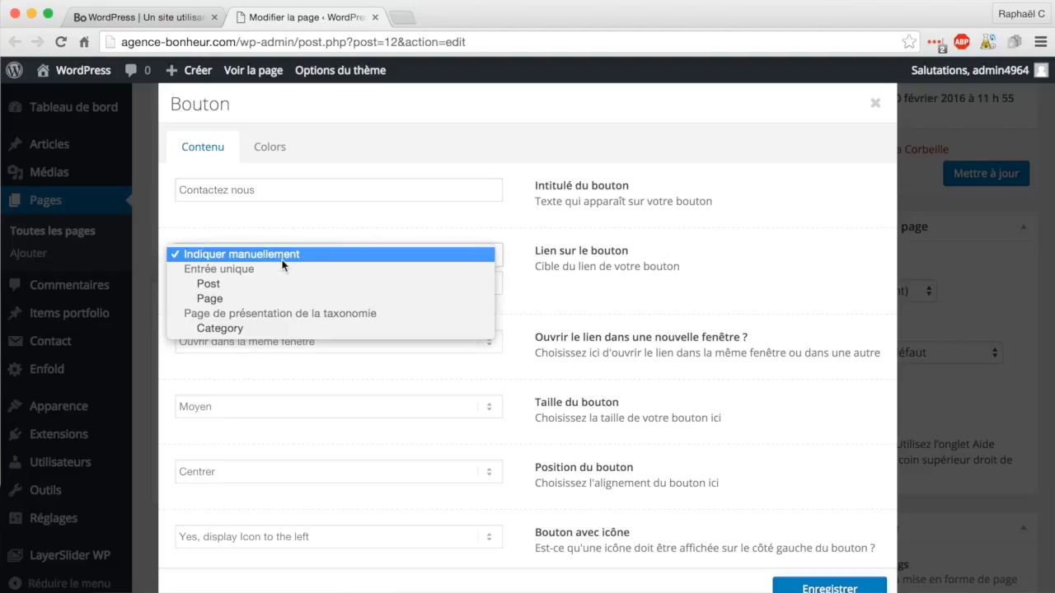
pyautogui.click(282, 261)
pyautogui.click(282, 257)
pyautogui.click(239, 299)
pyautogui.click(255, 256)
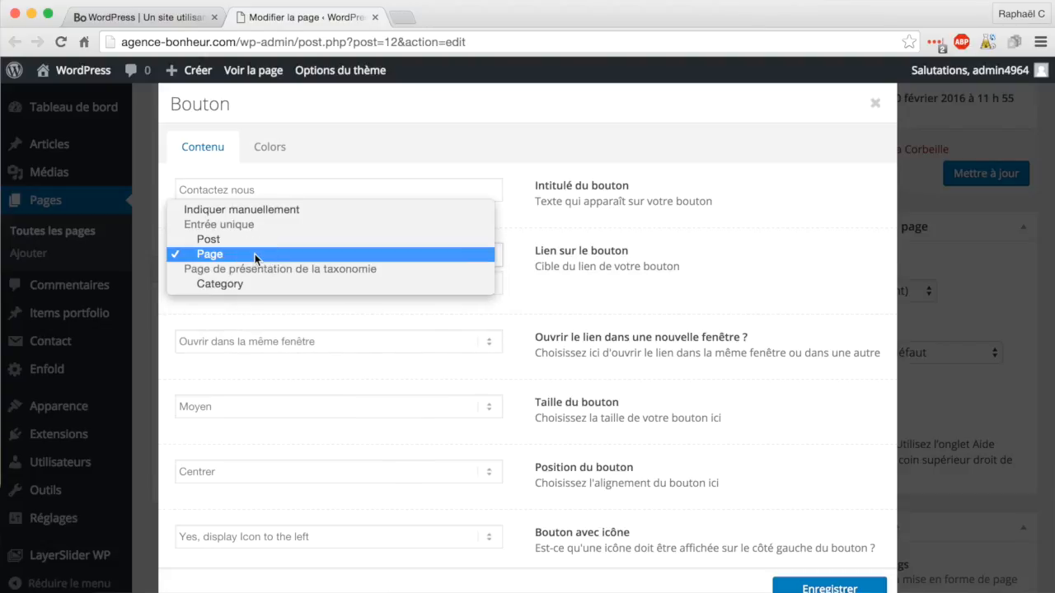
pyautogui.click(254, 256)
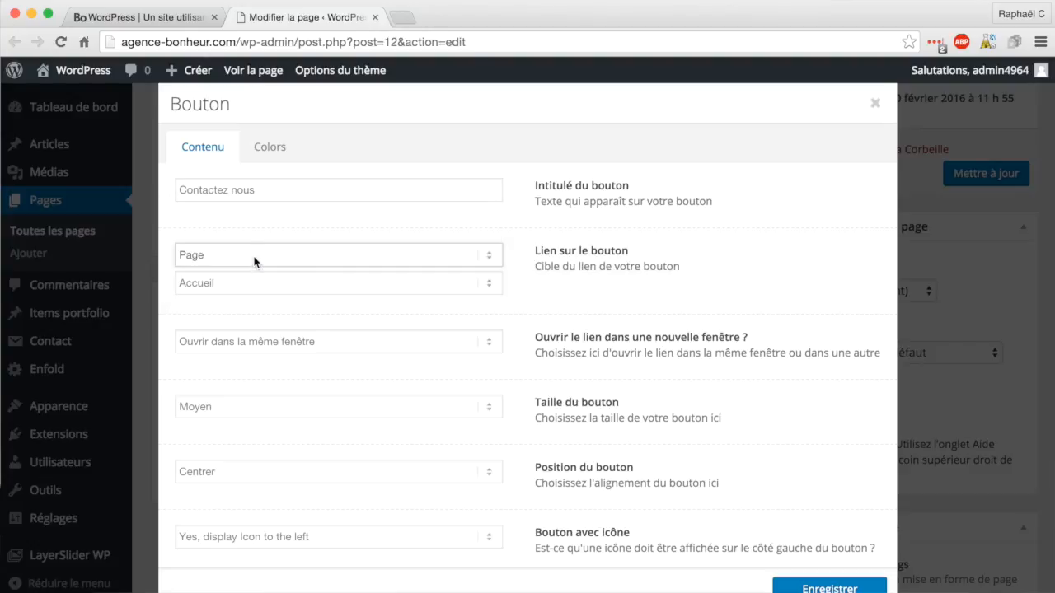
# Choose Contact as the button's target page, save the button settings and update the homepage.
pyautogui.click(249, 288)
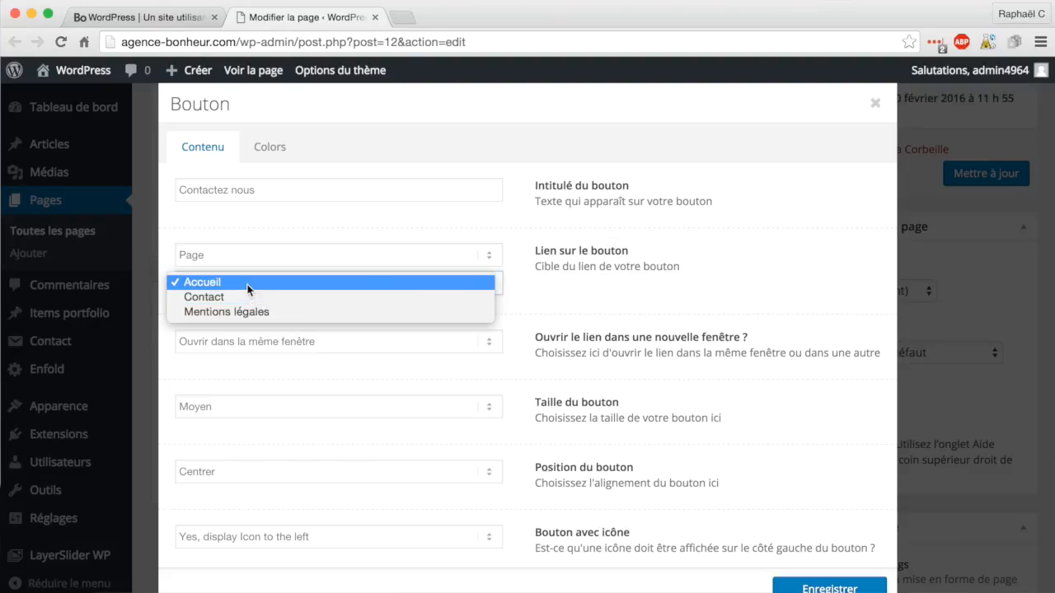
pyautogui.click(247, 301)
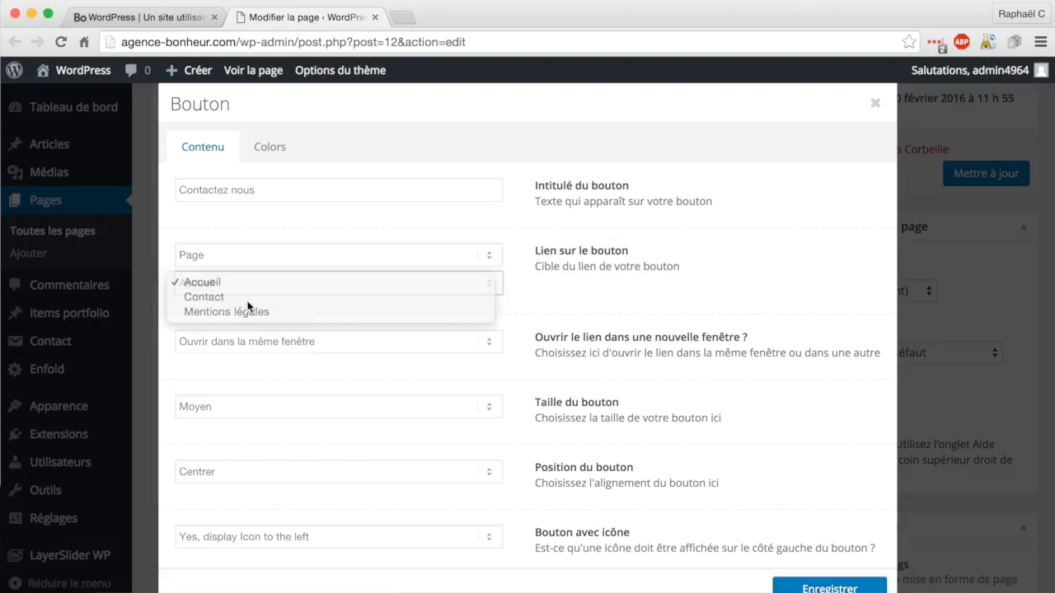
pyautogui.click(829, 587)
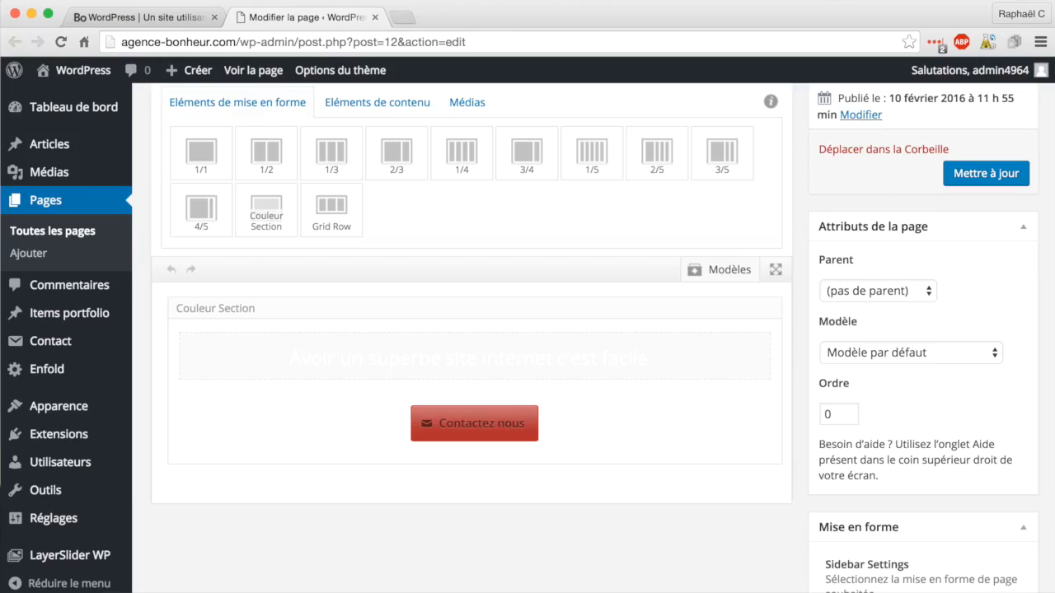
pyautogui.click(963, 177)
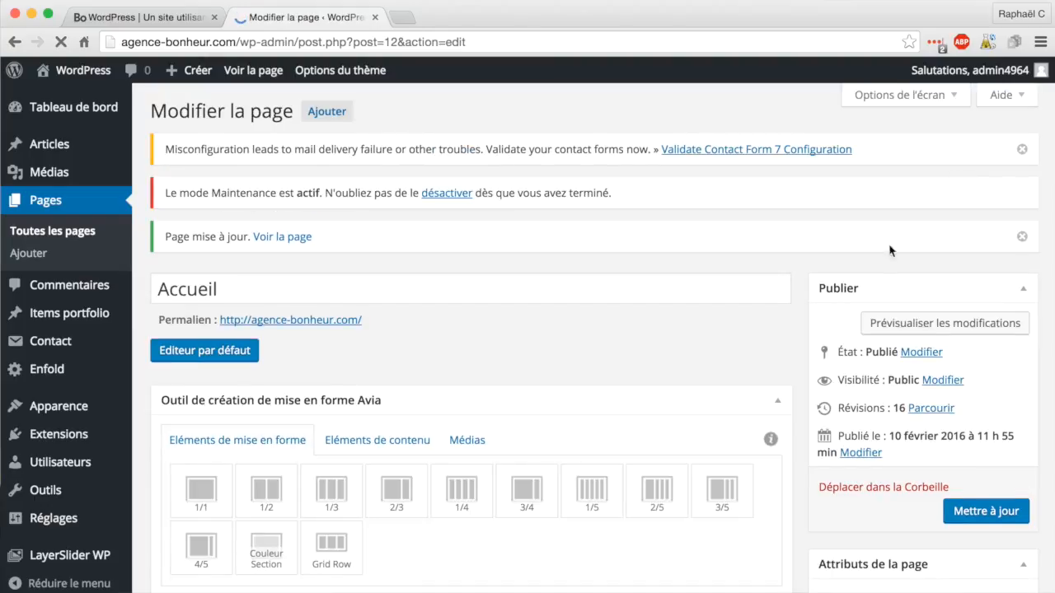
pyautogui.click(982, 507)
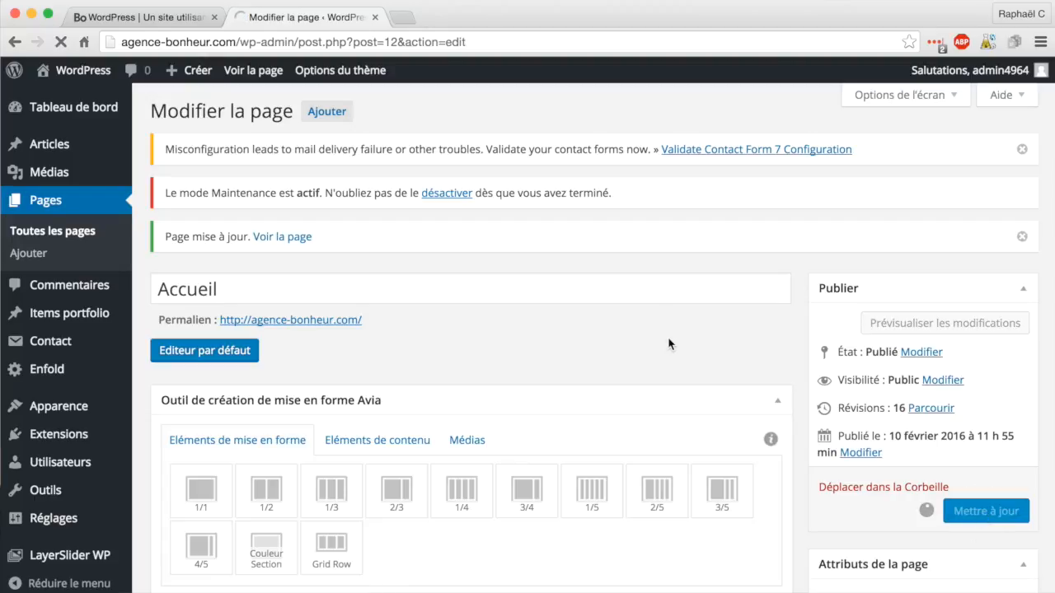
# Reload the published homepage and follow its "Contactez nous" button to test the link.
pyautogui.click(169, 19)
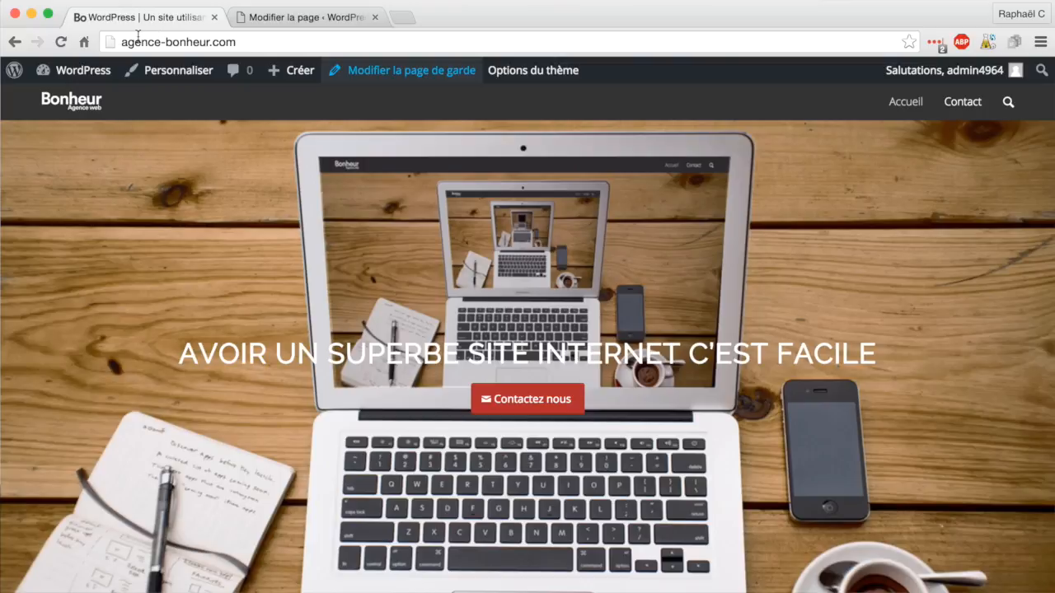
pyautogui.click(60, 42)
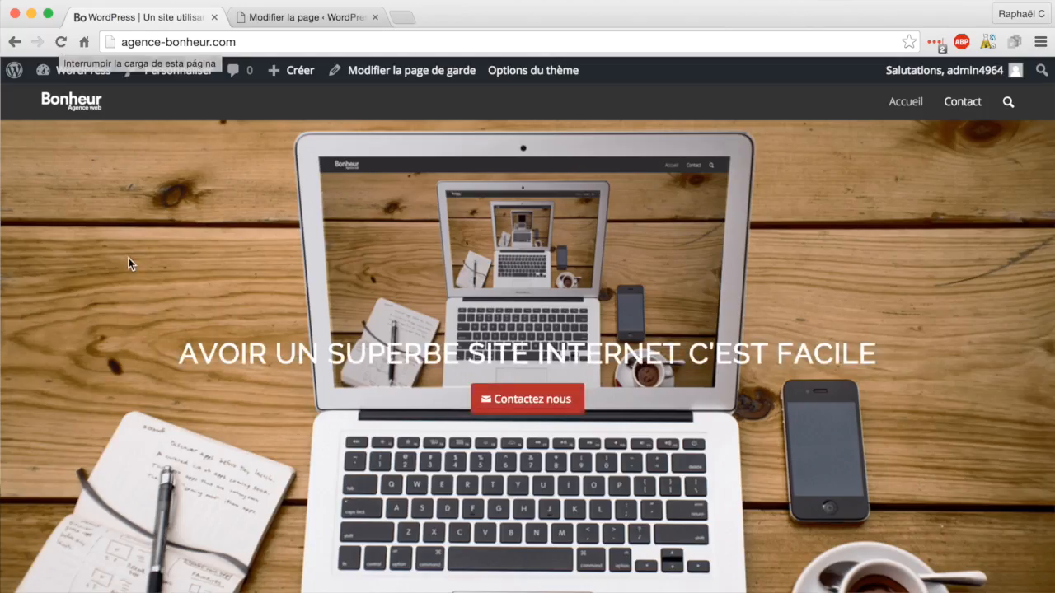
pyautogui.click(531, 406)
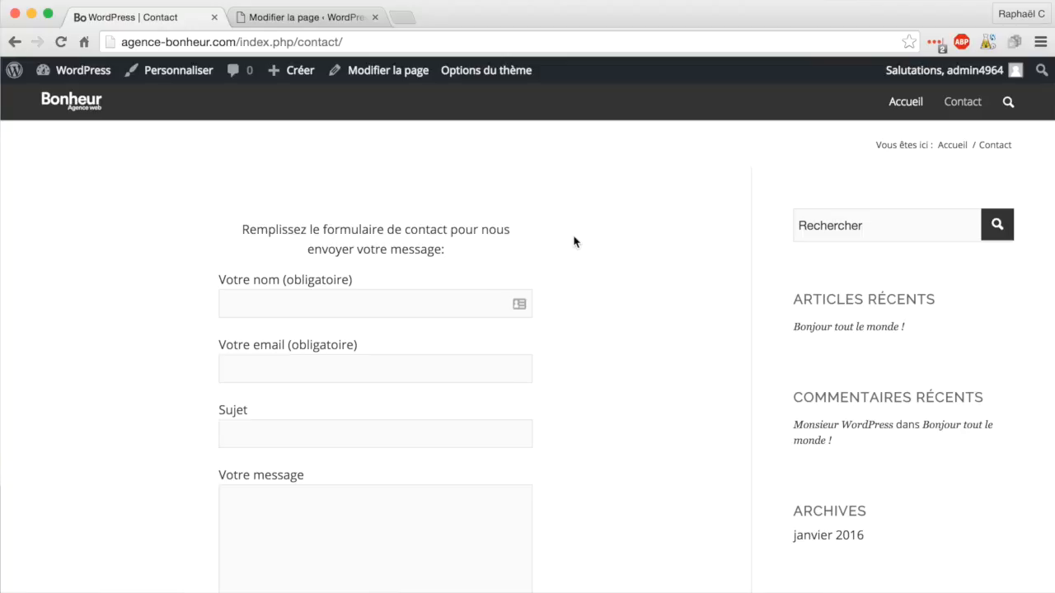
# Check the site's navigation by going from the homepage to the Contact page and back through the header links.
pyautogui.click(52, 102)
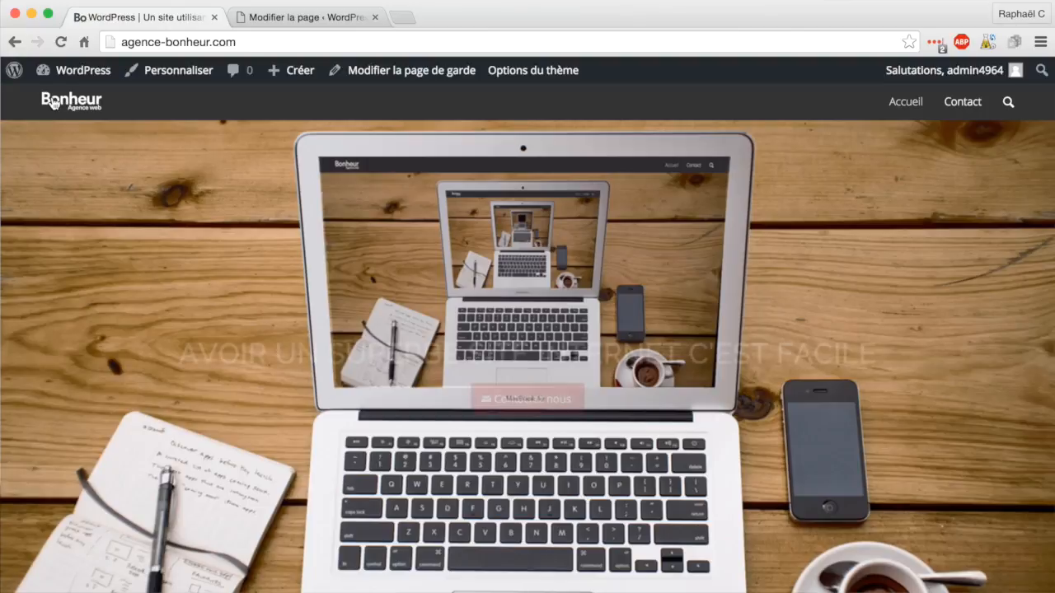
pyautogui.scroll(-5, 202, 198)
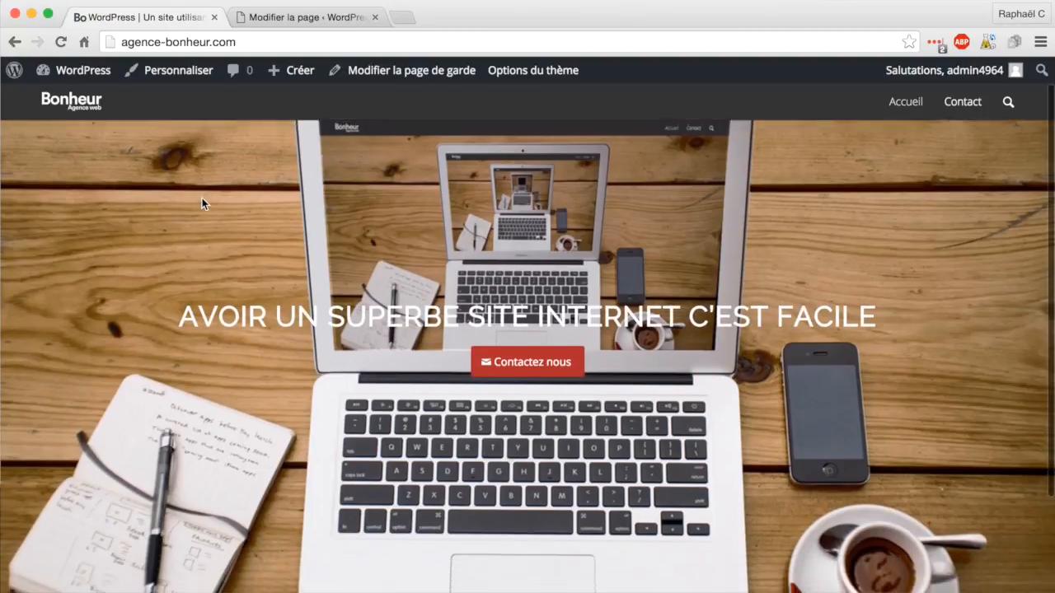
pyautogui.scroll(5, 218, 192)
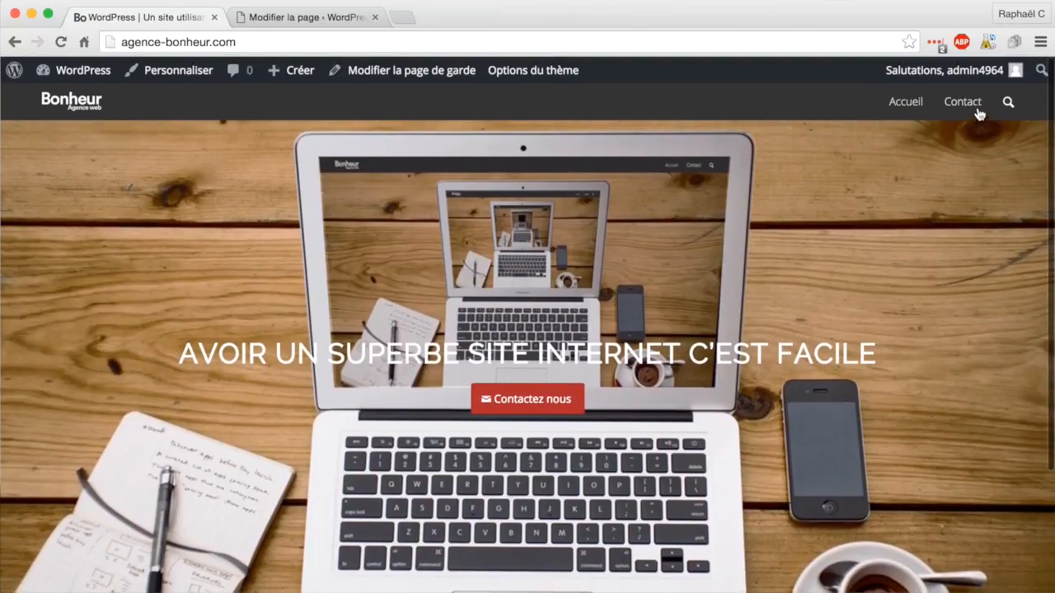
pyautogui.click(969, 103)
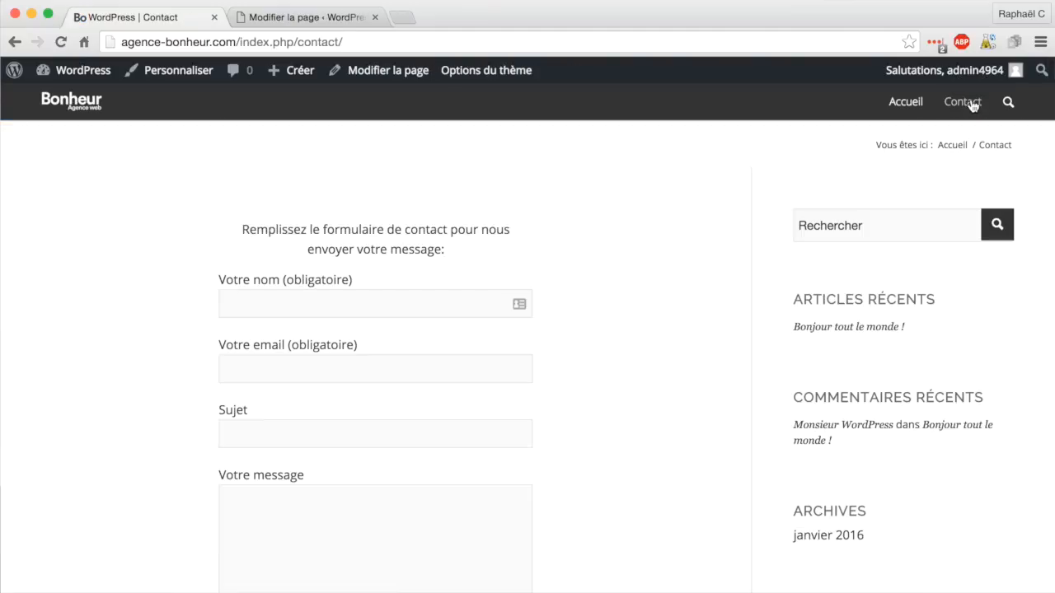
pyautogui.click(75, 106)
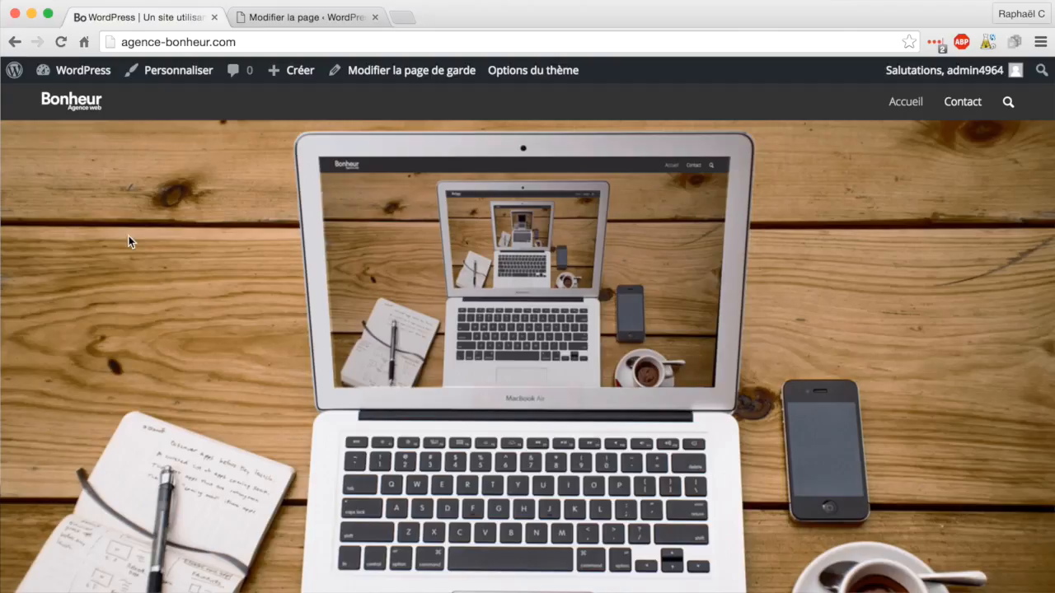